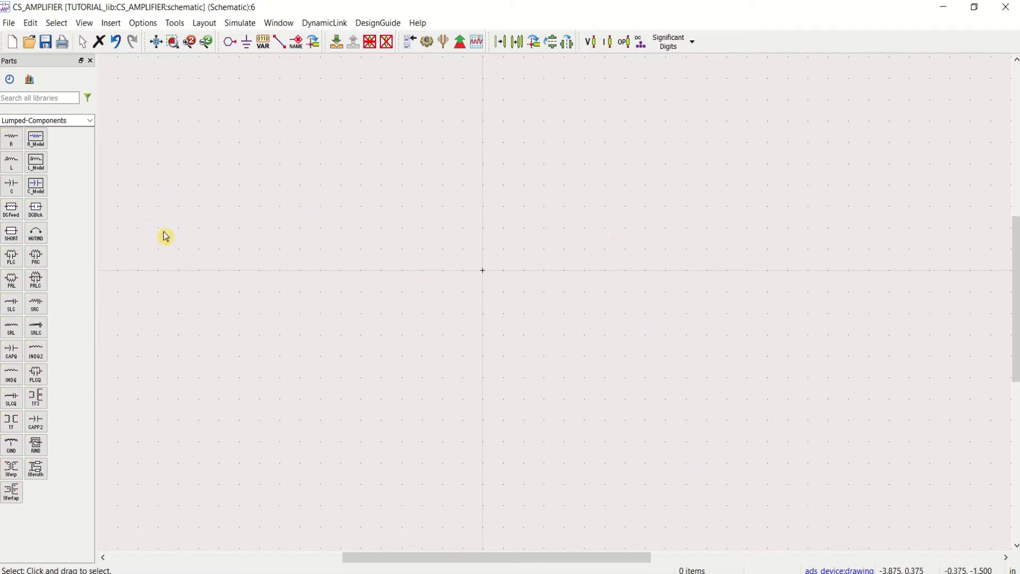
- Switch the Parts palette from Lumped-Components to Devices-MOS
left_click(90, 121)
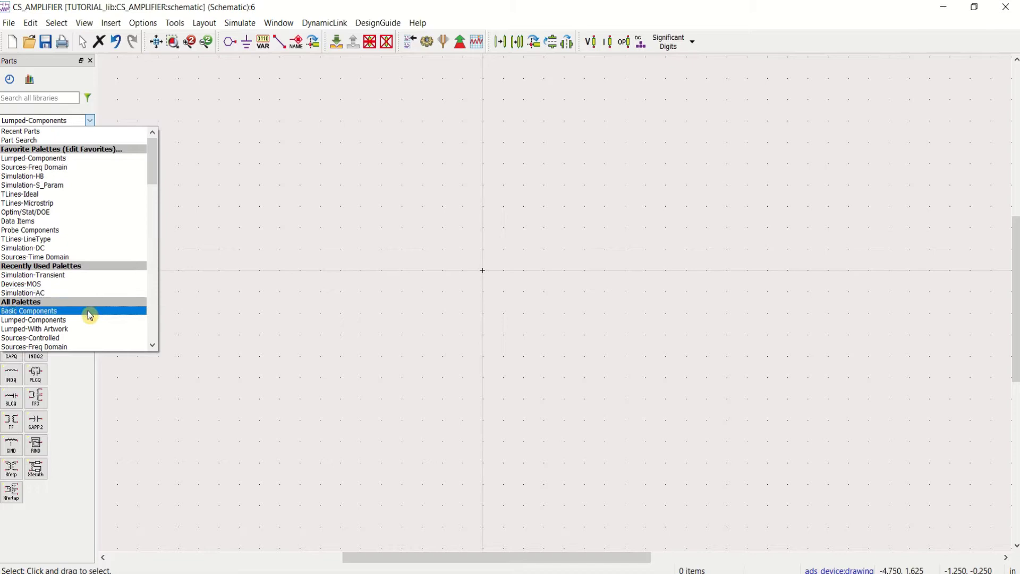
scroll(91, 313, "down", 6)
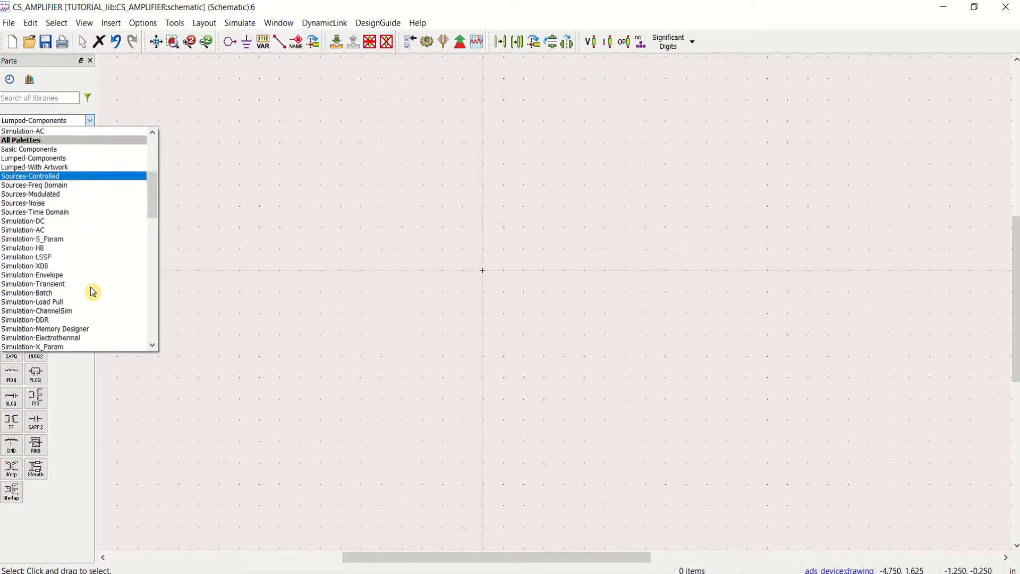
scroll(93, 291, "down", 3)
scroll(102, 262, "down", 2)
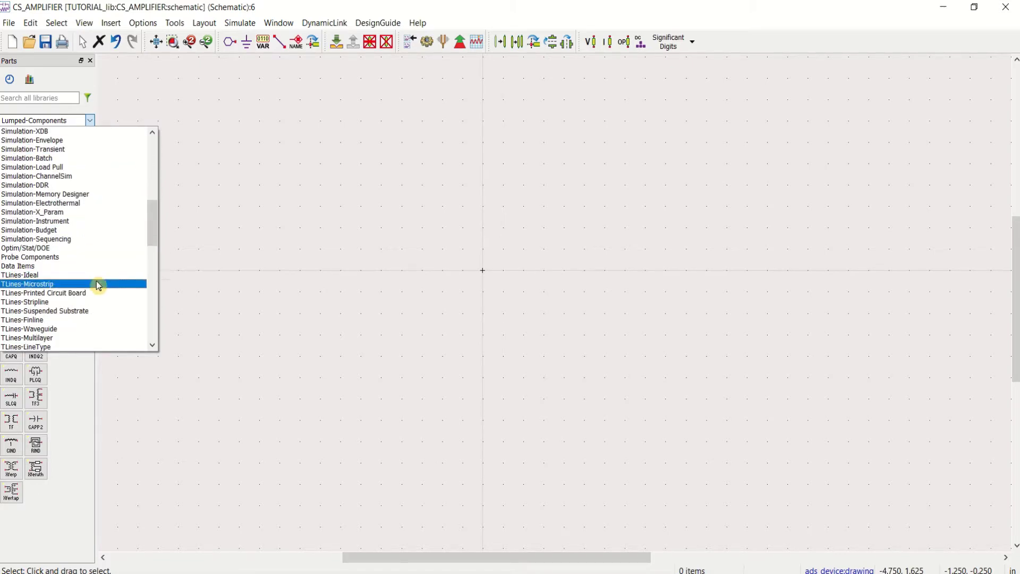
scroll(98, 285, "down", 6)
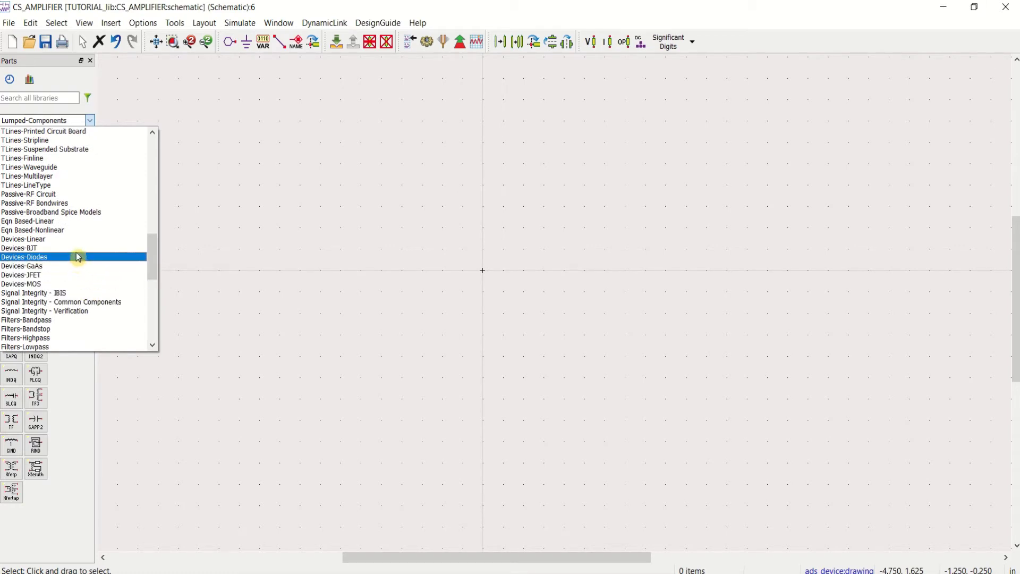
left_click(62, 285)
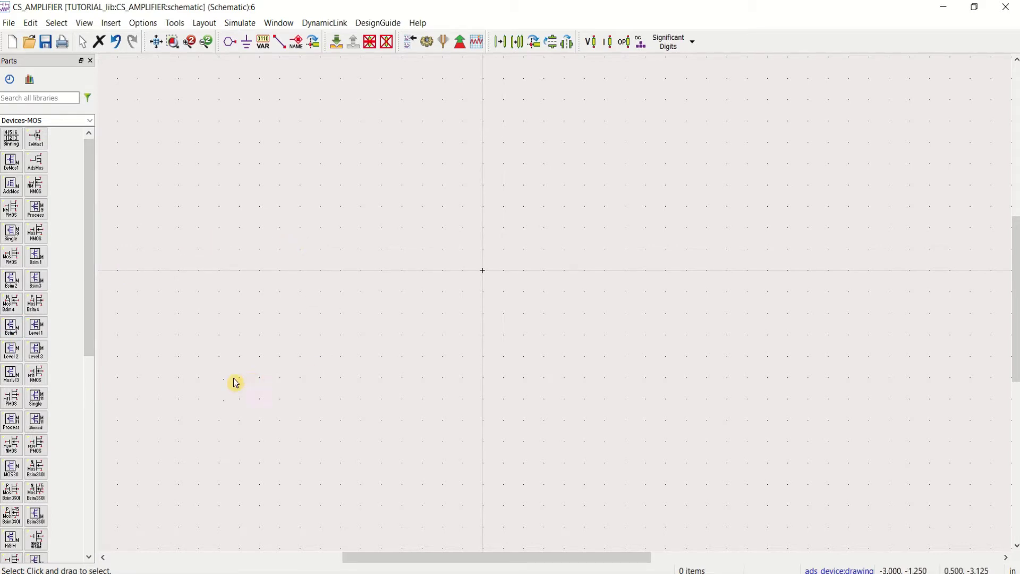
- Place NMOS transistor MOSFET1 near the centre and PMOS MOSFET2 directly above it
left_click(39, 379)
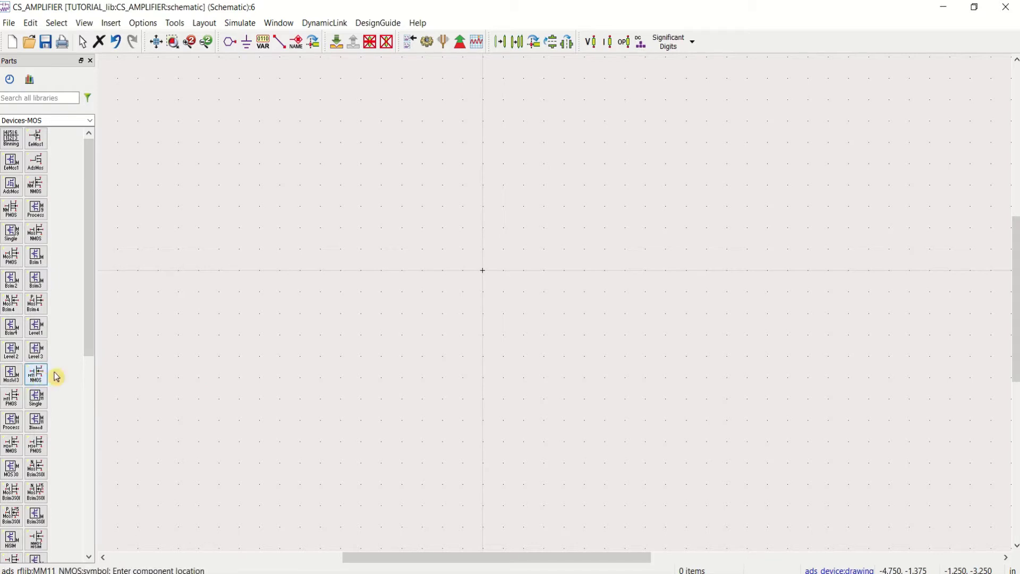
left_click(444, 357)
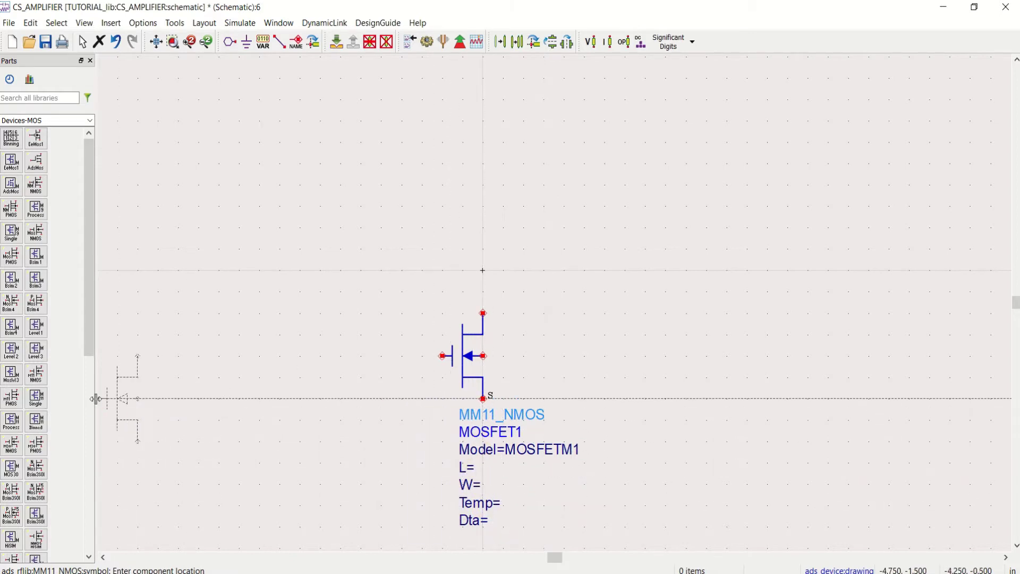
left_click(11, 397)
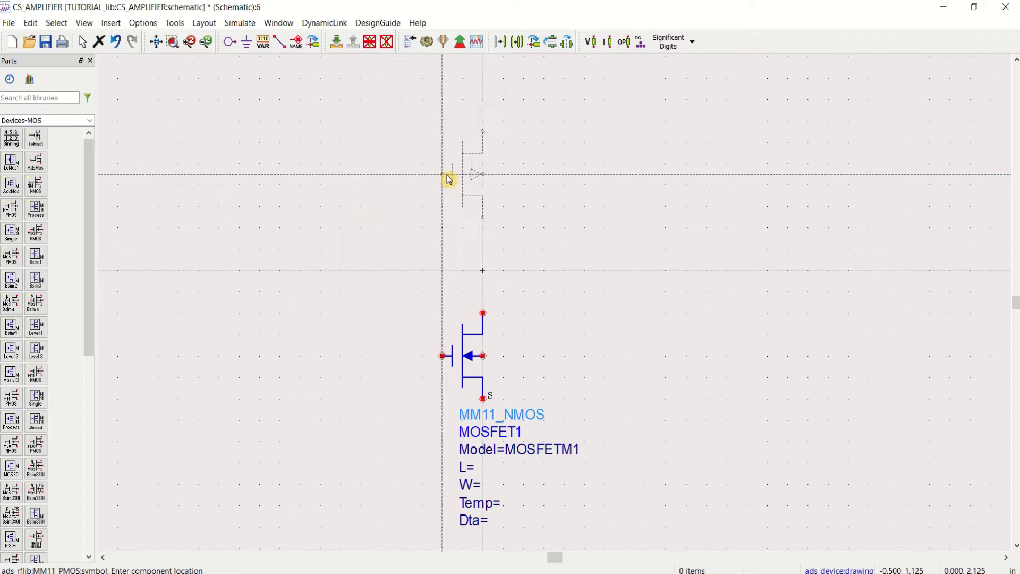
left_click(445, 204)
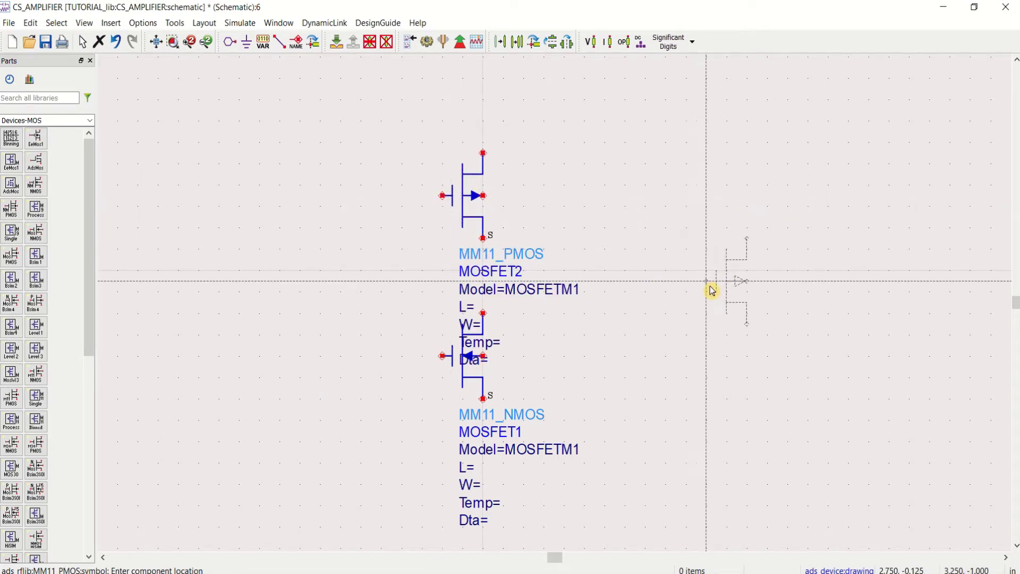
key("Escape")
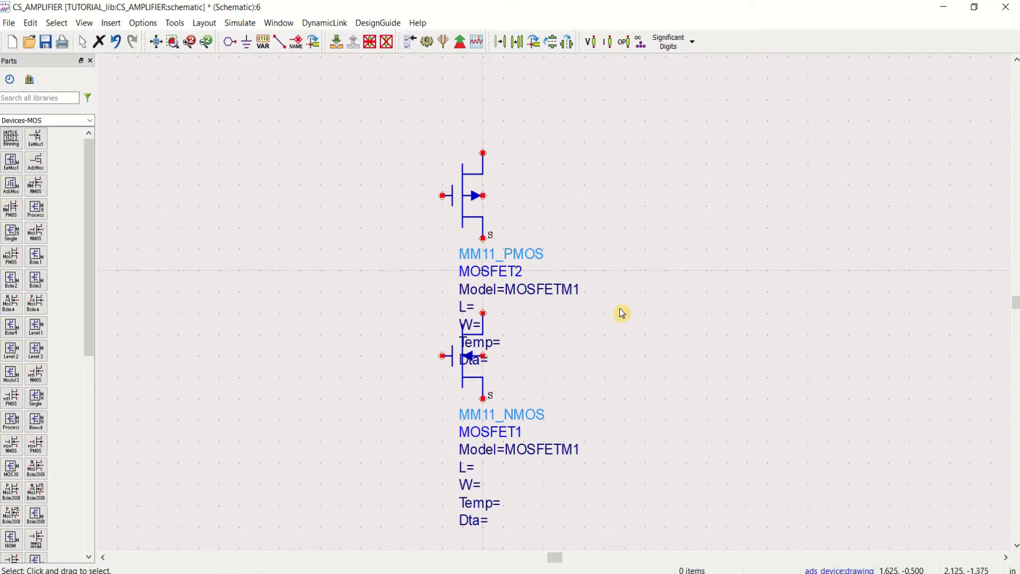
- Move both transistors' parameter labels to the right of their symbols
key("F5")
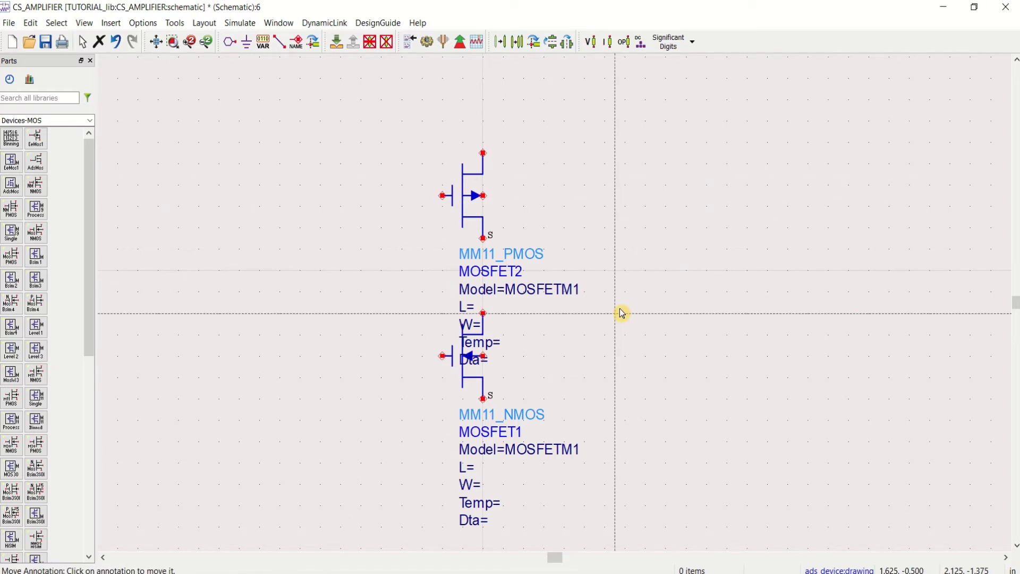
left_click(545, 291)
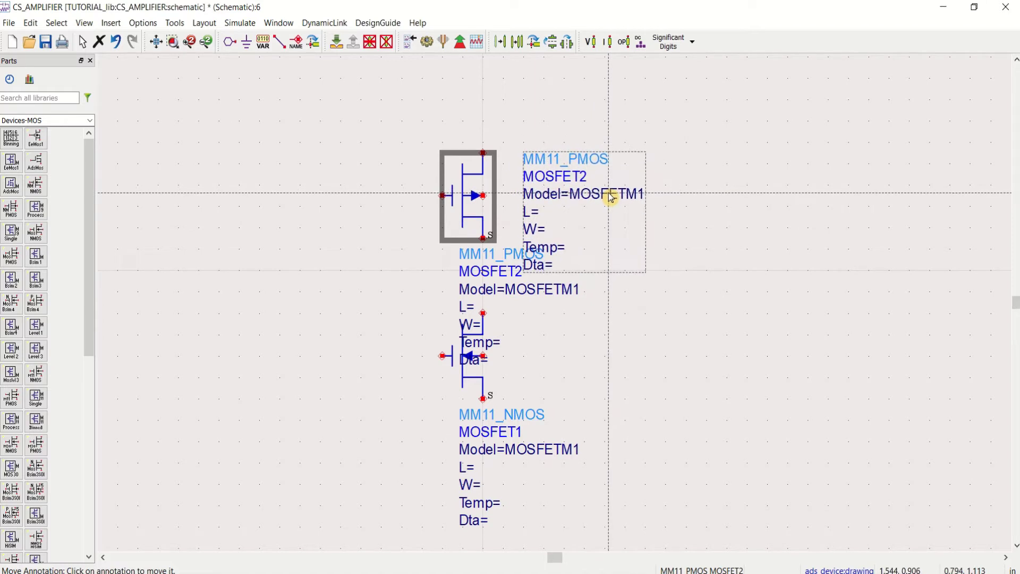
left_click(611, 198)
left_click(497, 448)
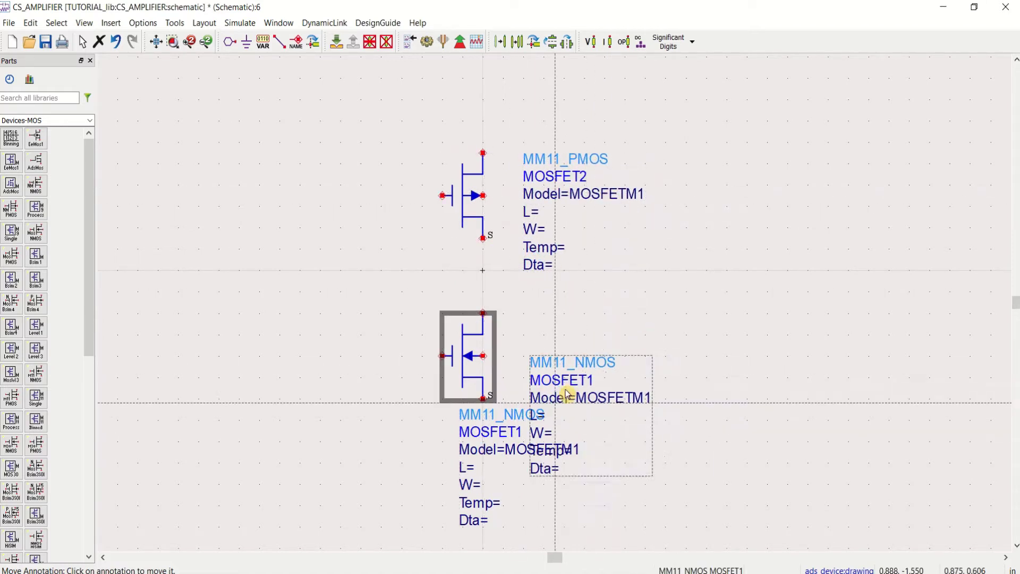
left_click(552, 357)
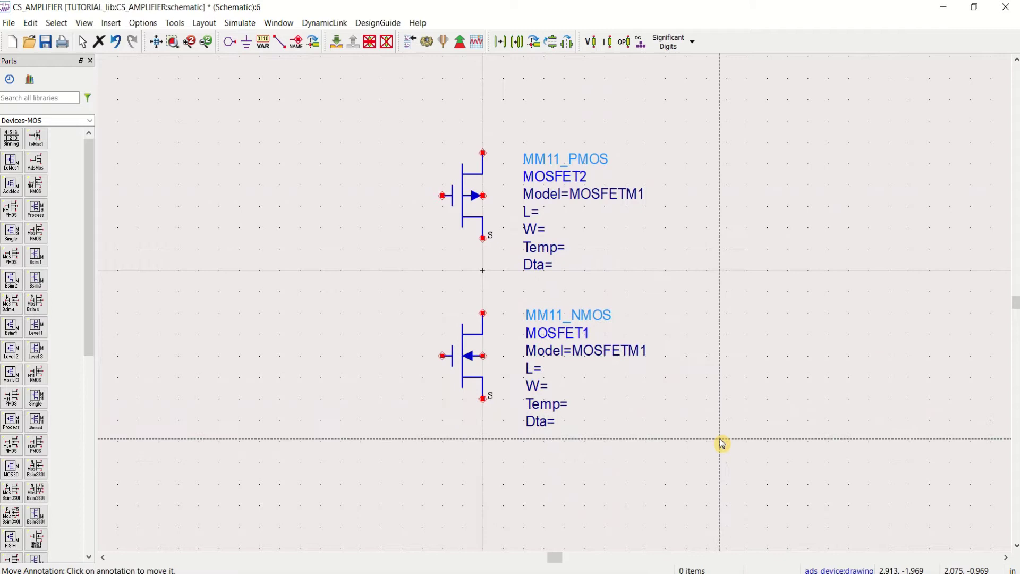
key("Escape")
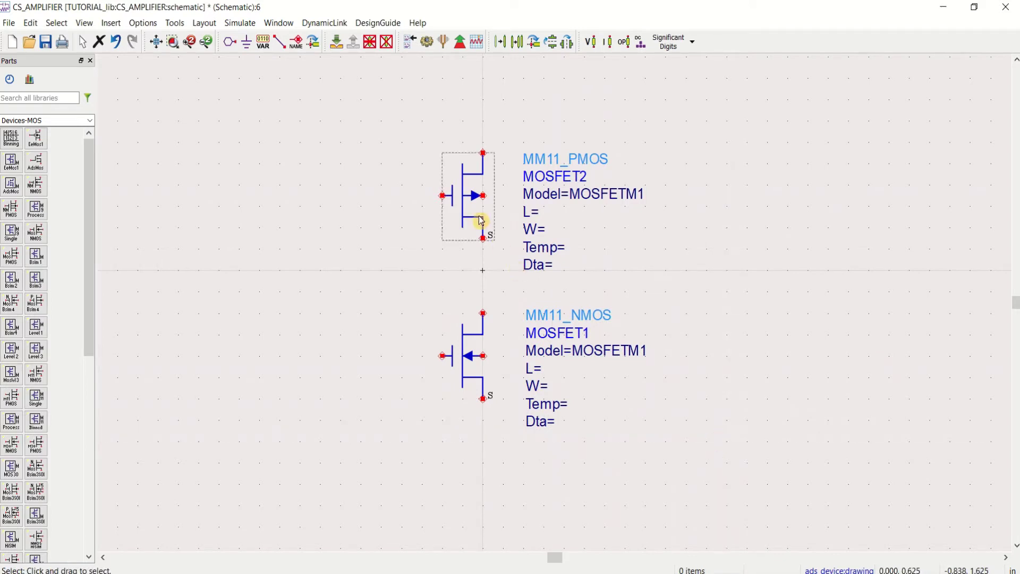
- Mirror the PMOS about the X axis so its source faces up, and raise it
left_click(472, 206)
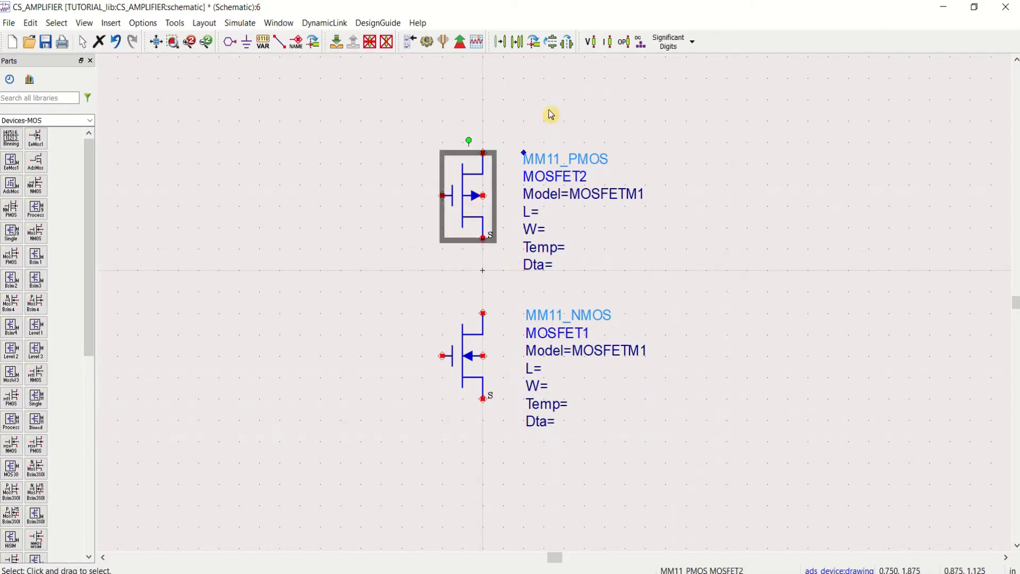
left_click(553, 47)
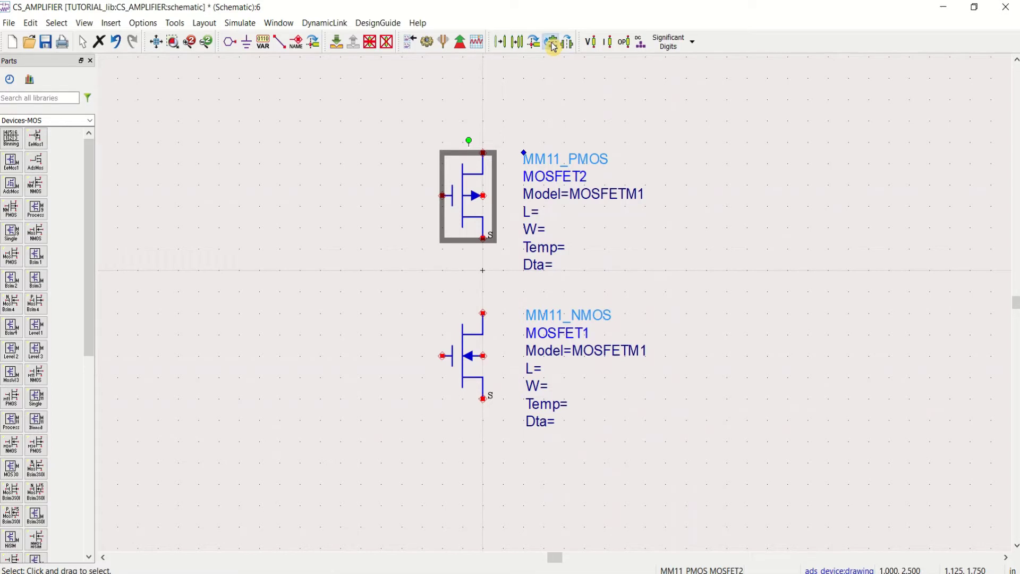
left_click(676, 227)
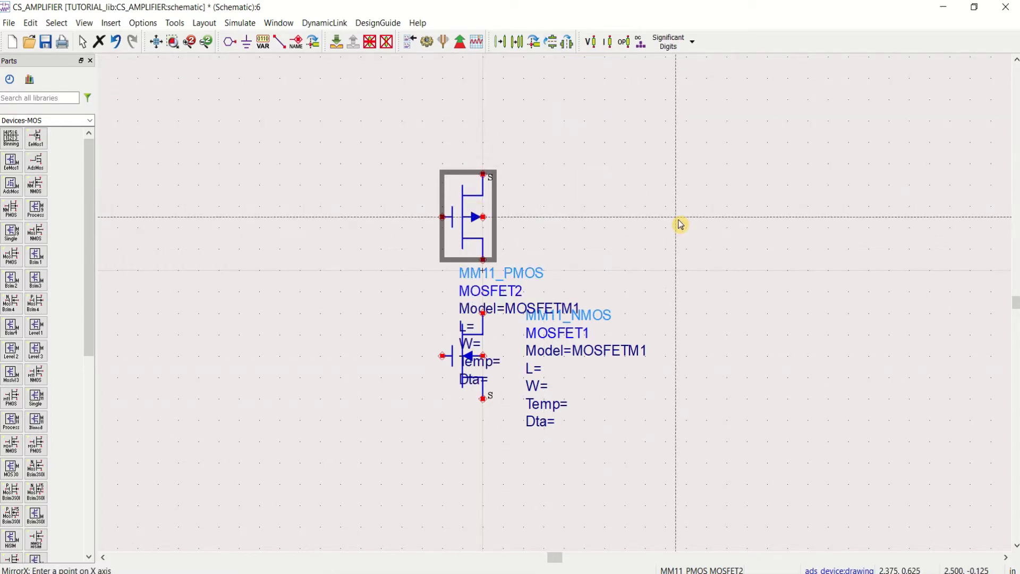
left_click_drag(471, 210, 467, 157)
left_click(591, 220)
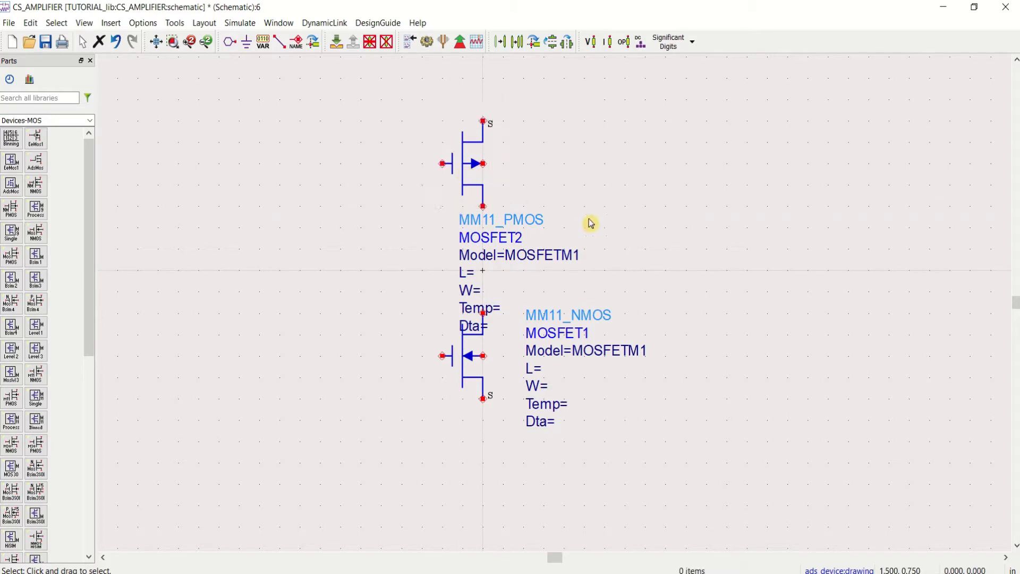
- Reposition the PMOS and NMOS labels, then lower the PMOS into alignment above the NMOS
key("F5")
left_click(515, 246)
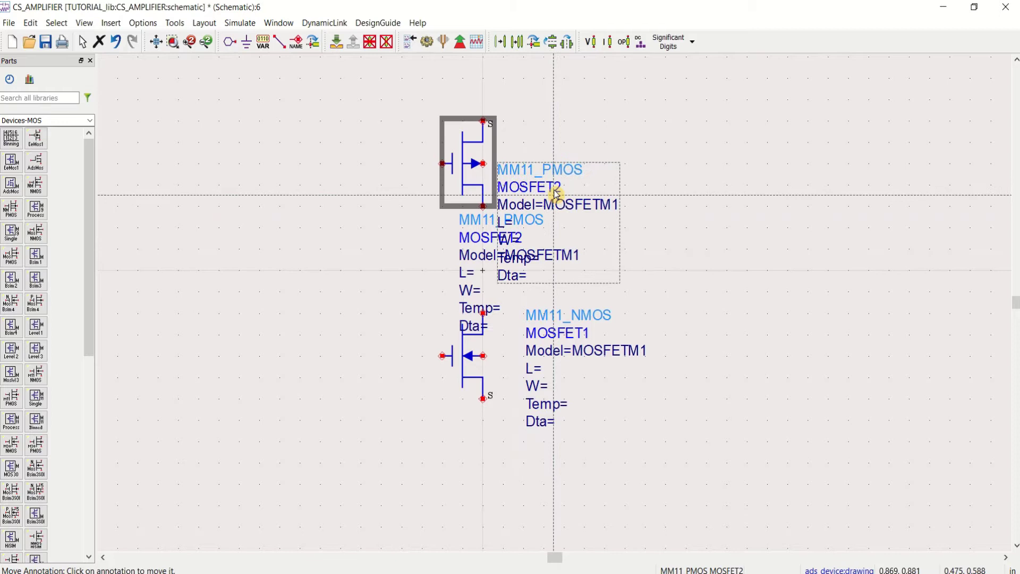
left_click(578, 156)
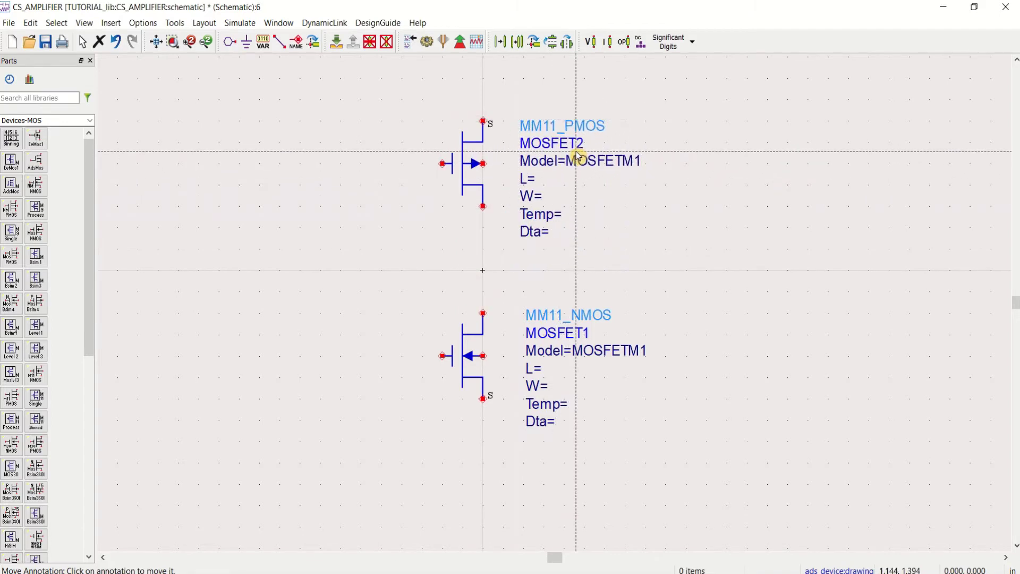
left_click(567, 355)
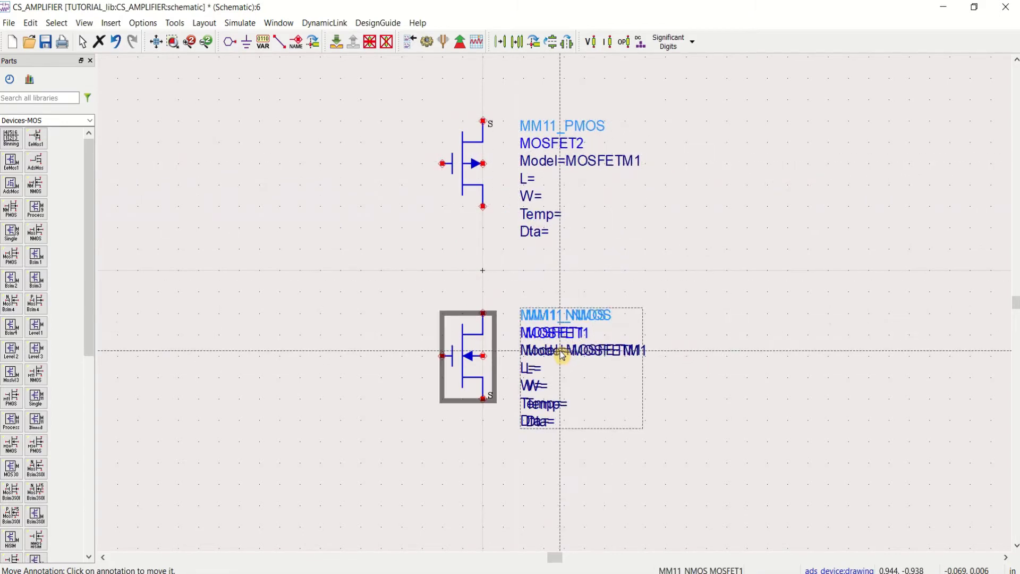
left_click(563, 354)
key("Escape")
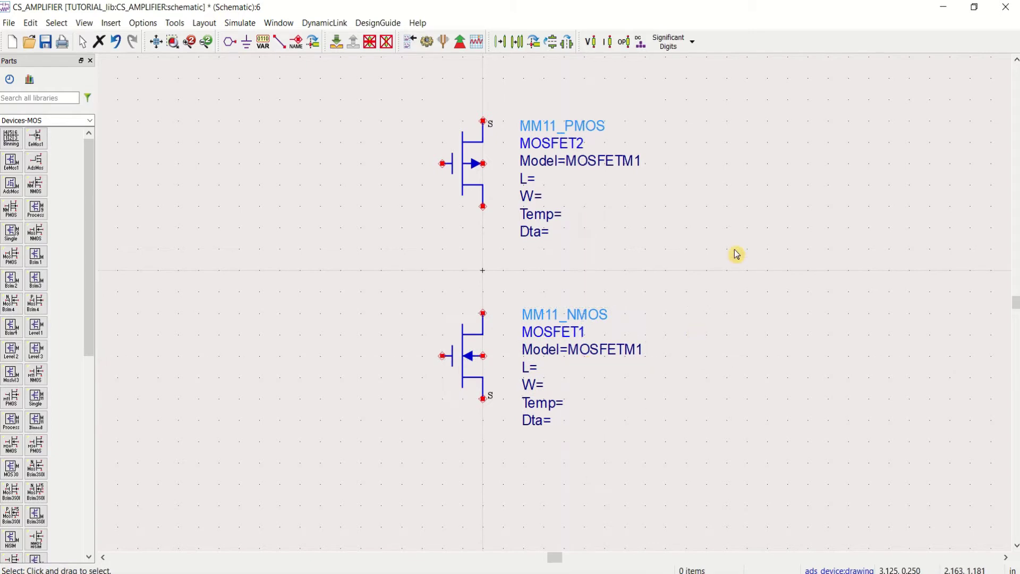
left_click_drag(473, 162, 472, 183)
- Wire the PMOS drain to the NMOS drain and tie each transistor's bulk to its source
left_click(490, 267)
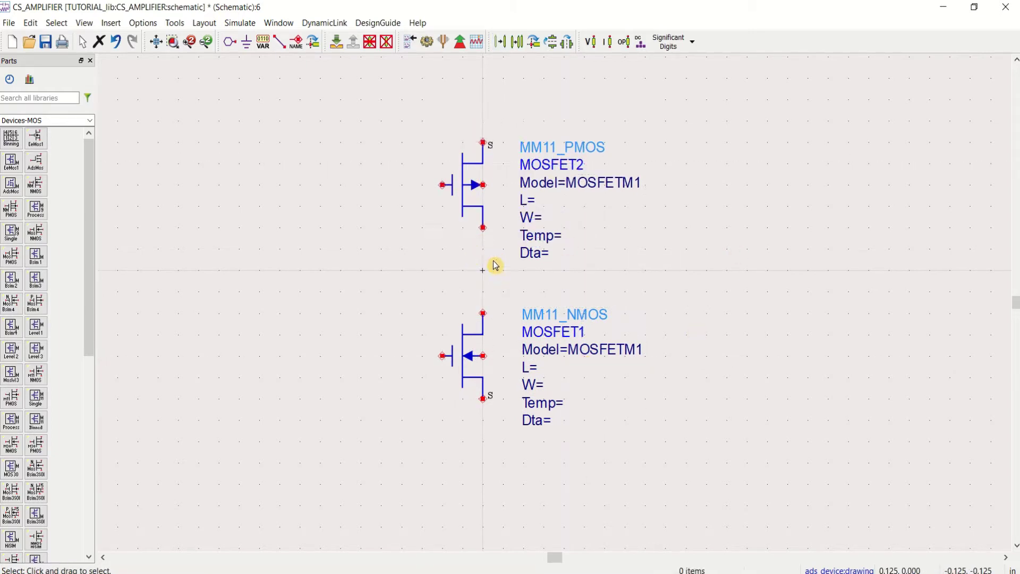
left_click(279, 44)
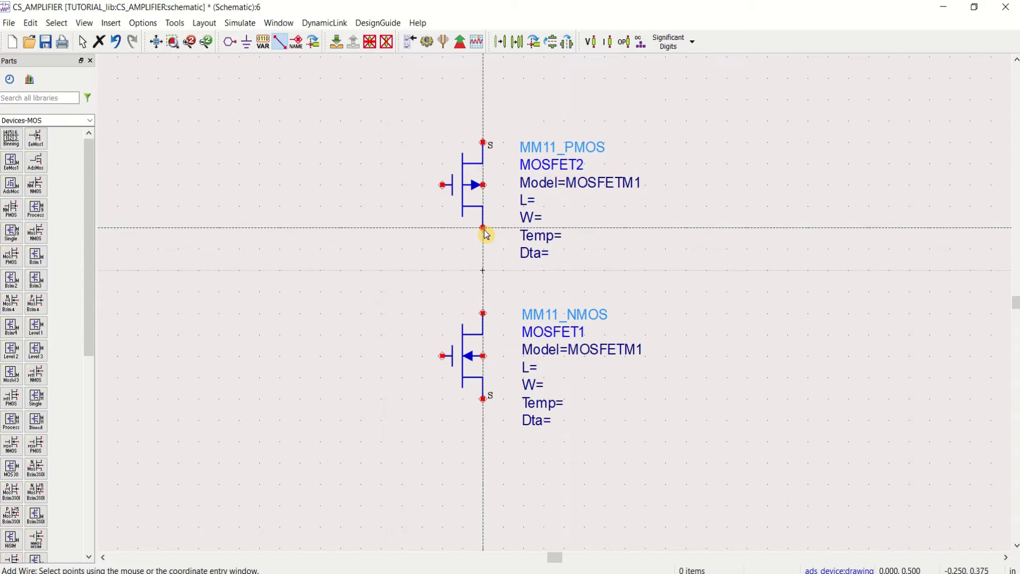
left_click(483, 313)
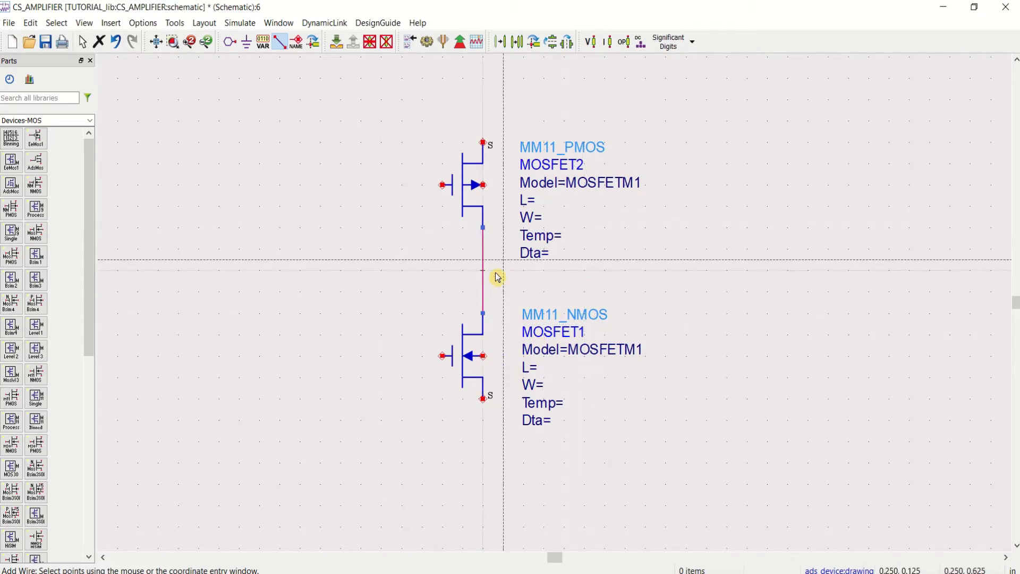
left_click(504, 357)
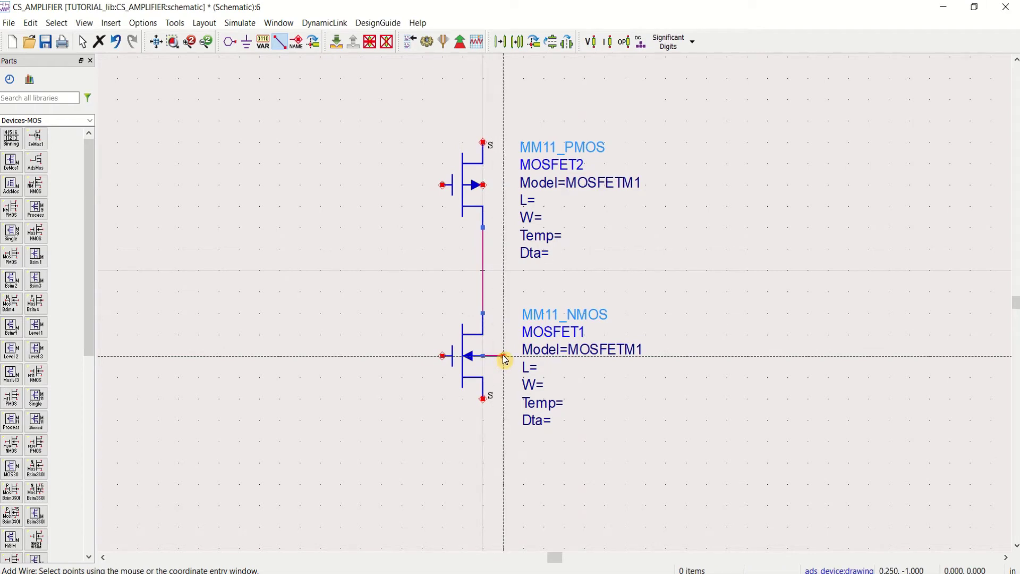
left_click(504, 410)
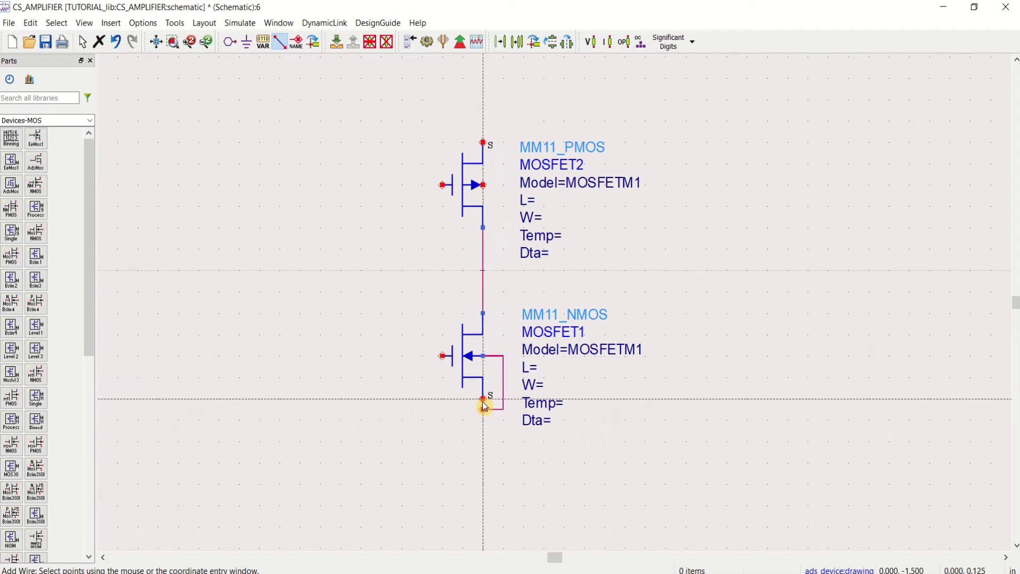
left_click(483, 403)
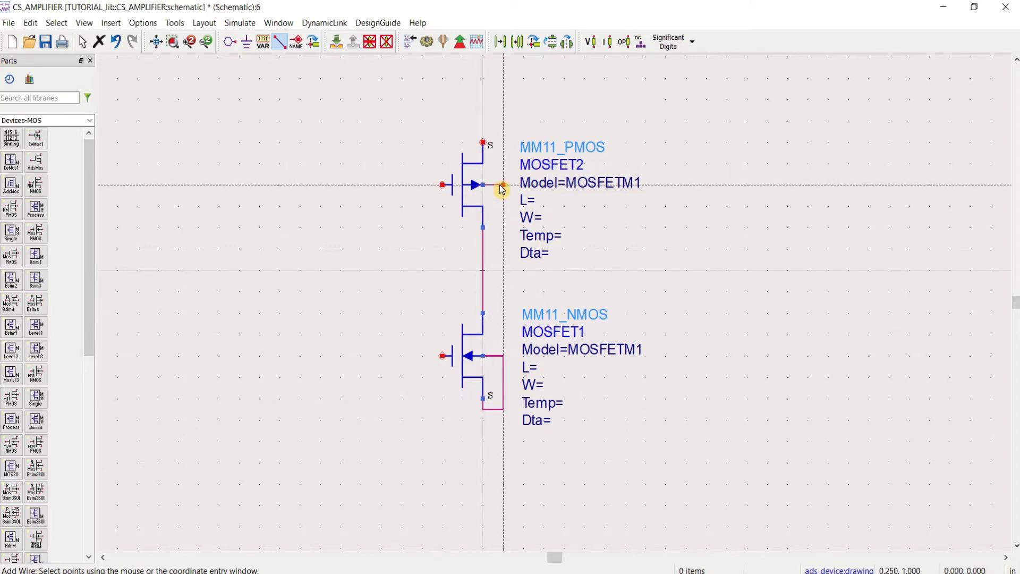
left_click(502, 129)
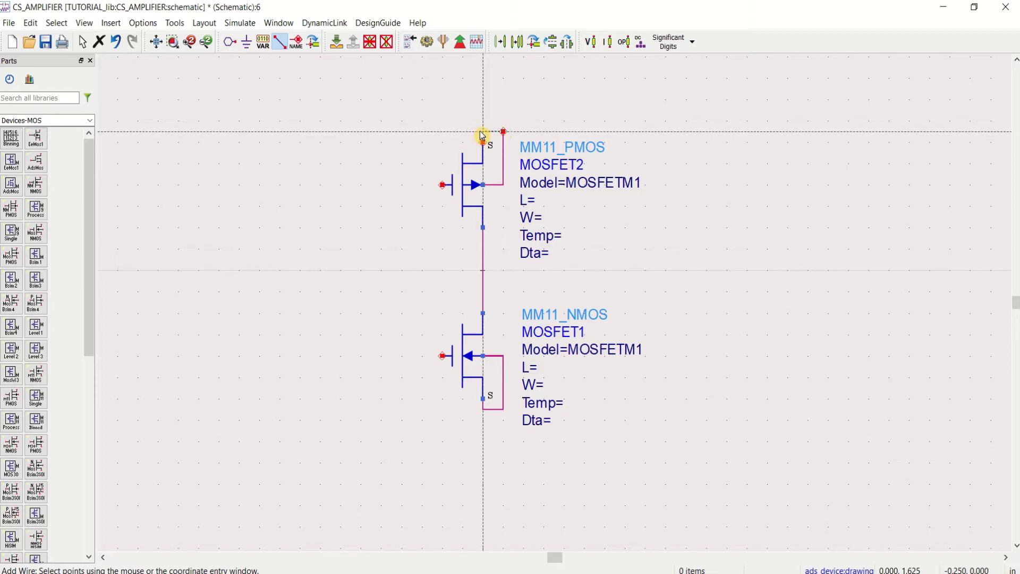
left_click(482, 139)
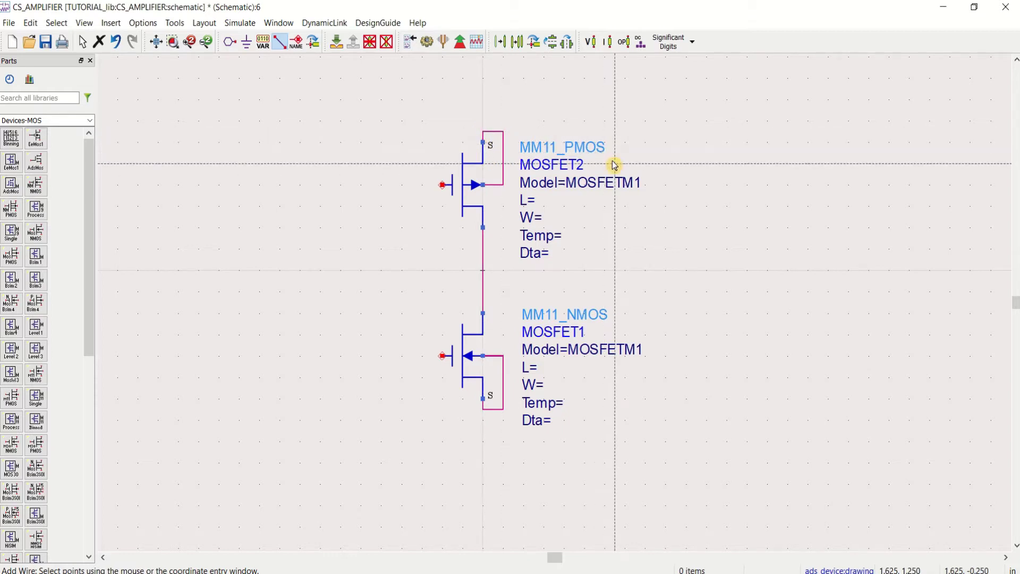
key("Escape")
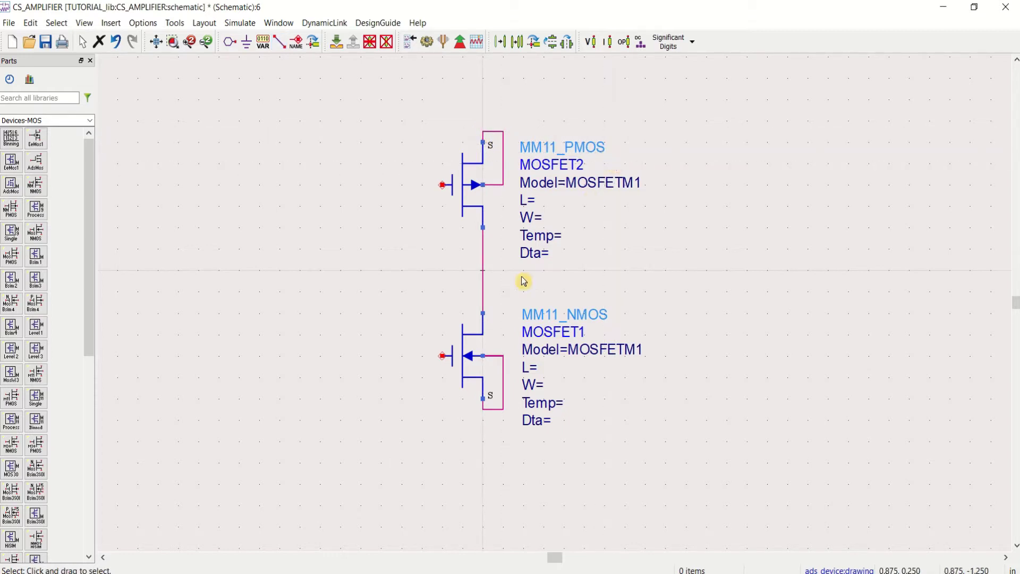
- Label the shared drain wire between the transistors with the net name Vout
left_click(296, 44)
left_click(483, 270)
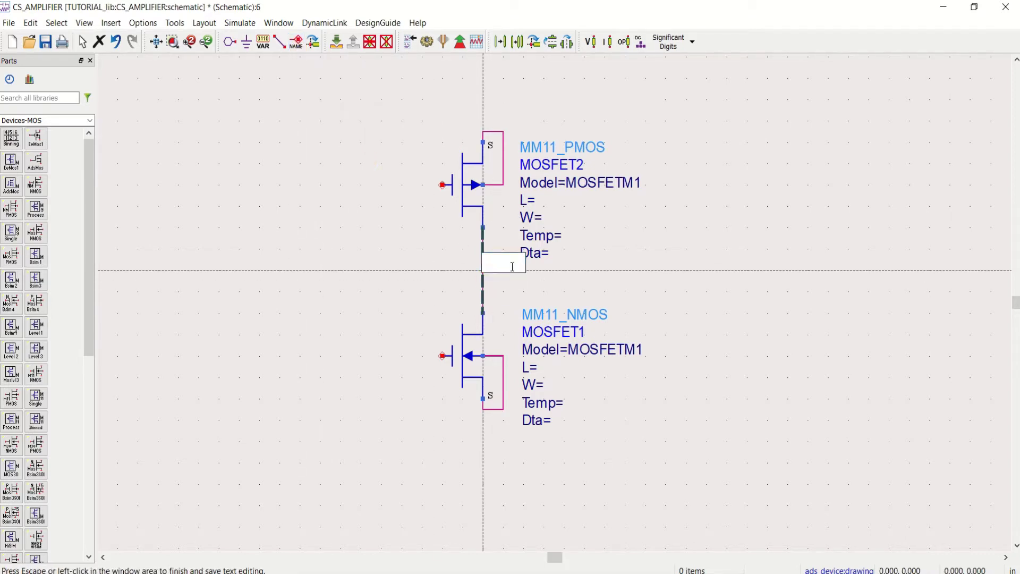
type("Vout")
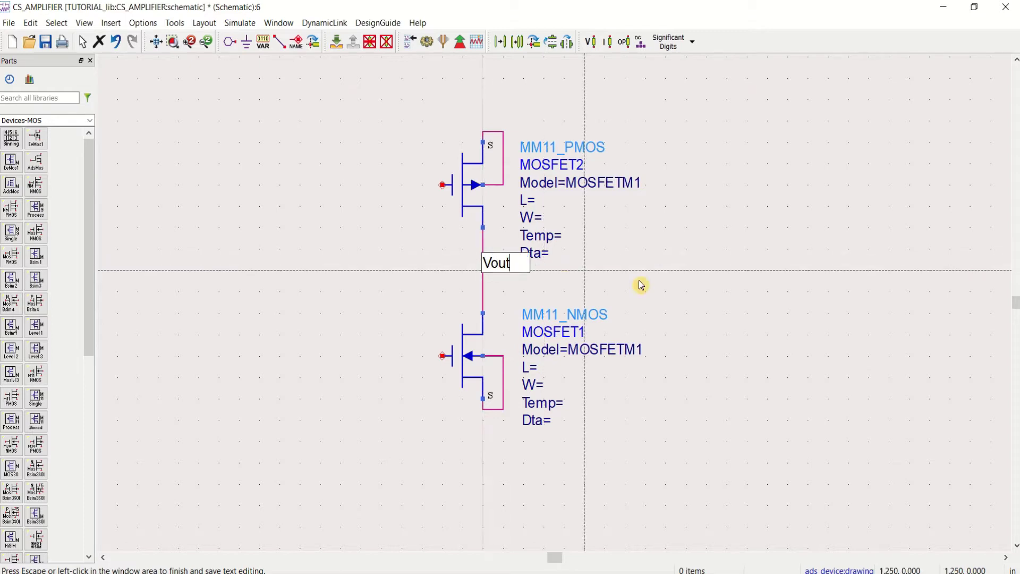
left_click(675, 284)
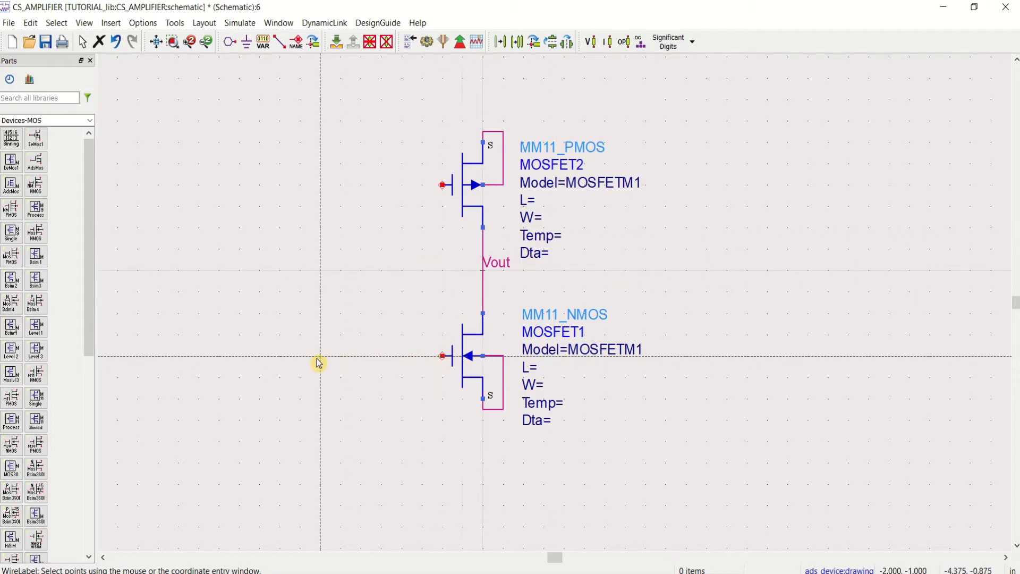
left_click(90, 121)
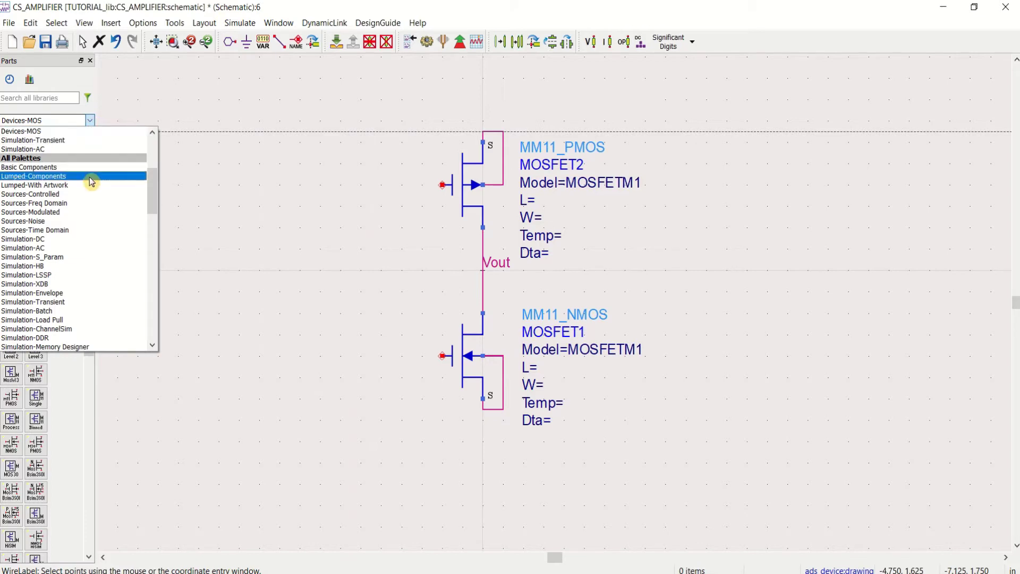
- Place a VtSine source SRC1 from Sources-Time Domain left of the NMOS
left_click(83, 229)
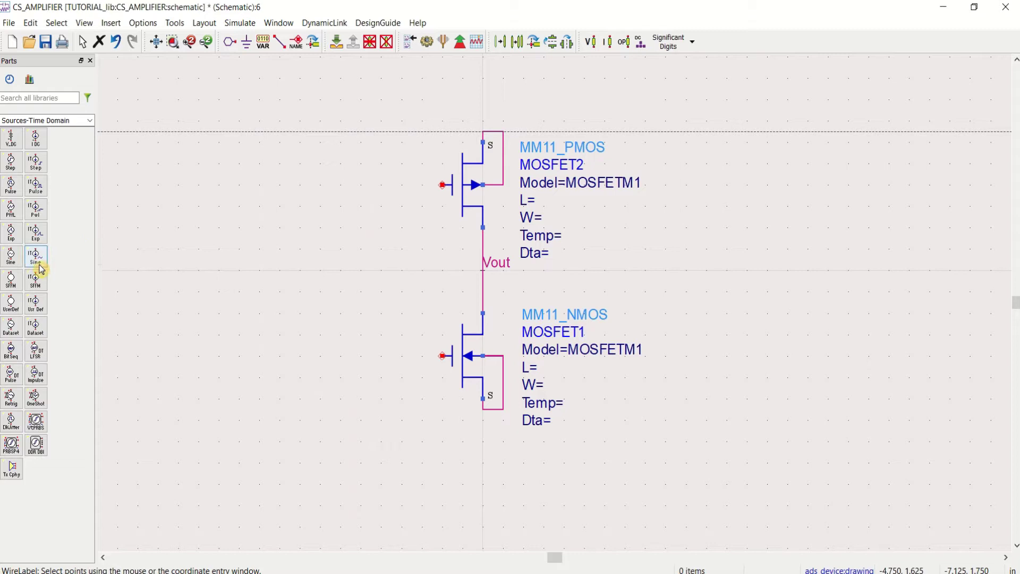
left_click(11, 257)
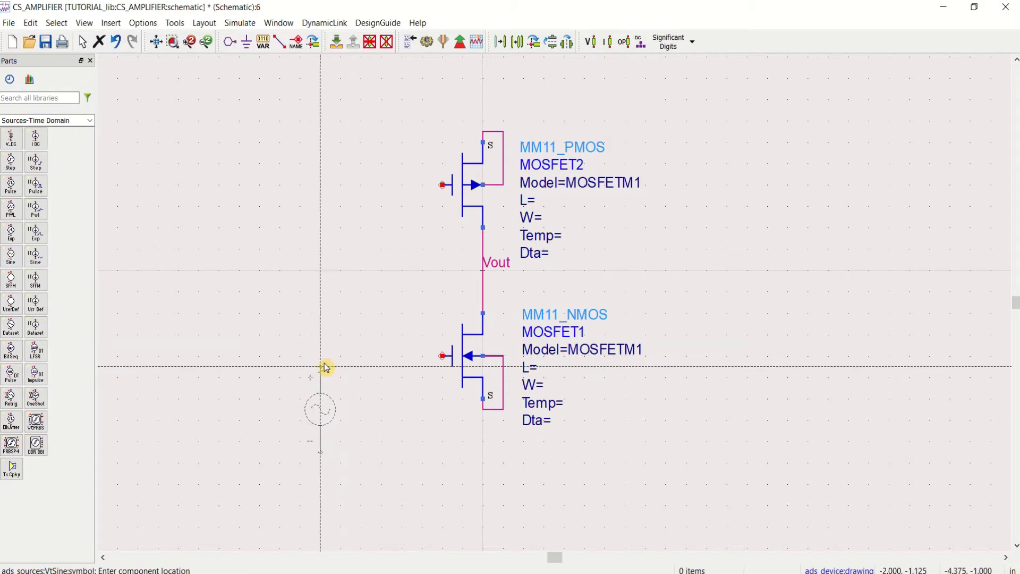
left_click(325, 361)
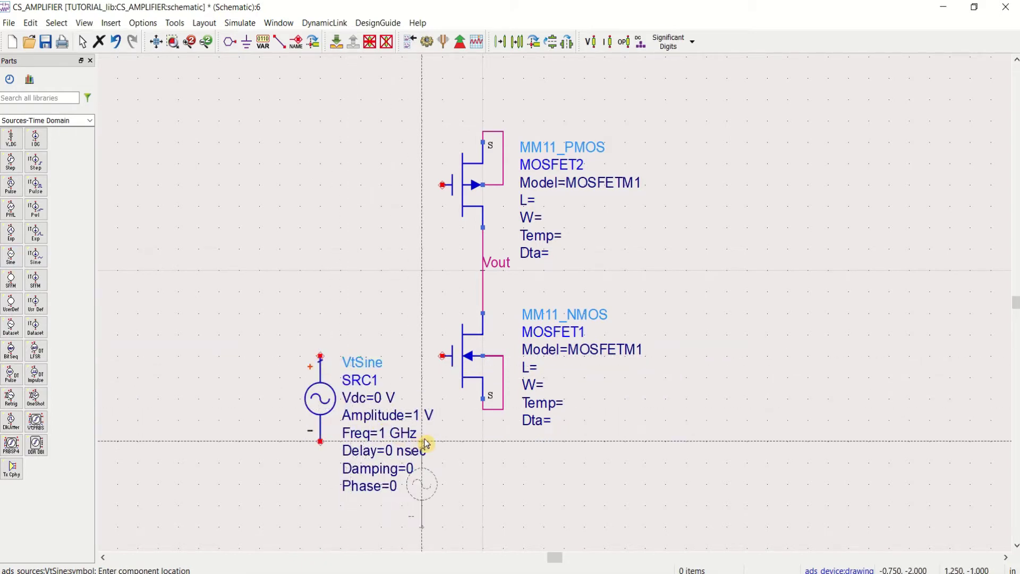
key("Escape")
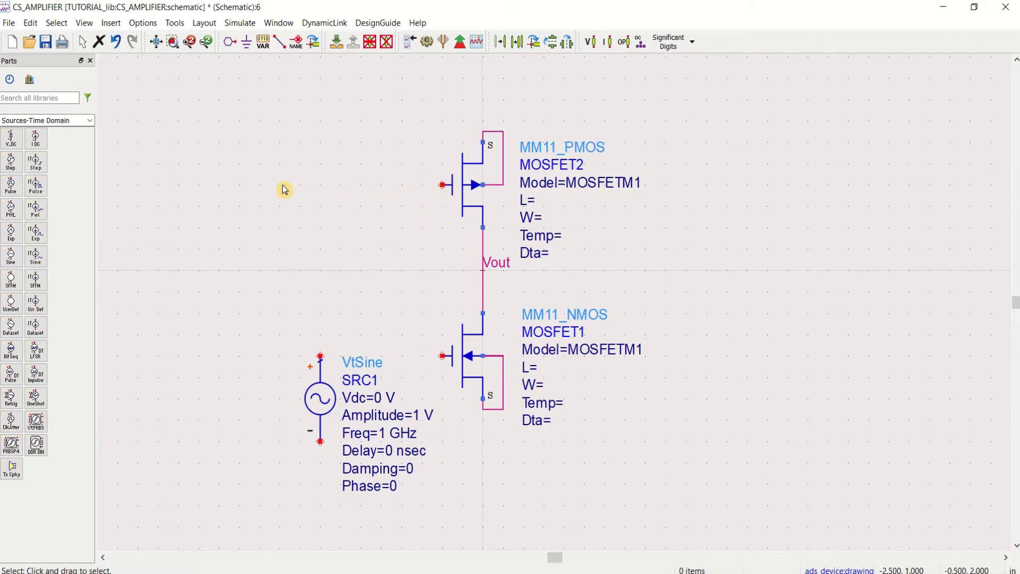
- Place V_DC source SRC2 left of the PMOS and paste a copy, SRC3, at upper right
left_click(10, 149)
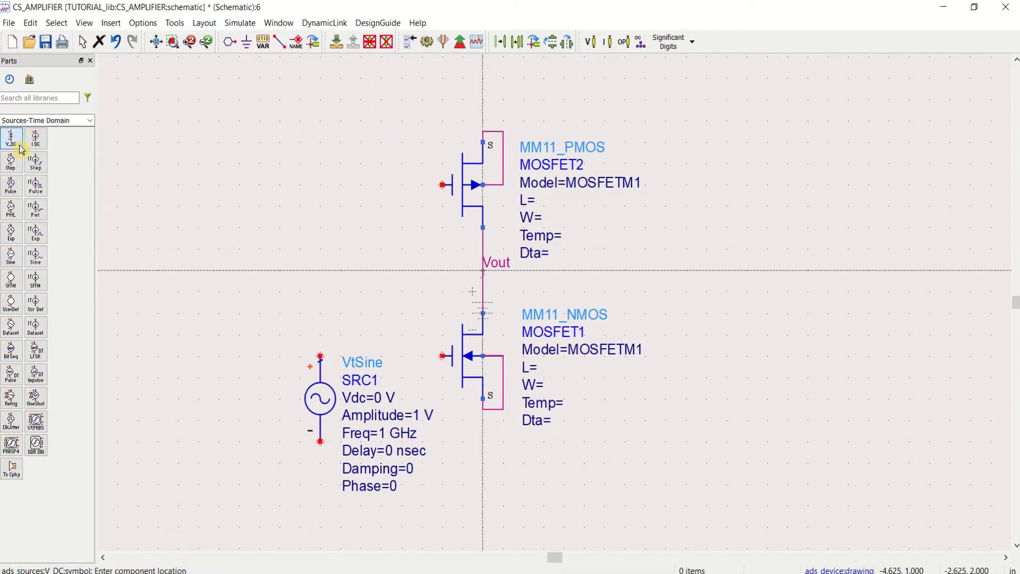
left_click(321, 186)
key("Escape")
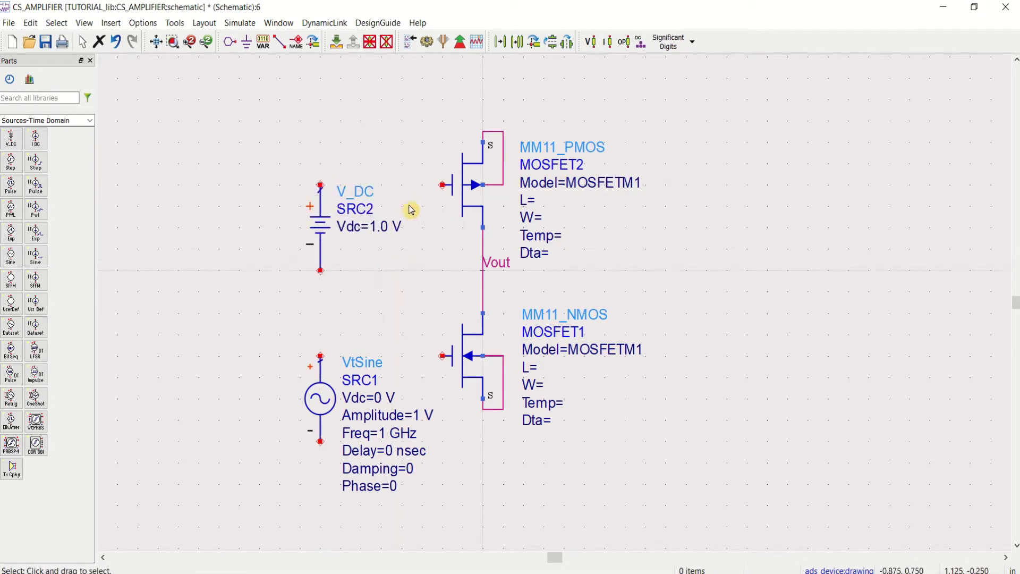
left_click(321, 230)
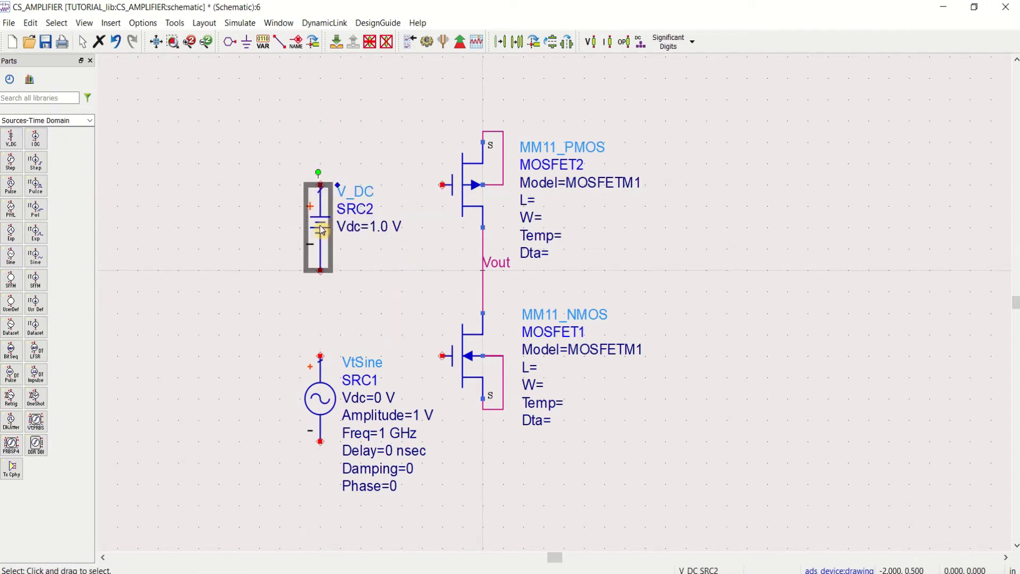
left_click(679, 235)
key("ctrl+v")
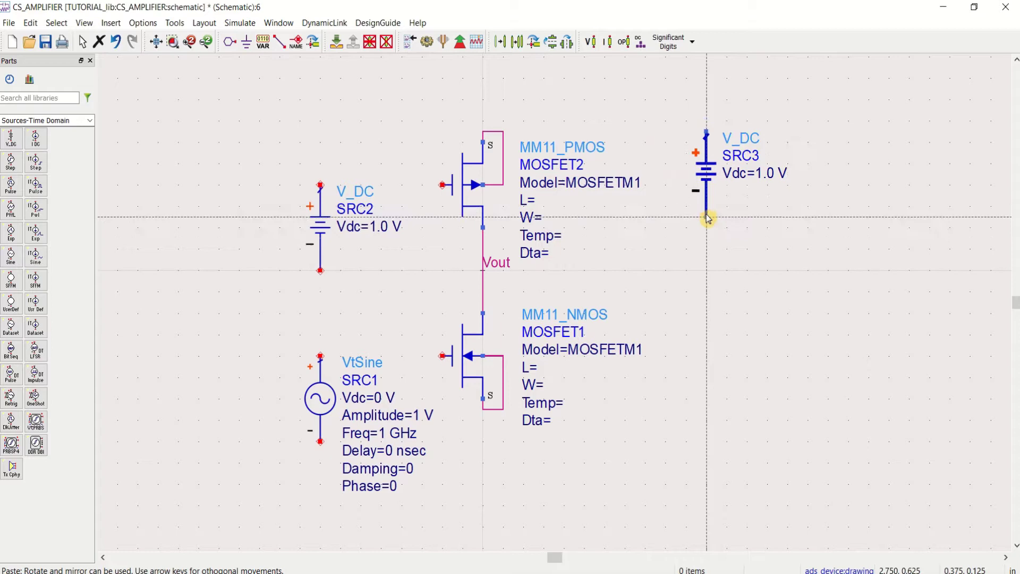
left_click(696, 186)
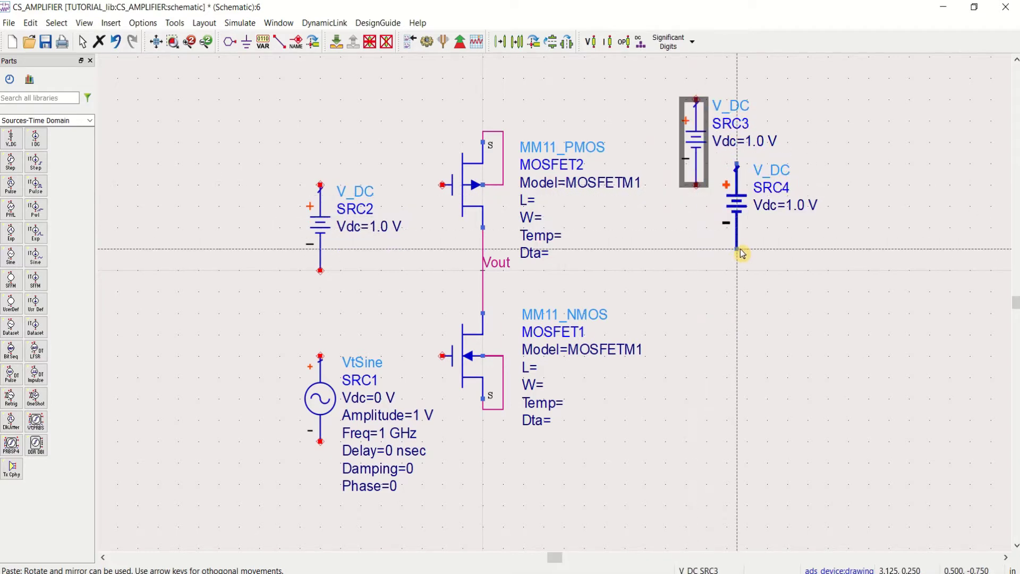
key("Escape")
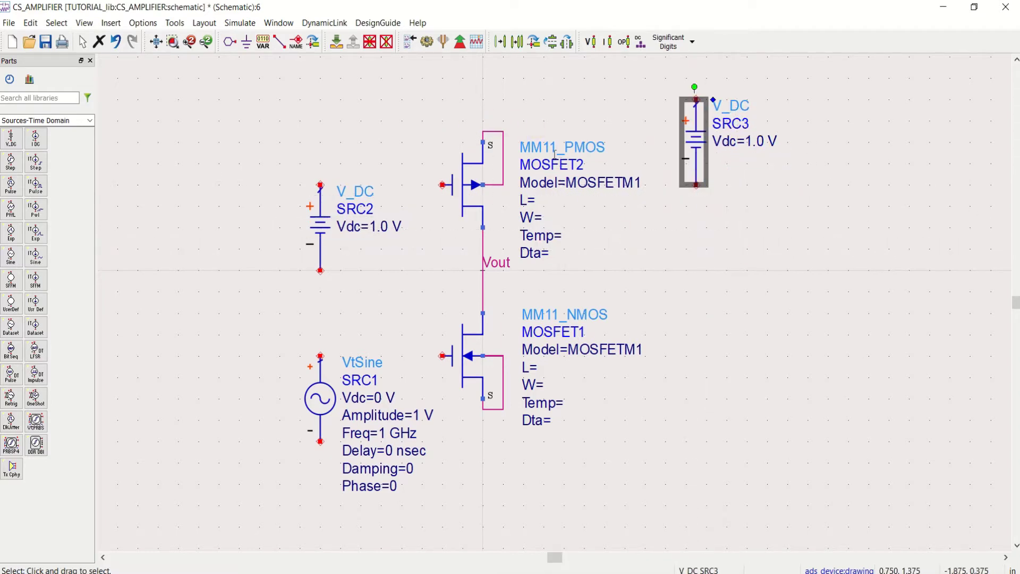
- Attach ground symbols to the lower terminals of SRC2, SRC1 and SRC3
left_click(674, 254)
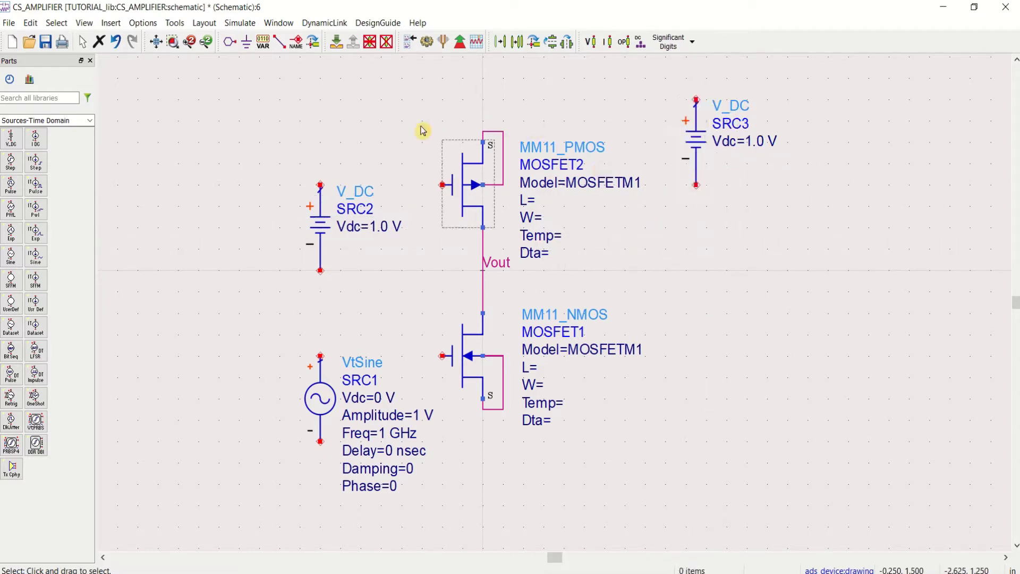
left_click(247, 42)
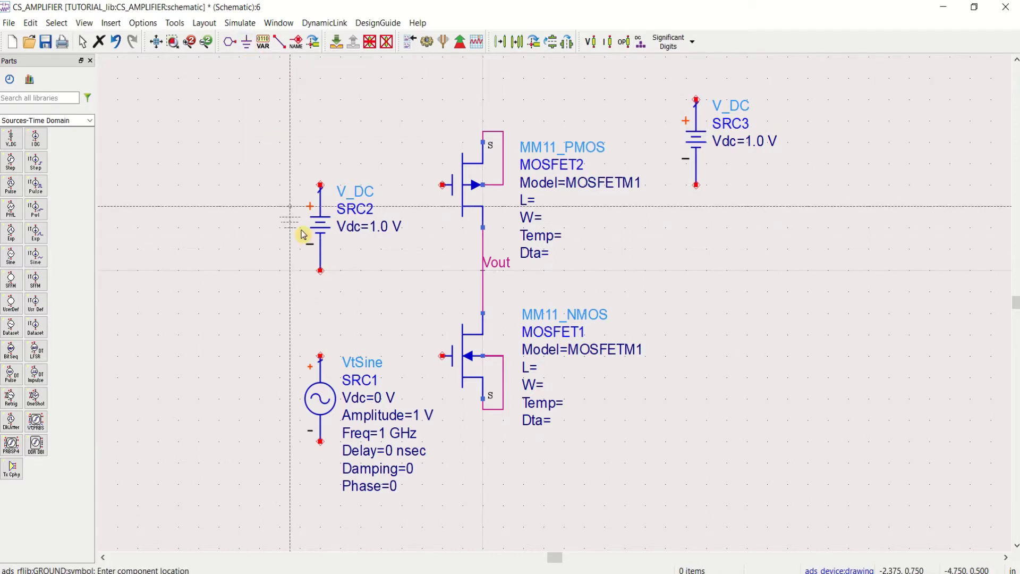
left_click(320, 272)
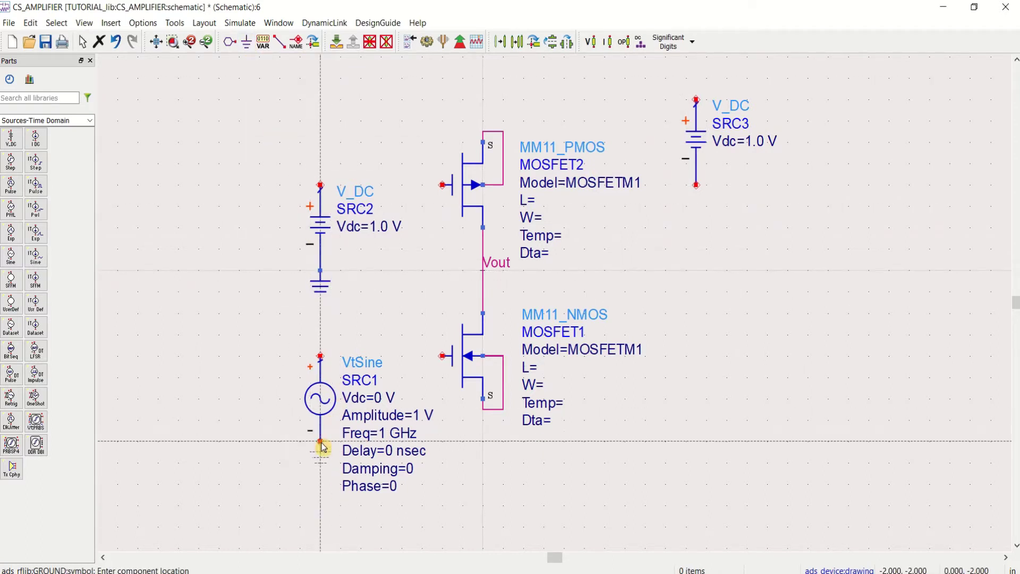
left_click(320, 442)
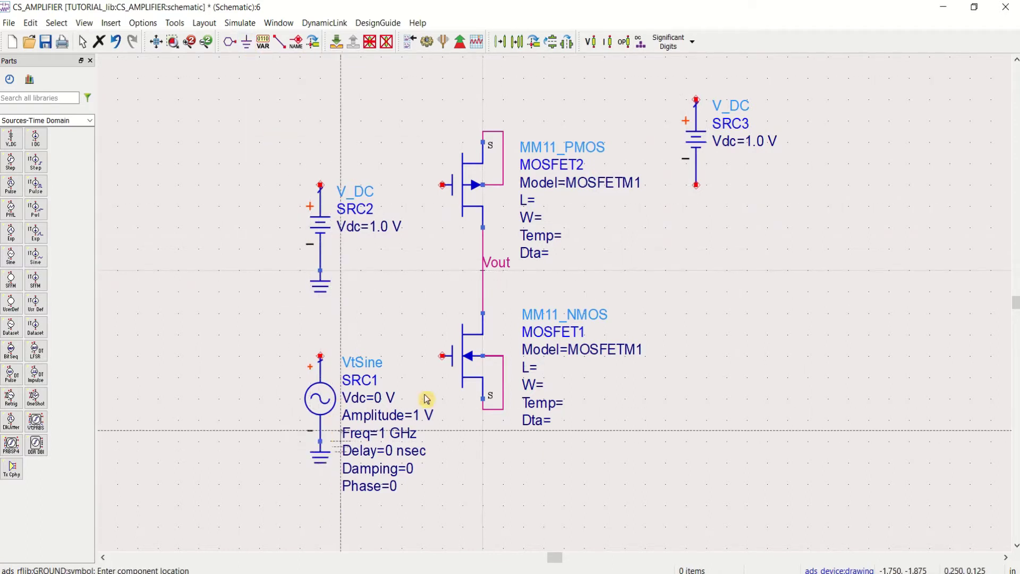
left_click(699, 187)
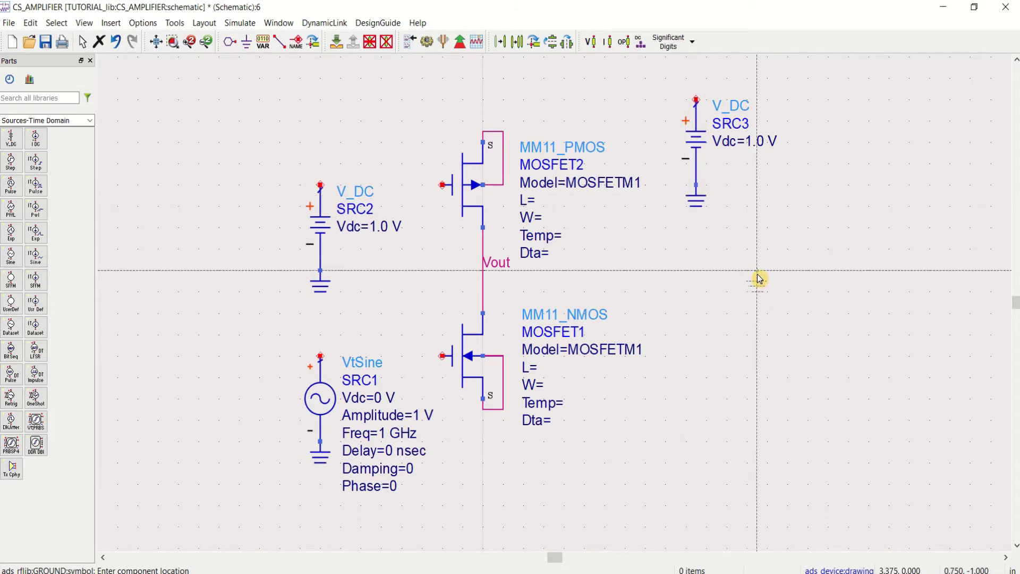
- Wire SRC2 to the PMOS gate, SRC1 to the NMOS gate, and SRC3 to the PMOS source
key("Escape")
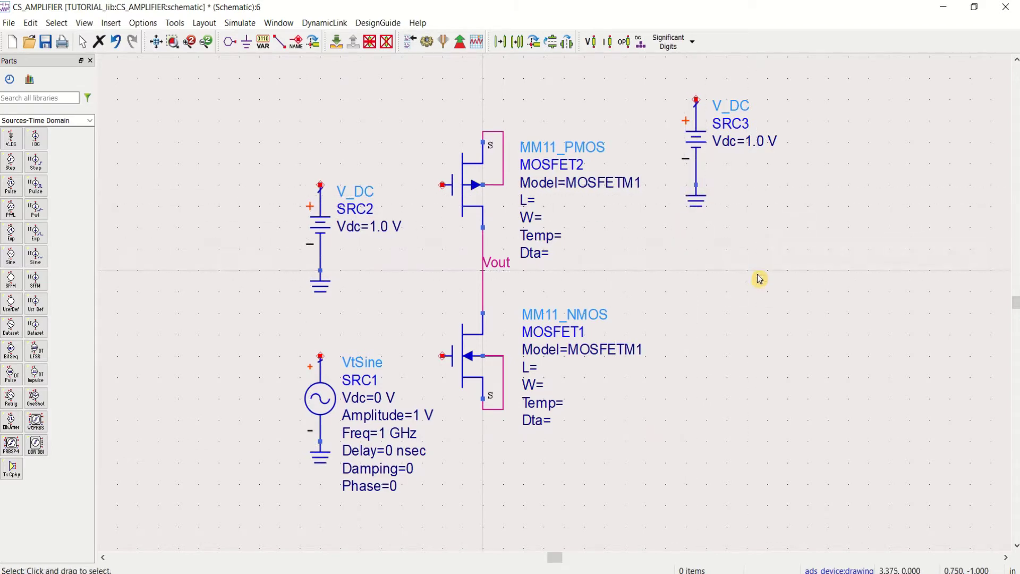
left_click(279, 43)
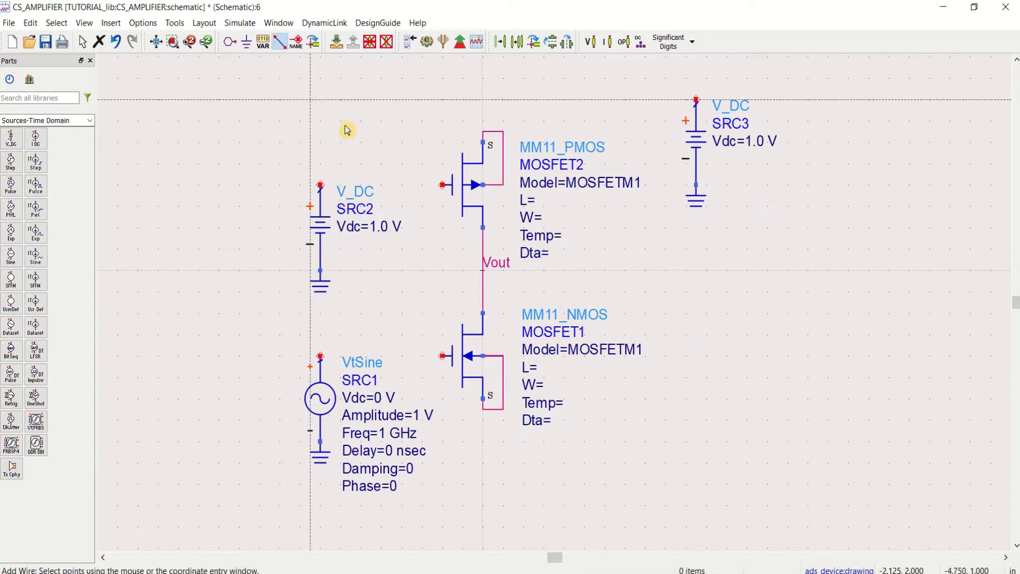
left_click(443, 185)
left_click(320, 185)
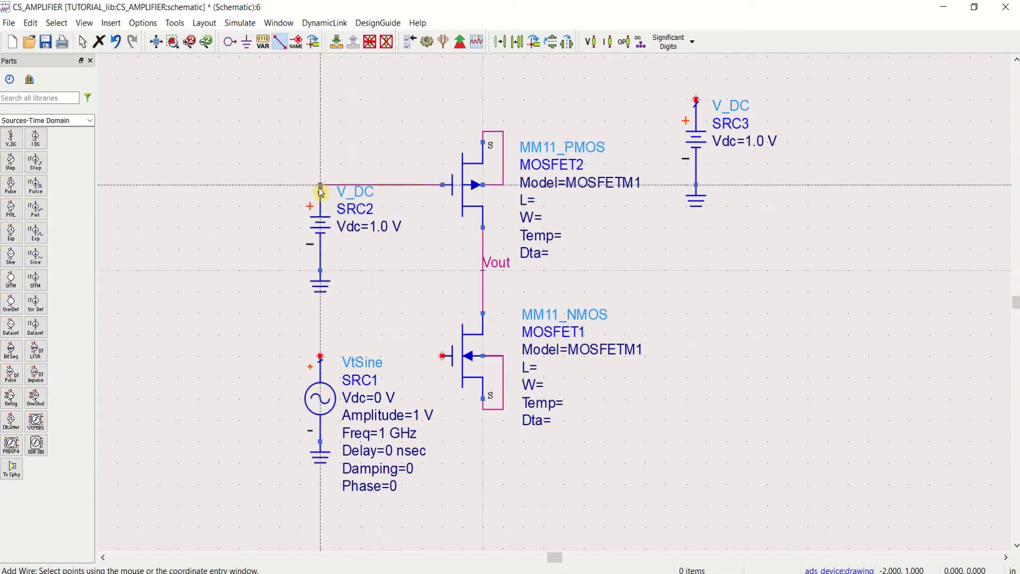
left_click(433, 355)
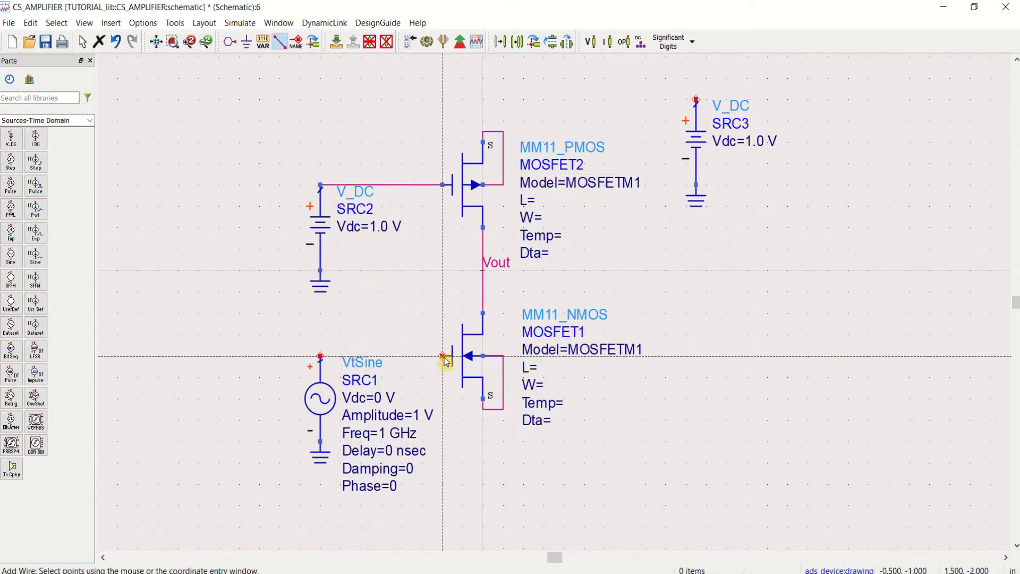
left_click(320, 356)
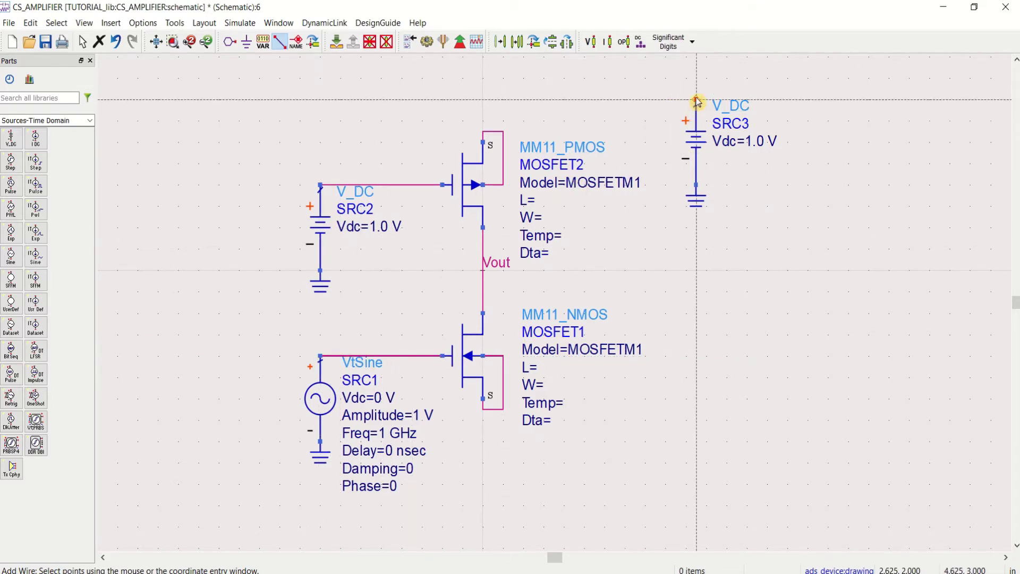
left_click(696, 100)
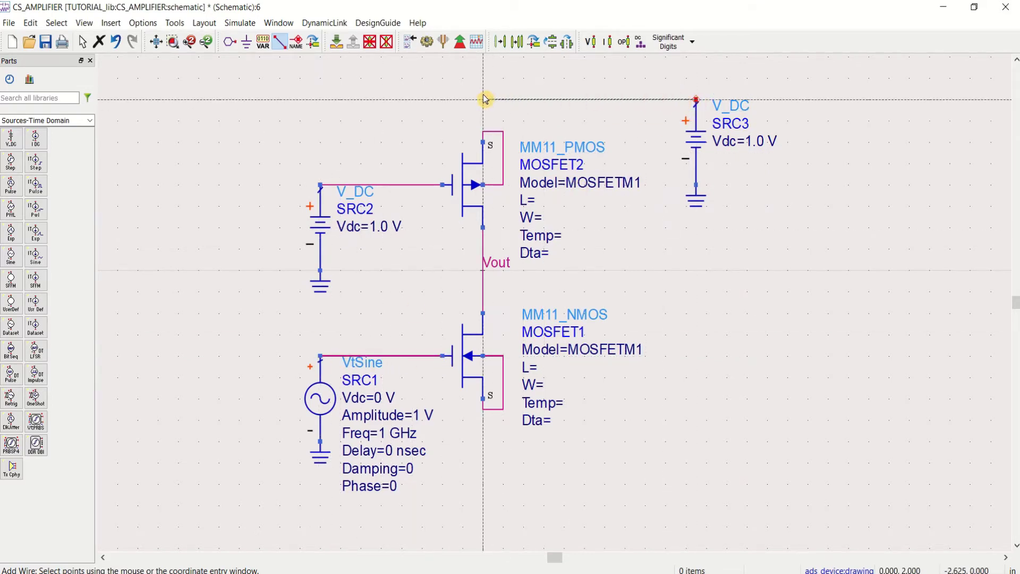
left_click(483, 99)
left_click(483, 133)
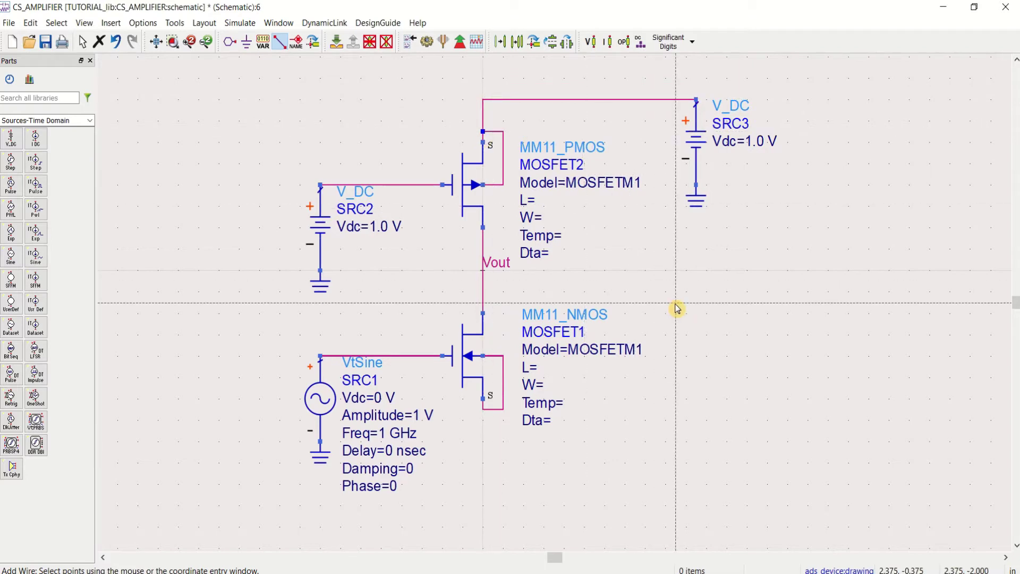
key("Escape")
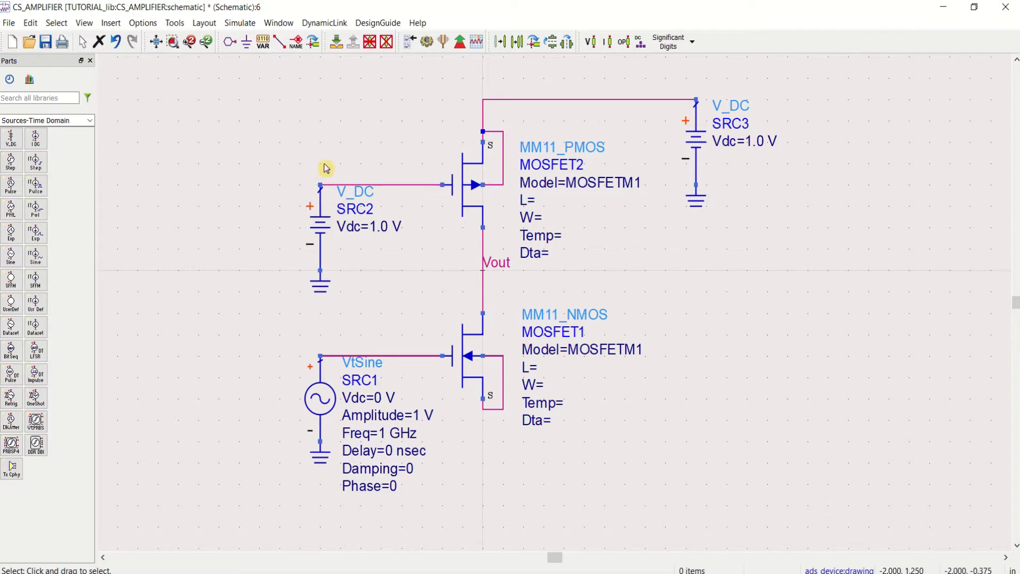
- Place a VAR1 block at top left defining Vdc, then change its value to -5
left_click(263, 42)
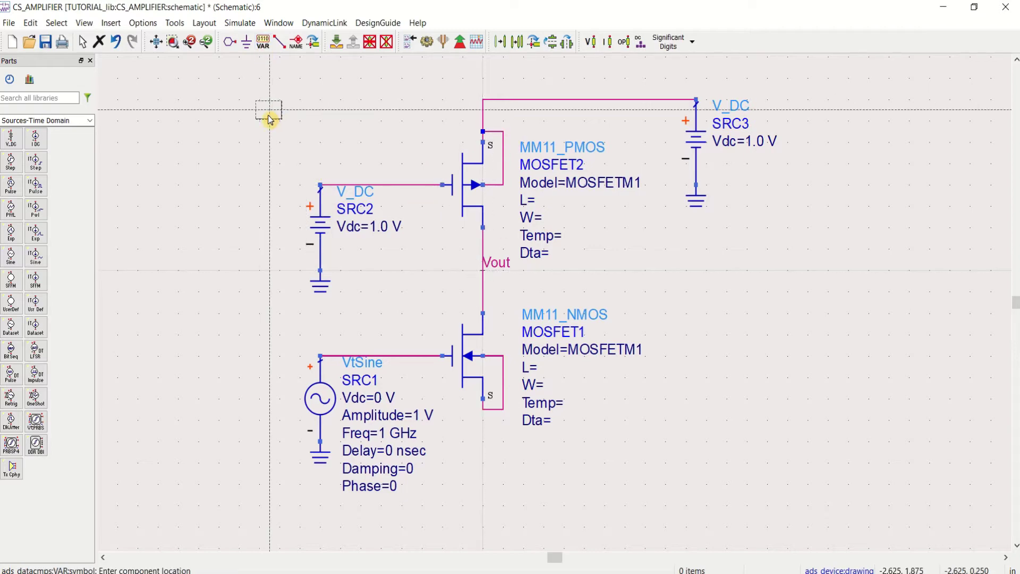
left_click(270, 120)
key("Escape")
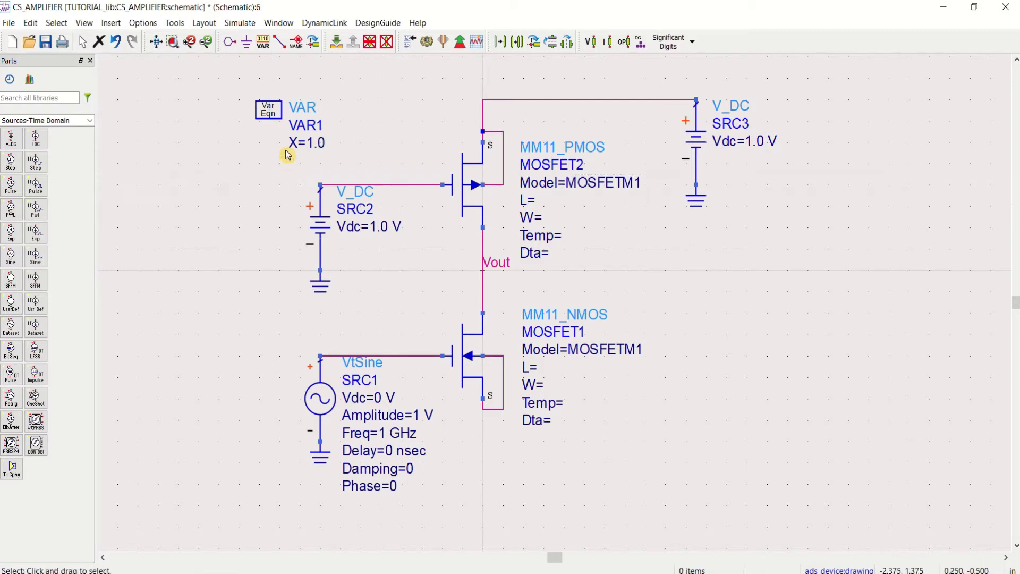
double_click(293, 142)
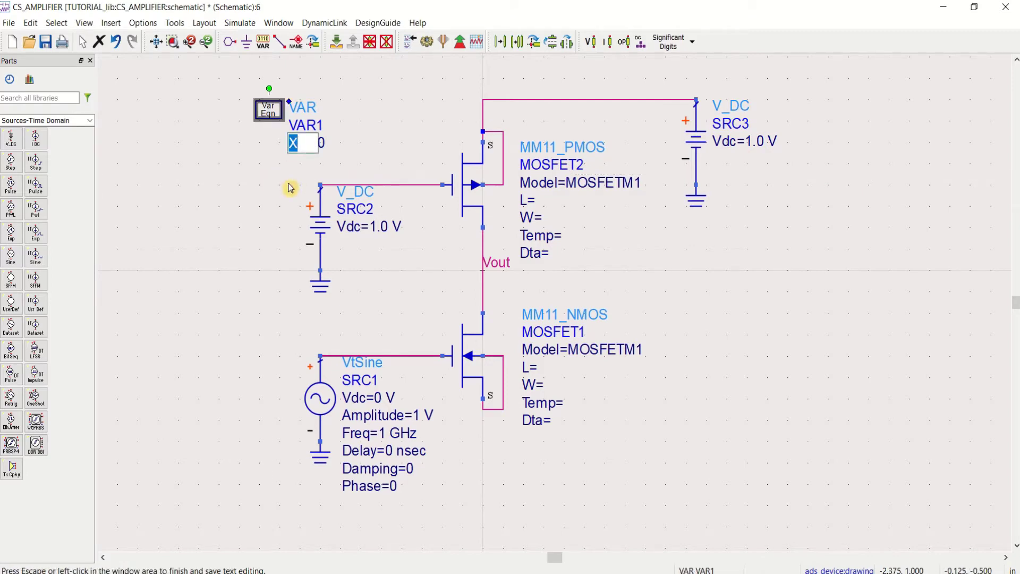
type("Vdc")
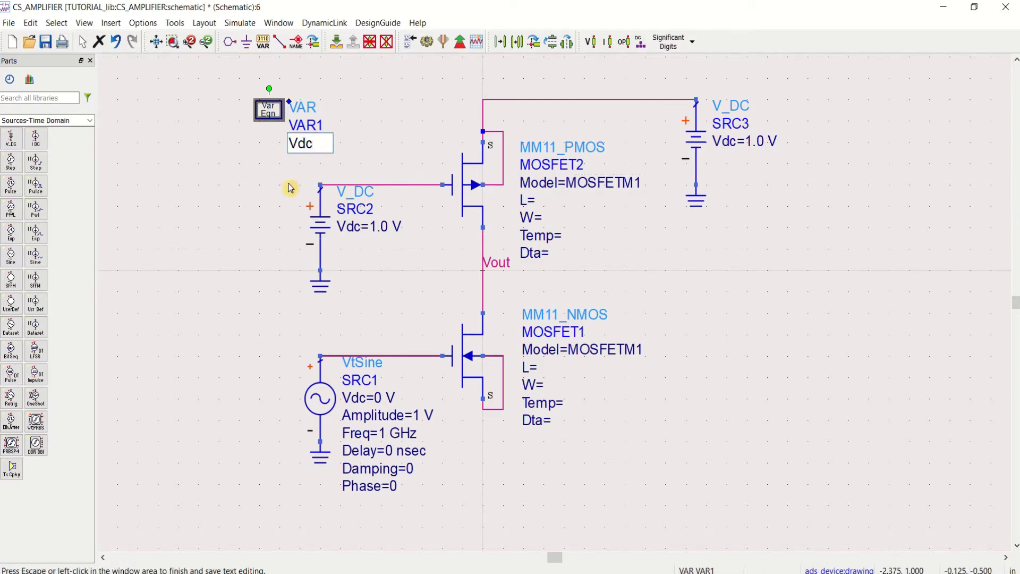
type("=1.0")
left_click(364, 141)
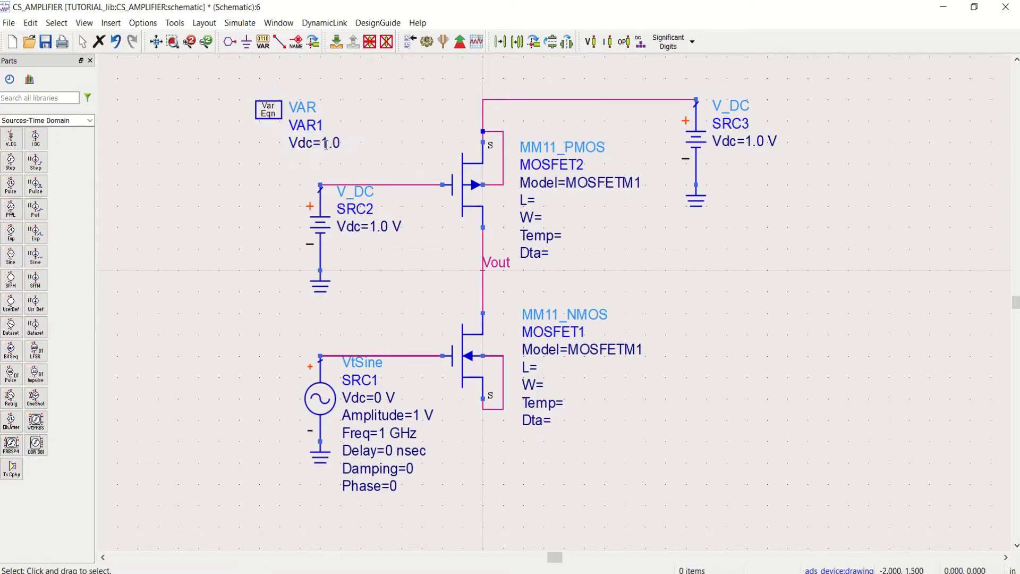
double_click(326, 143)
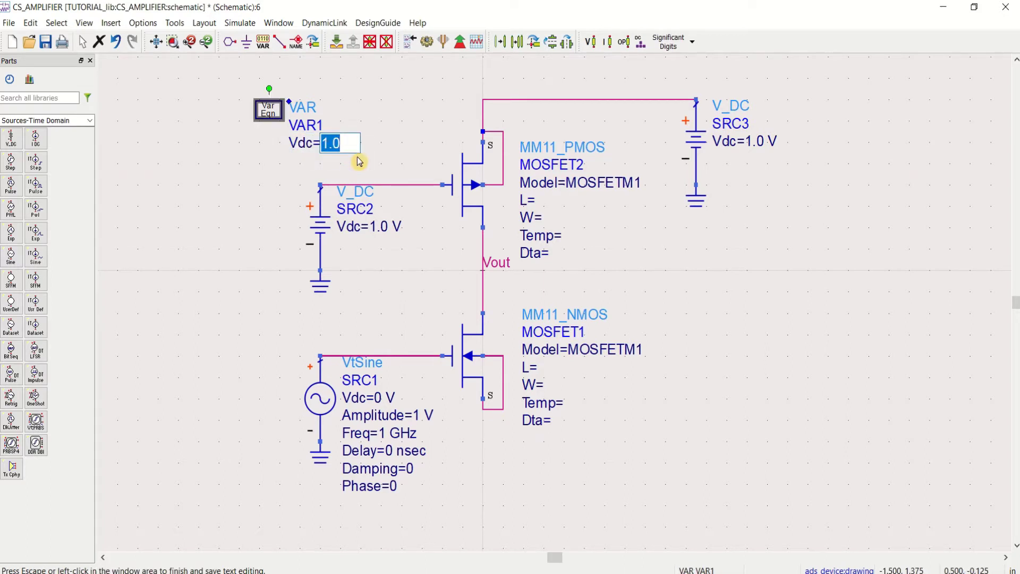
type("-5")
left_click(388, 149)
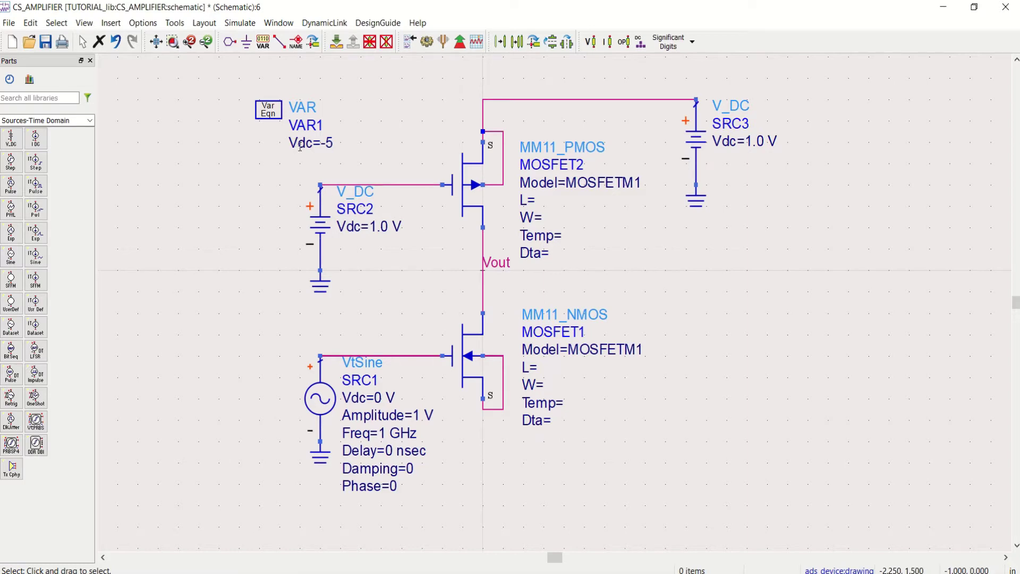
- Set SRC2's DC voltage to the variable Vdc
left_click(376, 229)
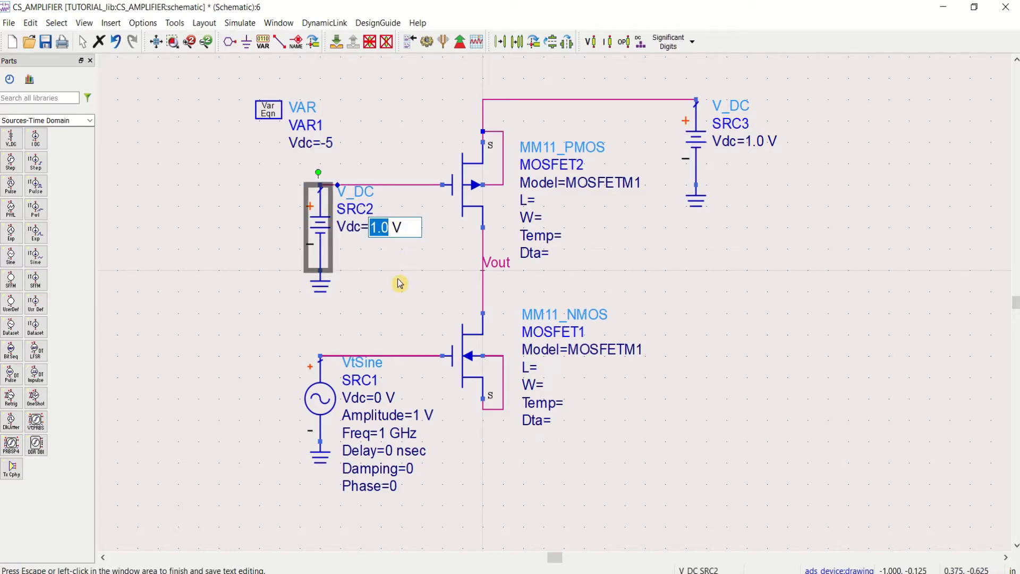
type("Vdc")
left_click(399, 283)
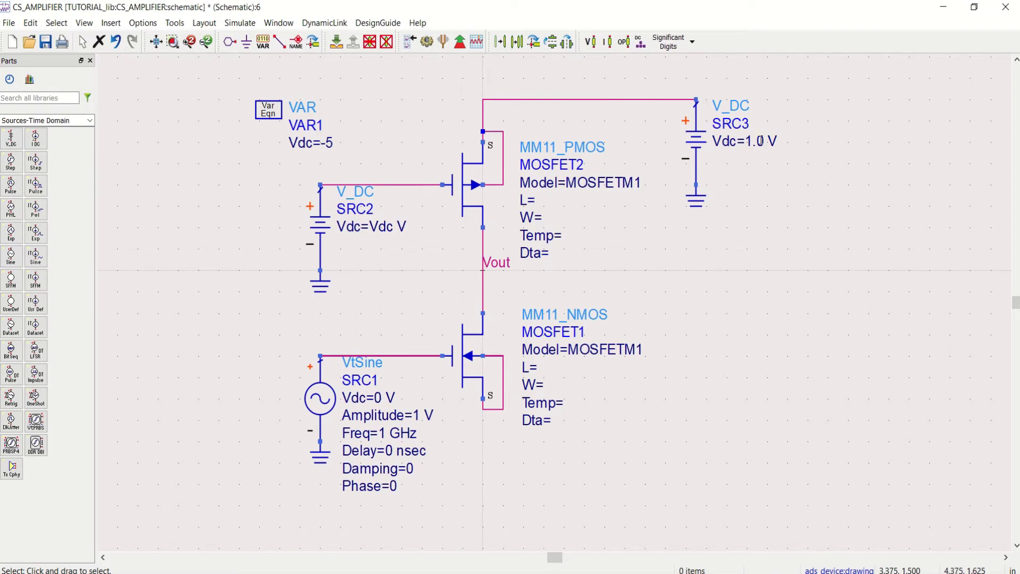
- Set the SRC3 supply voltage to a fixed 5 V
double_click(761, 141)
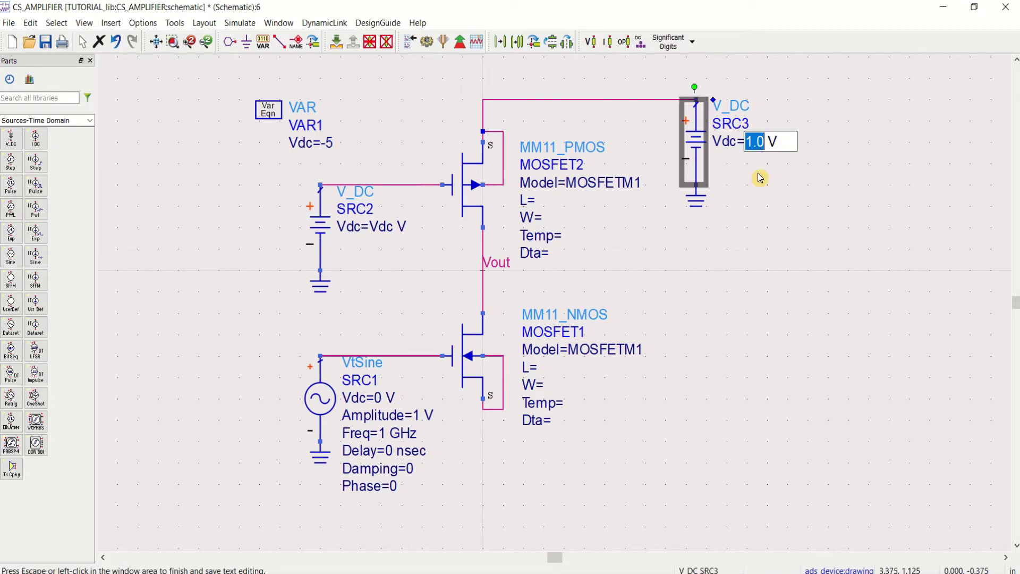
type("5")
left_click(780, 231)
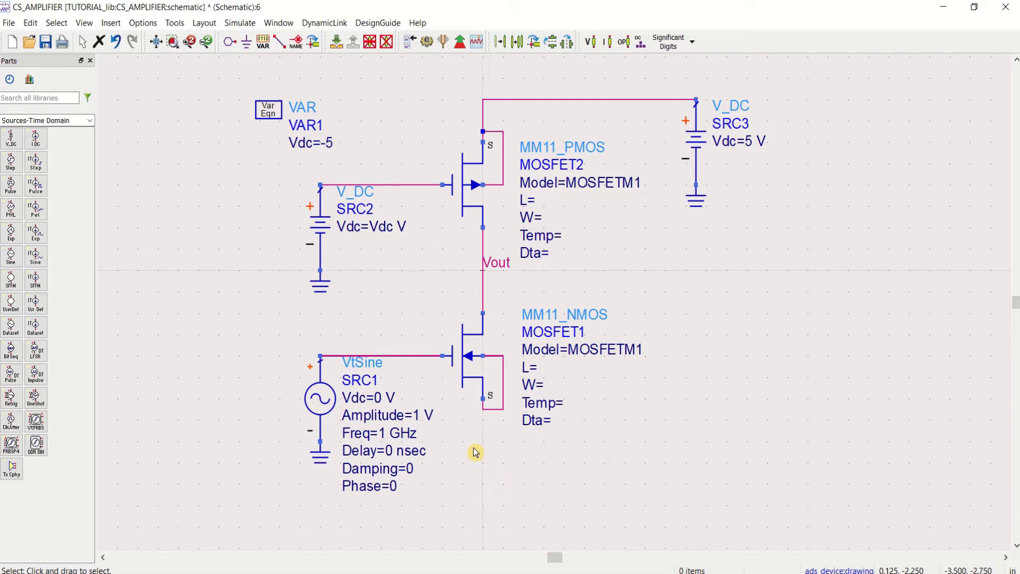
- Copy SRC2 with its ground and paste the copy under the NMOS transistor as SRC4
left_click(322, 230)
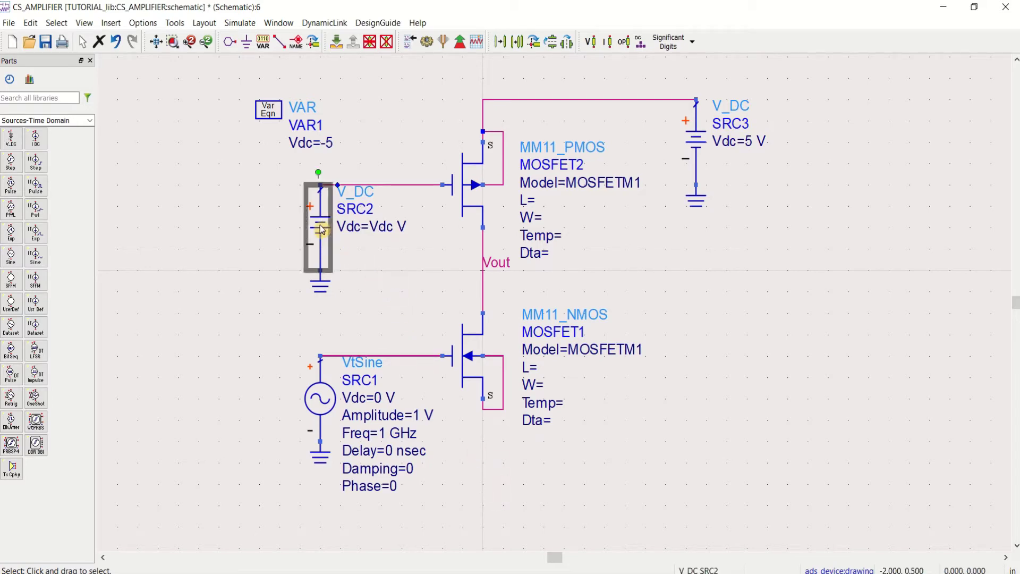
left_click(320, 294, "ctrl")
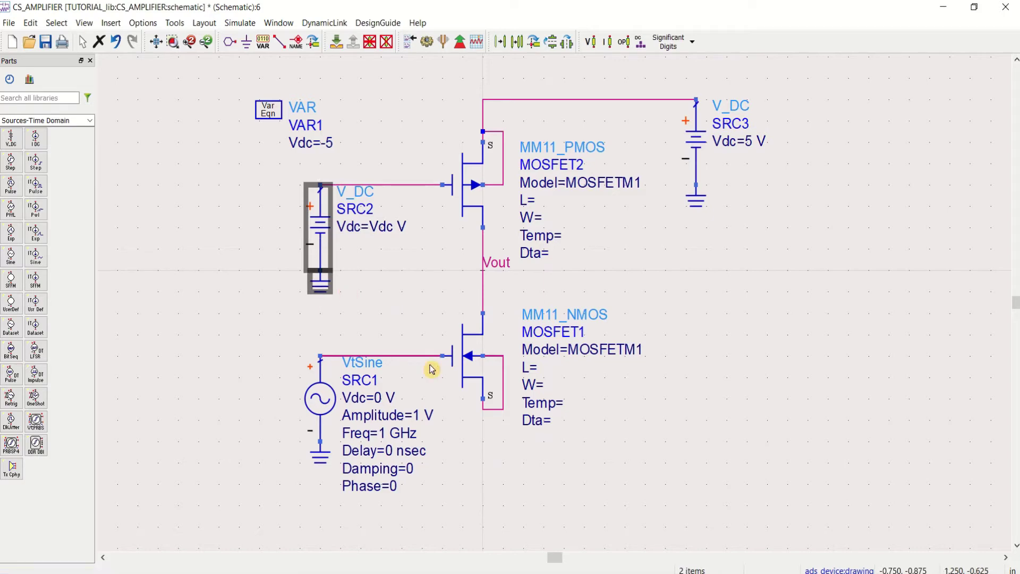
left_click(479, 496)
key("ctrl+v")
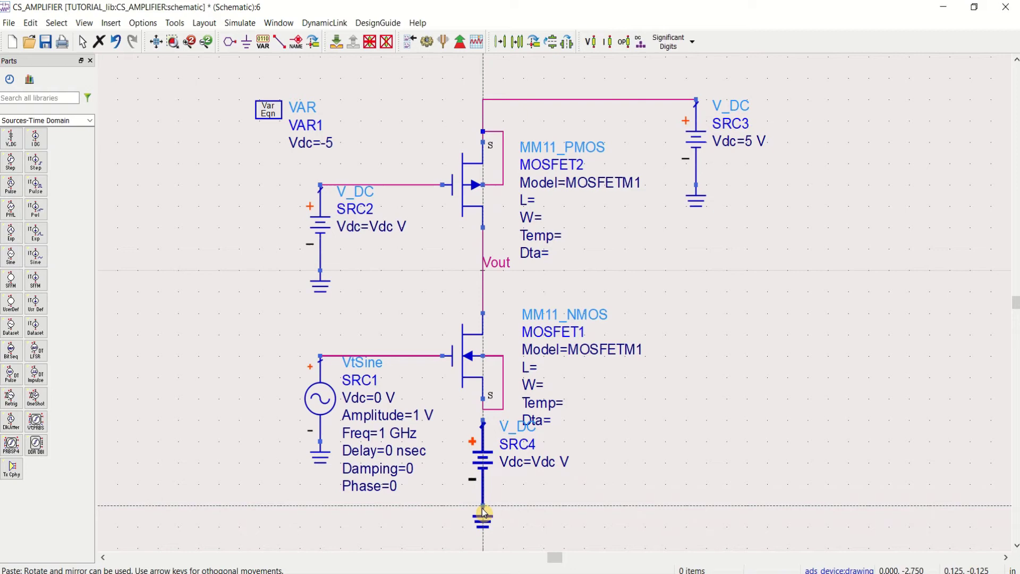
left_click(482, 508)
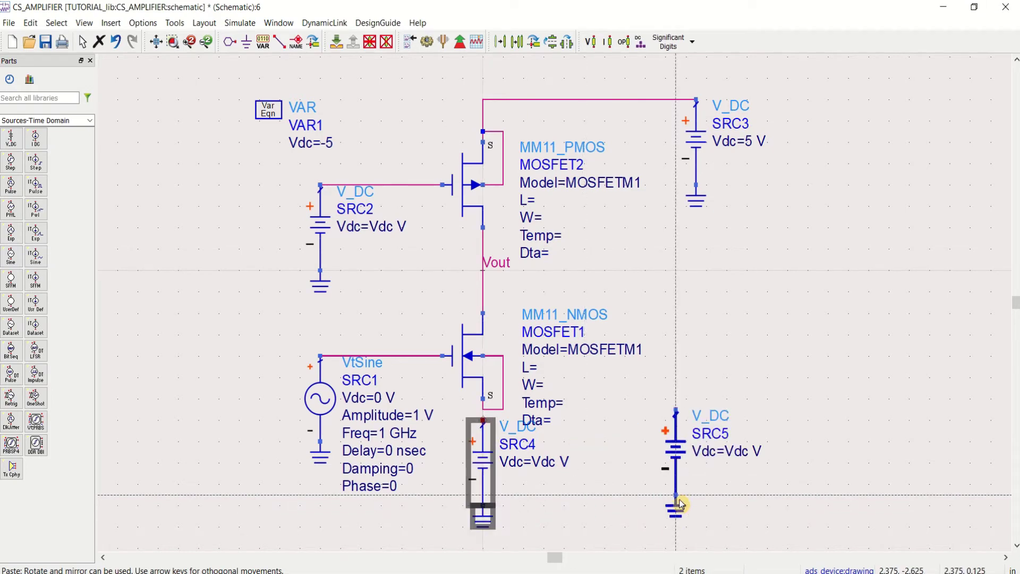
key("Escape")
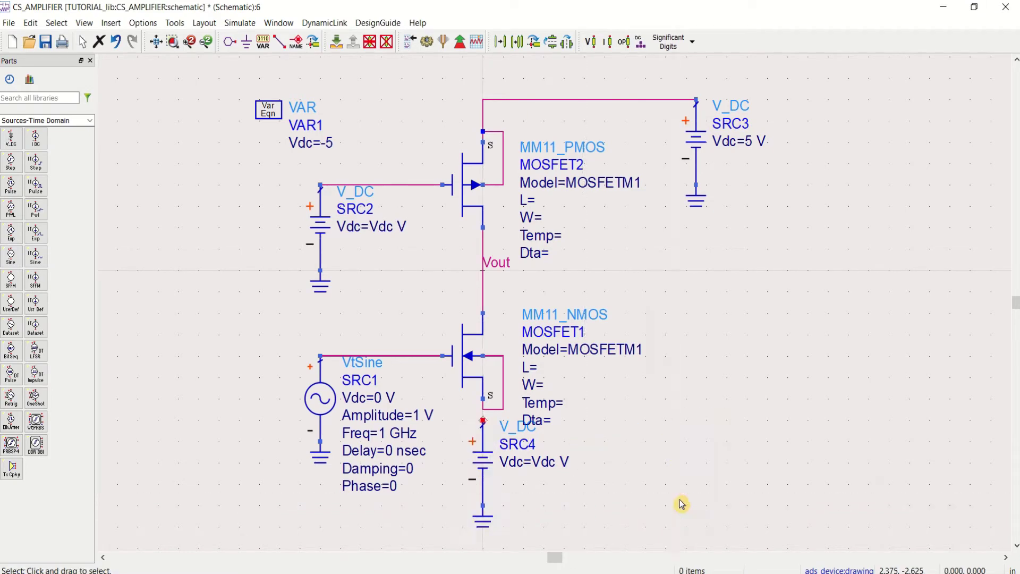
- Check SRC4's voltage value and VAR1's Vdc value, leaving both unchanged
double_click(544, 463)
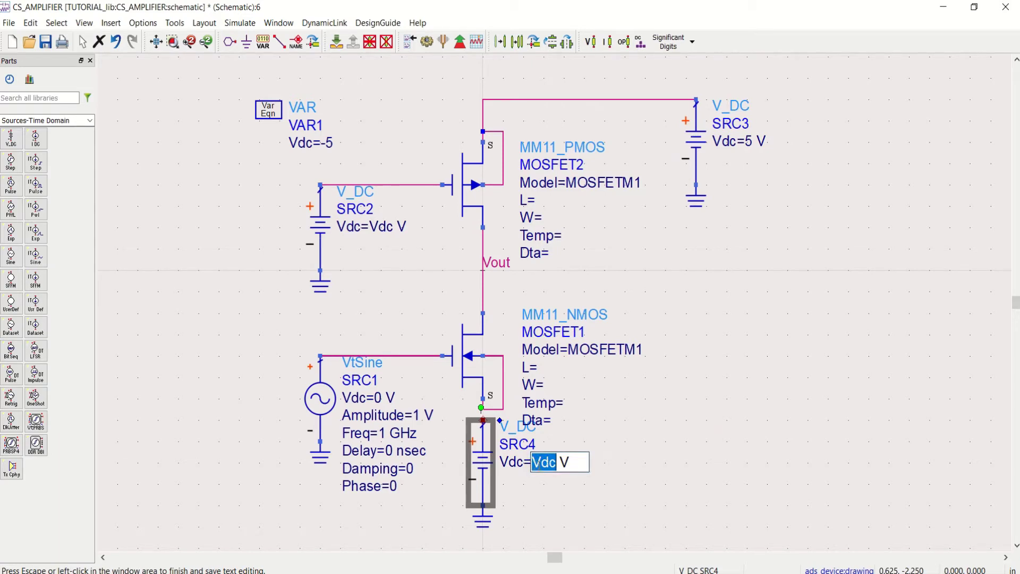
left_click(589, 449)
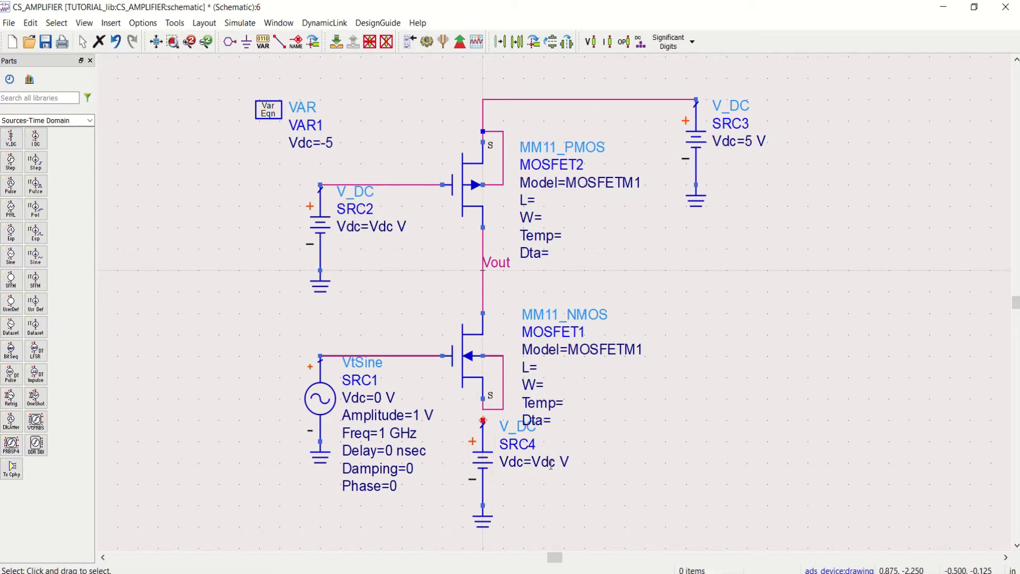
double_click(327, 144)
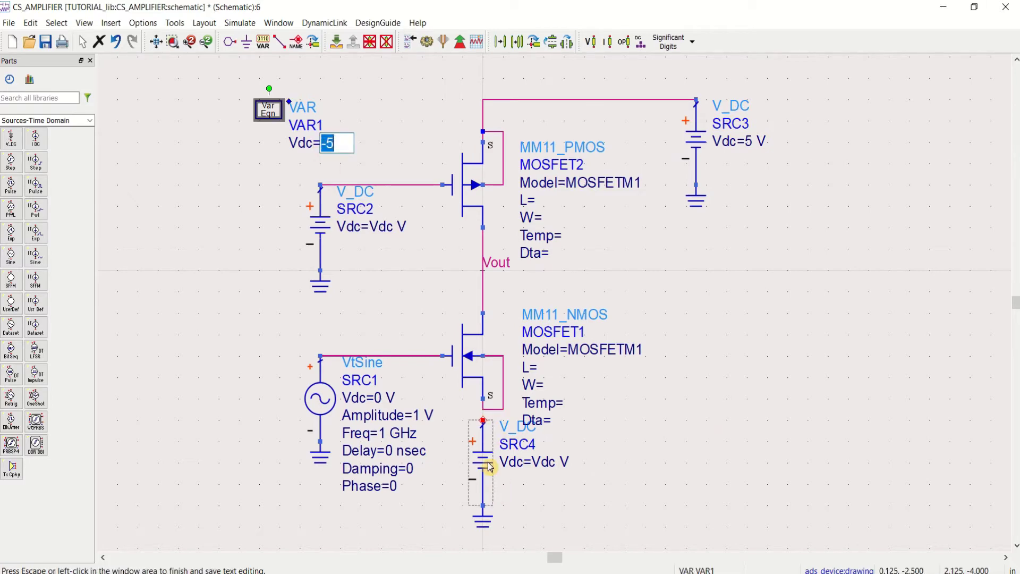
left_click(665, 413)
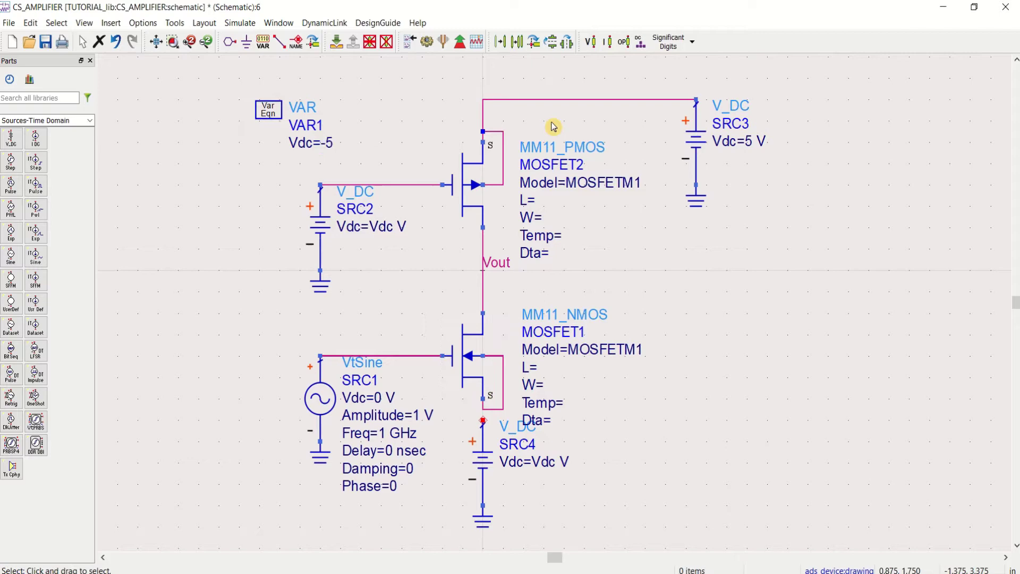
left_click(279, 42)
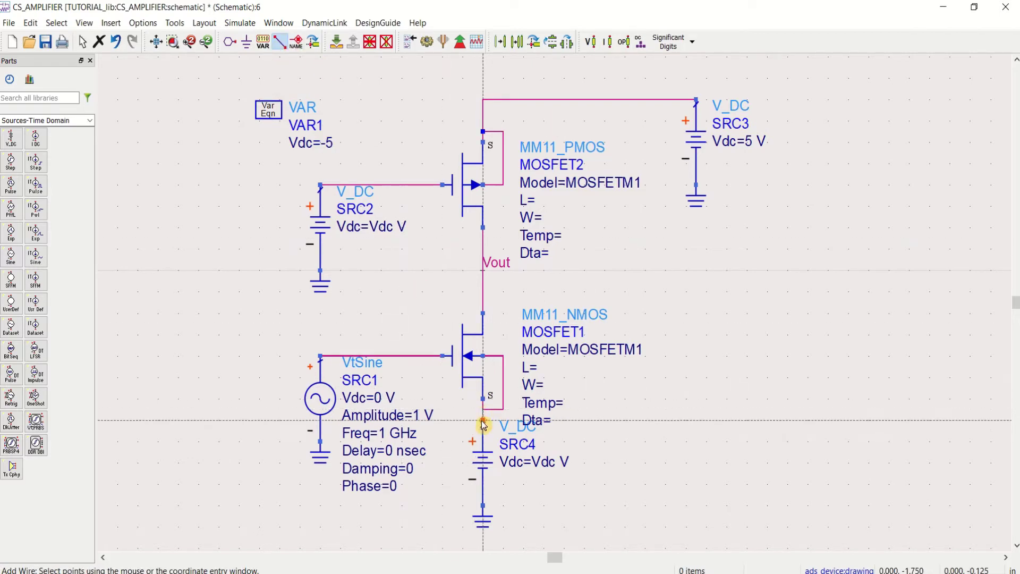
- Move VtSine down, and move SRC4 and its ground up onto the NMOS source
key("Escape")
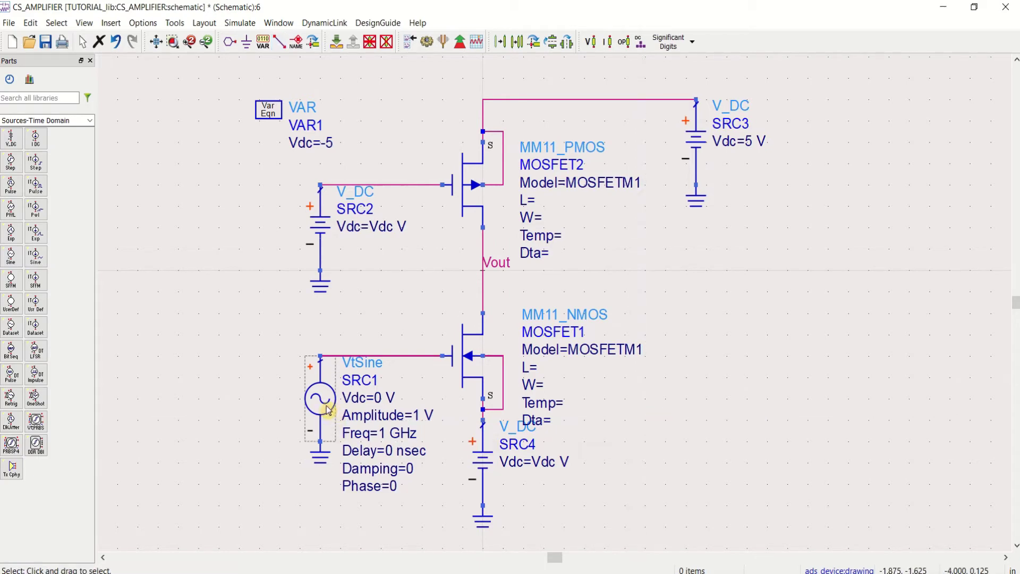
left_click_drag(320, 415, 317, 436)
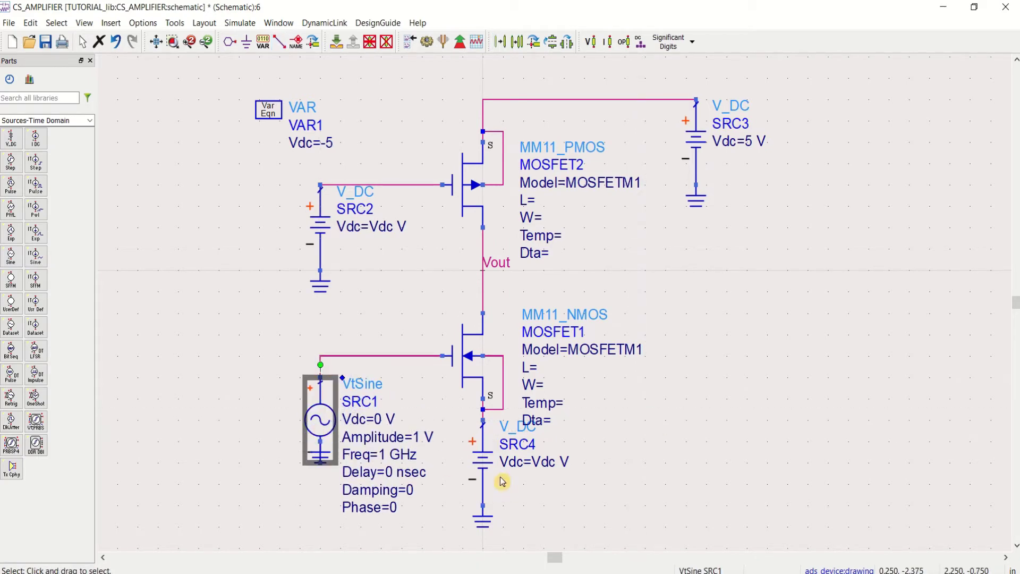
left_click_drag(487, 468, 486, 457)
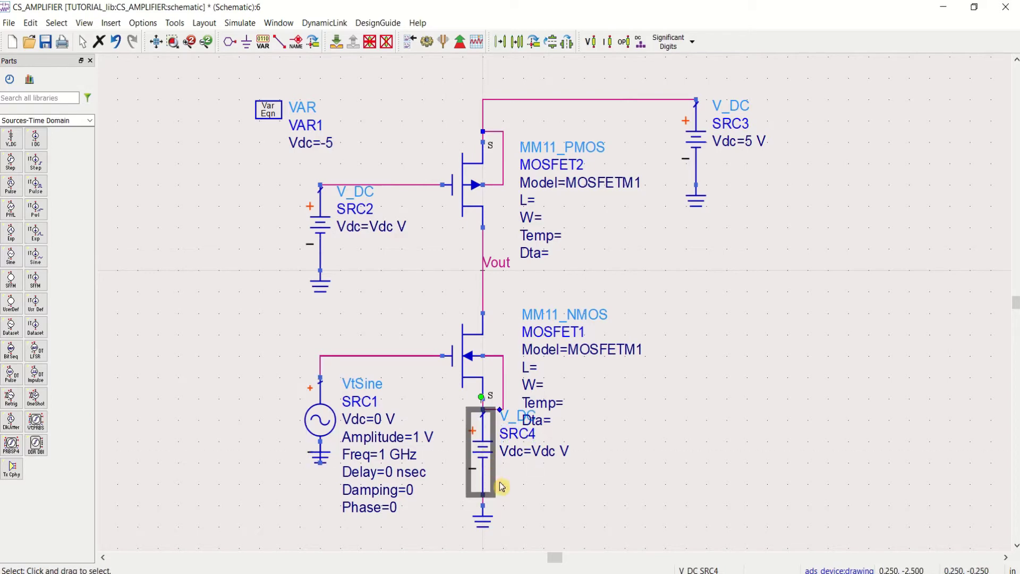
left_click(496, 513)
left_click_drag(484, 520, 483, 509)
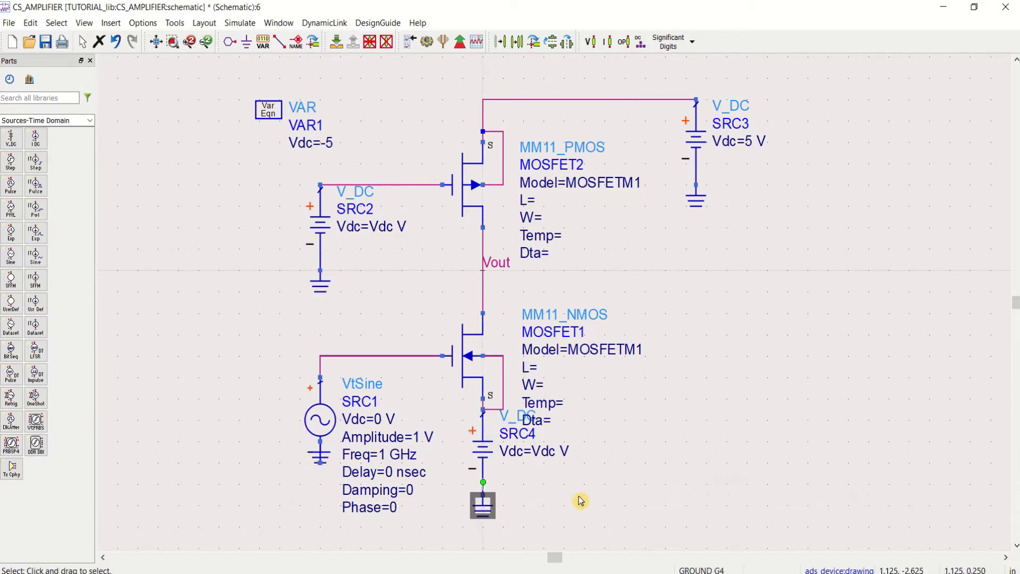
left_click(581, 501)
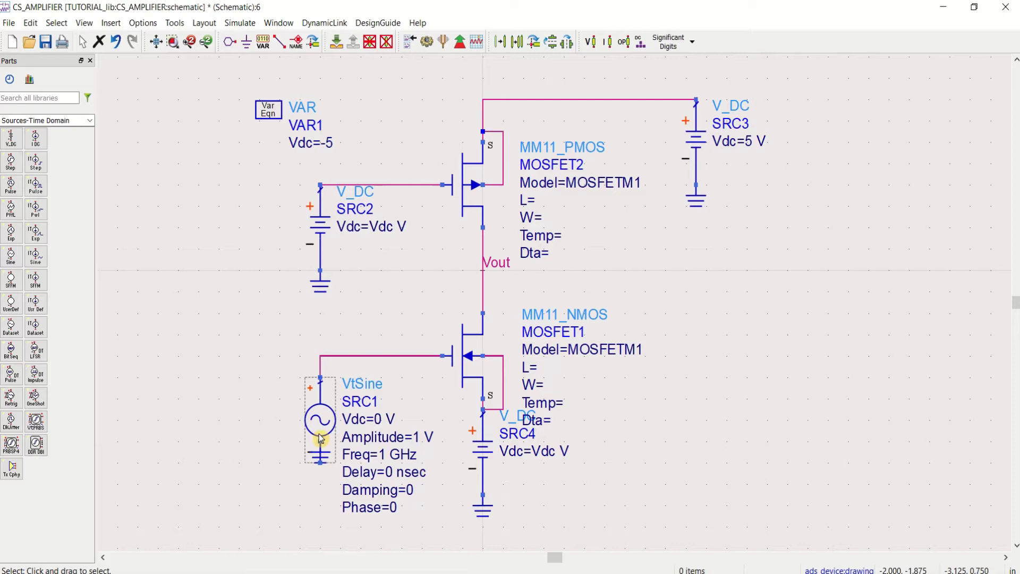
- Move the ground under VtSine further down to reconnect it to its wire
left_click_drag(319, 463, 320, 506)
left_click(284, 504)
left_click(568, 497)
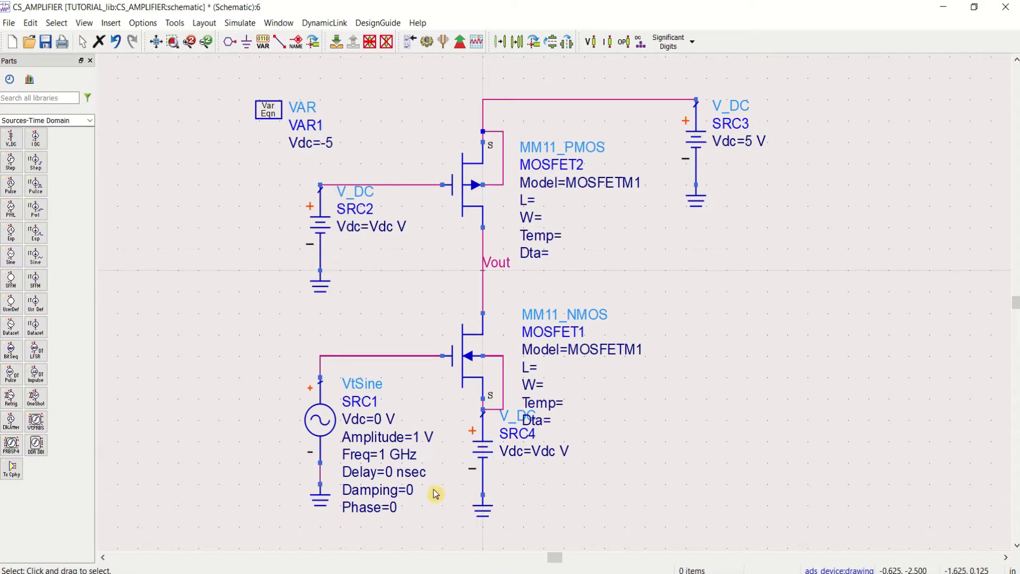
- Set VtSine to Amplitude=5 mV and Freq=1 kHz, then move the NMOS stage up under the PMOS
double_click(418, 440)
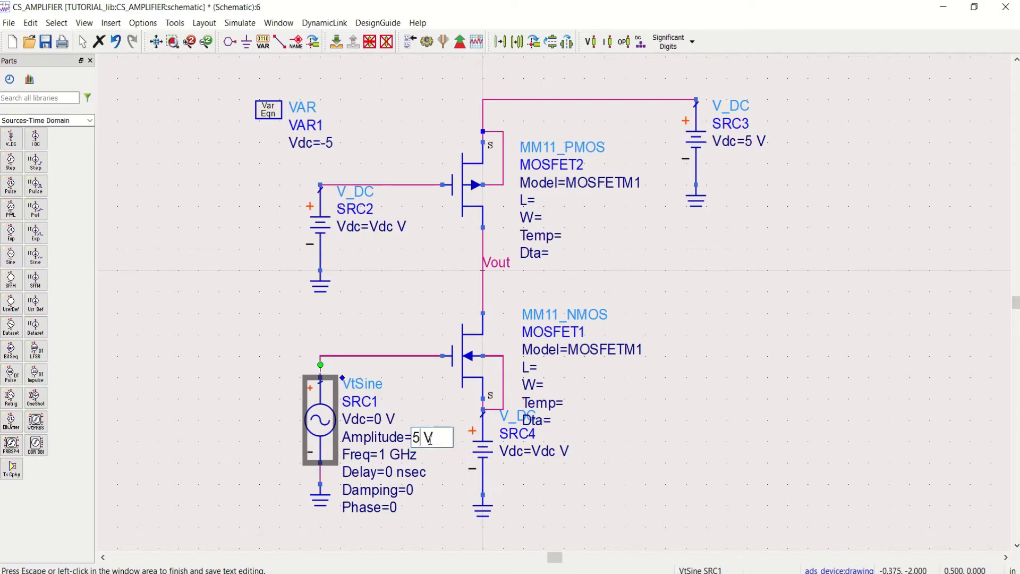
type("5 m")
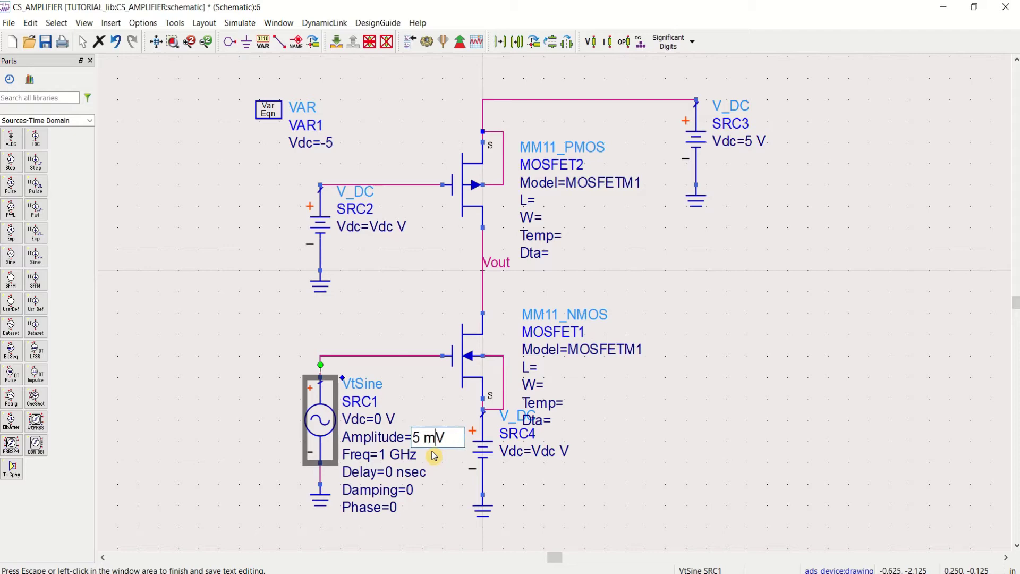
left_click(585, 505)
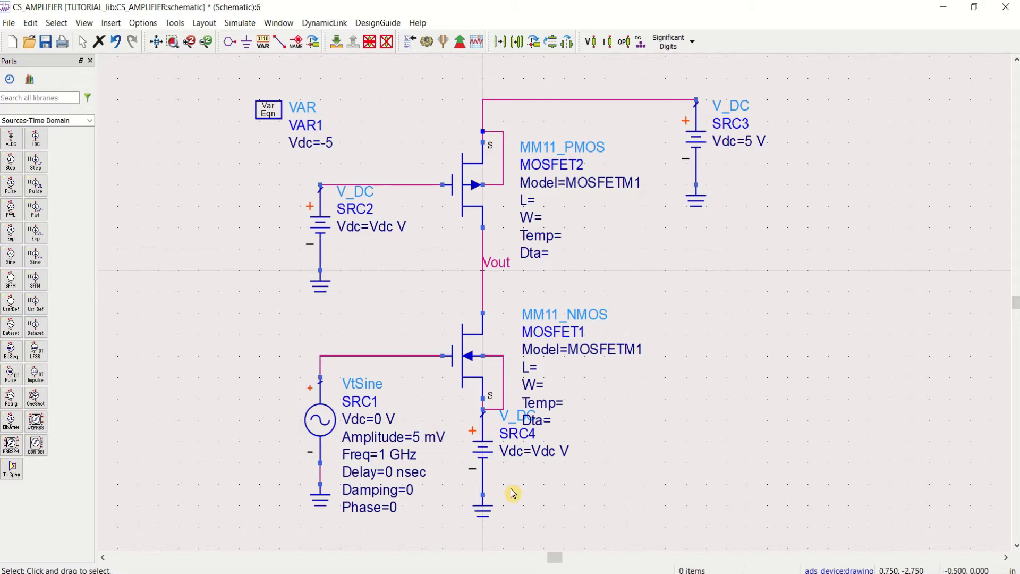
double_click(394, 454)
left_click(396, 454)
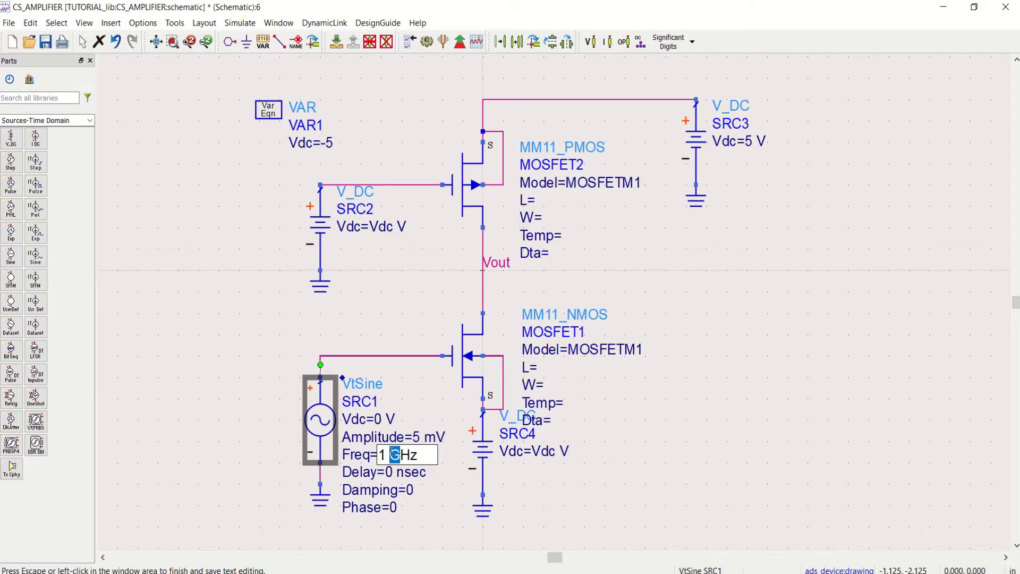
type("K")
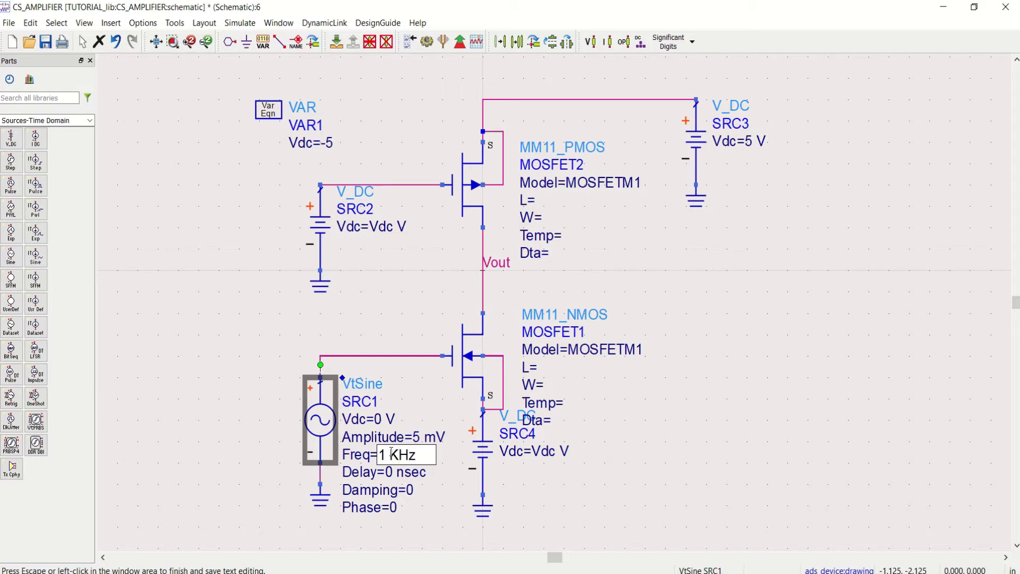
left_click(423, 513)
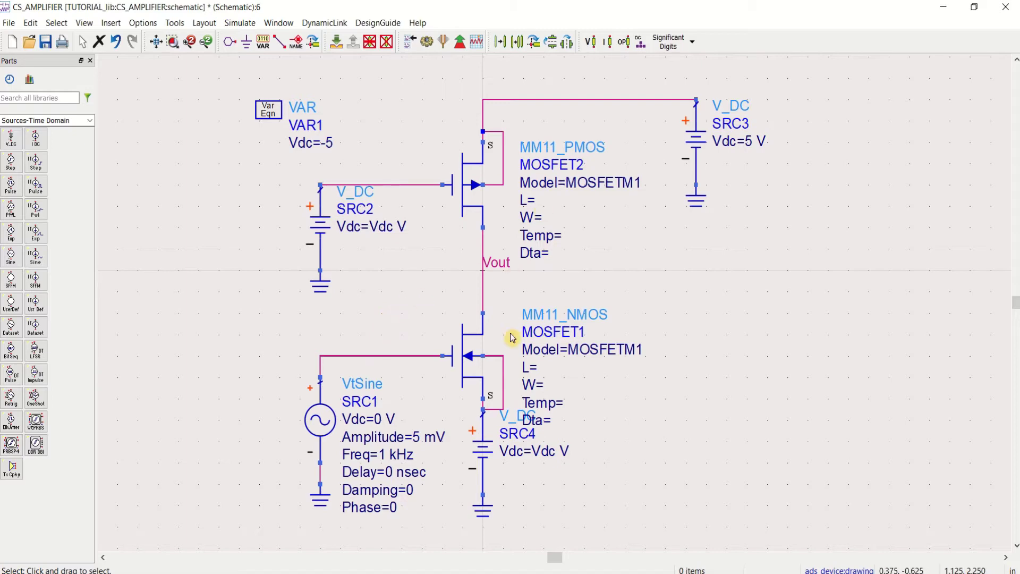
left_click_drag(666, 538, 246, 306)
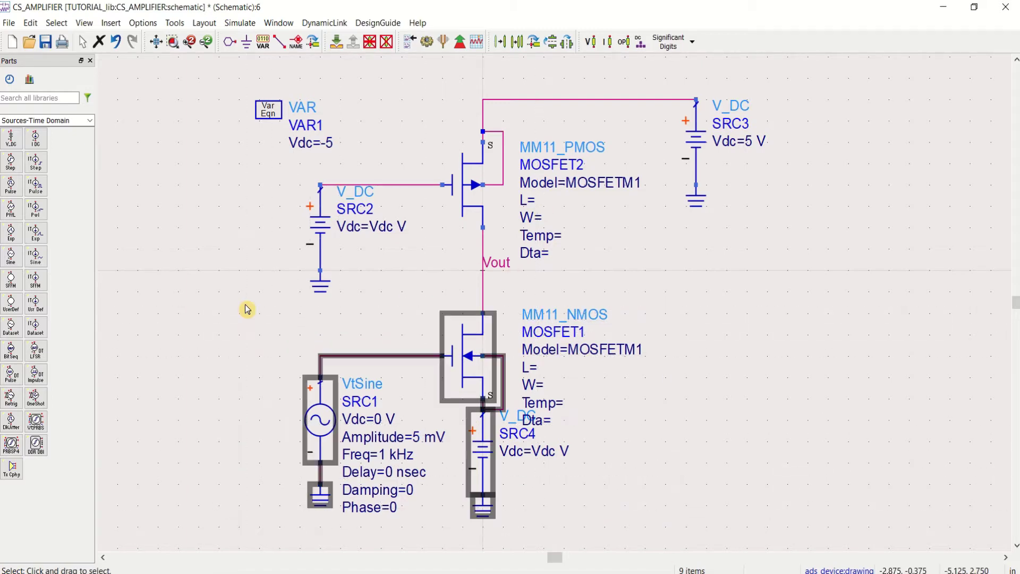
left_click(465, 345)
- Nudge the Vout label slightly down and fit the whole schematic in view
left_click(672, 423)
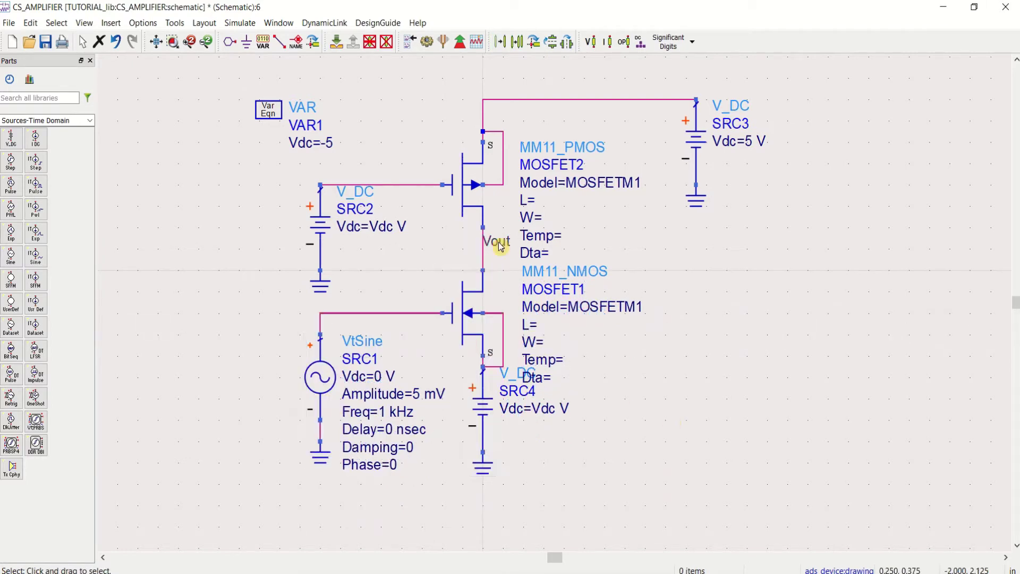
left_click_drag(496, 246, 499, 254)
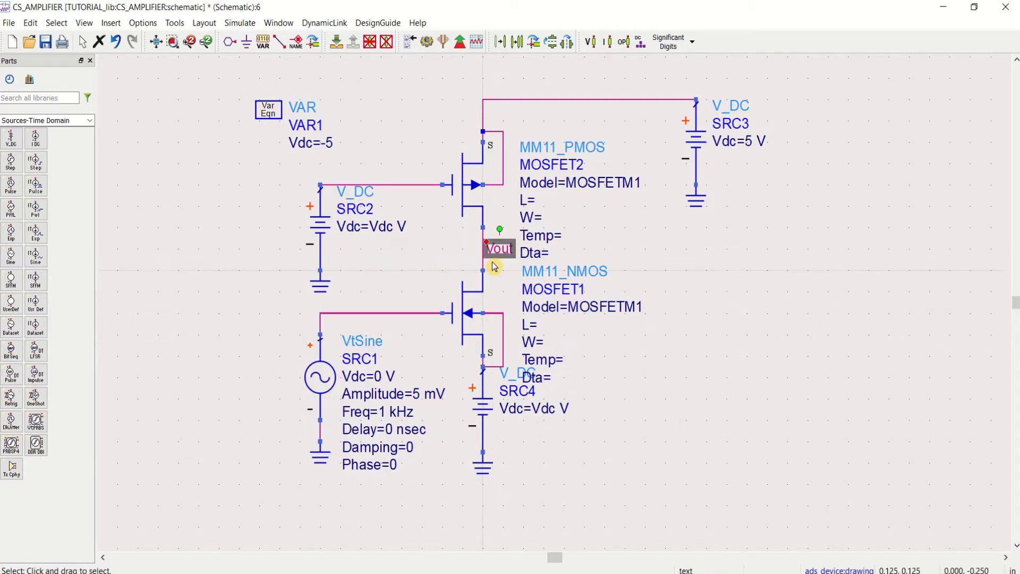
left_click(718, 364)
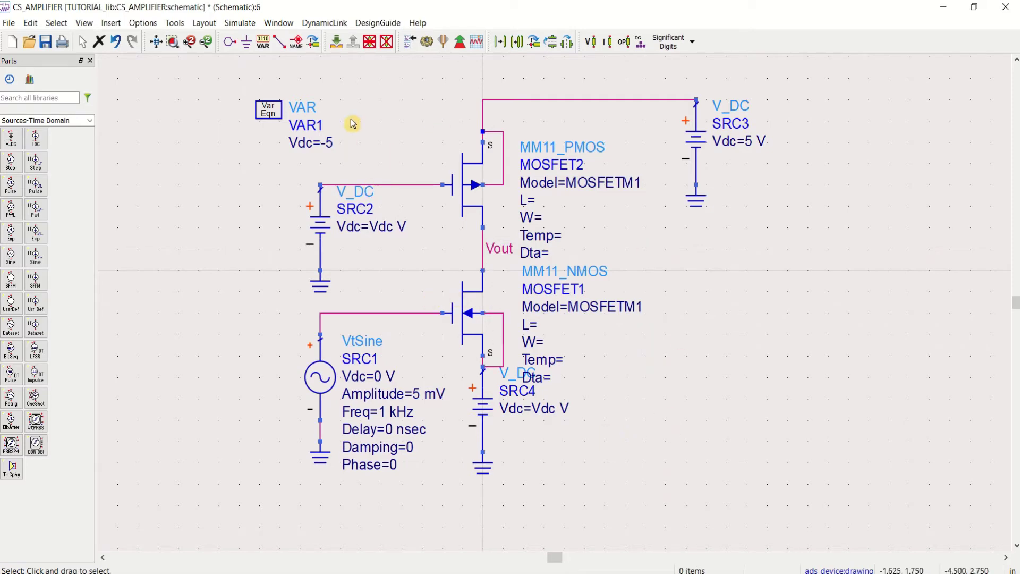
left_click(155, 42)
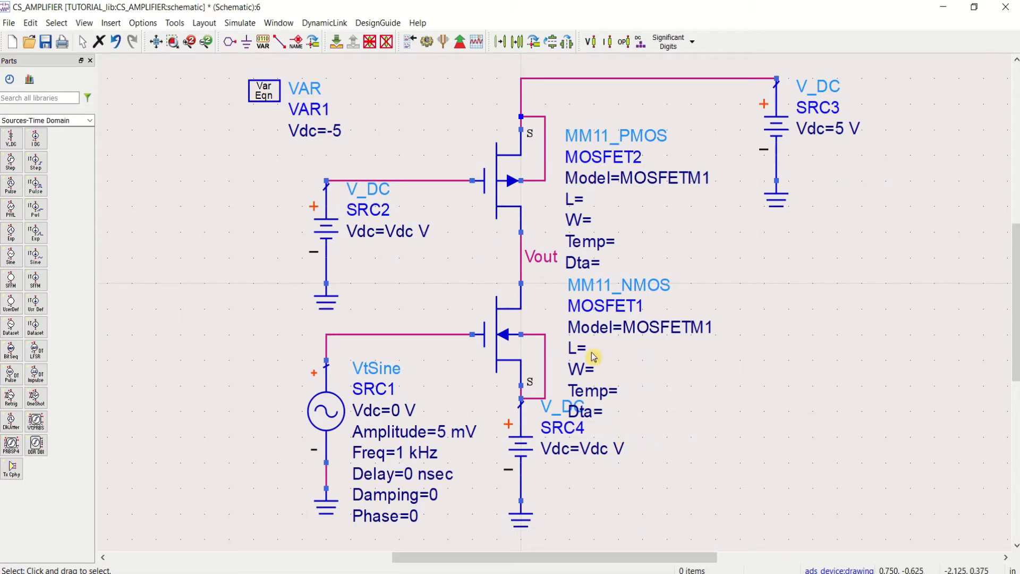
left_click(497, 328)
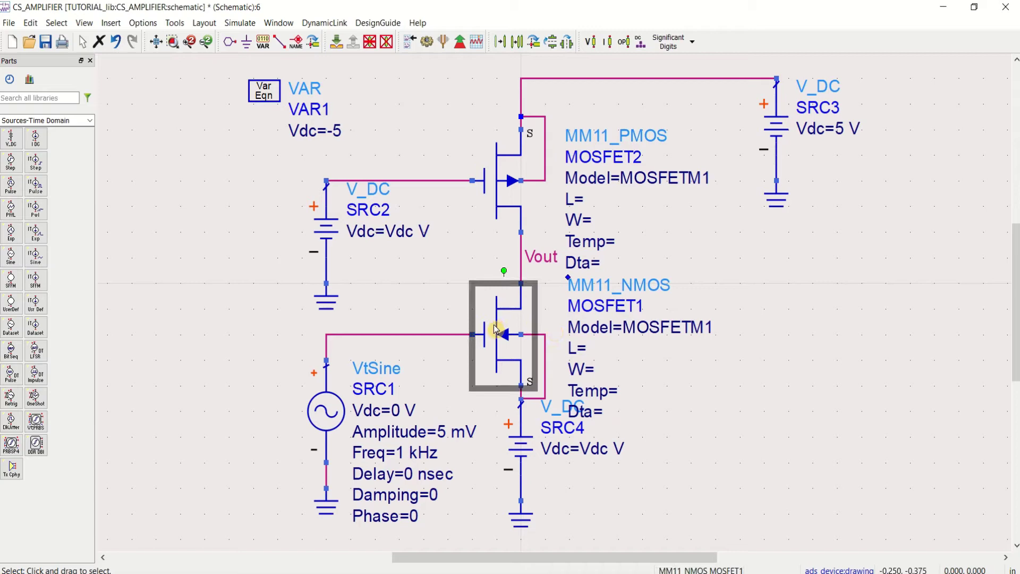
left_click(504, 186)
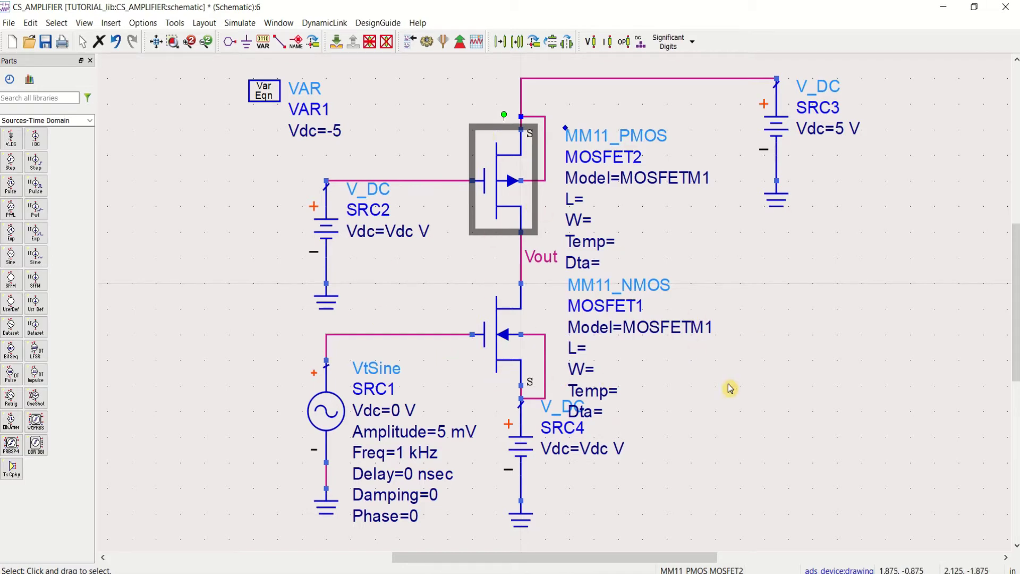
left_click(239, 213)
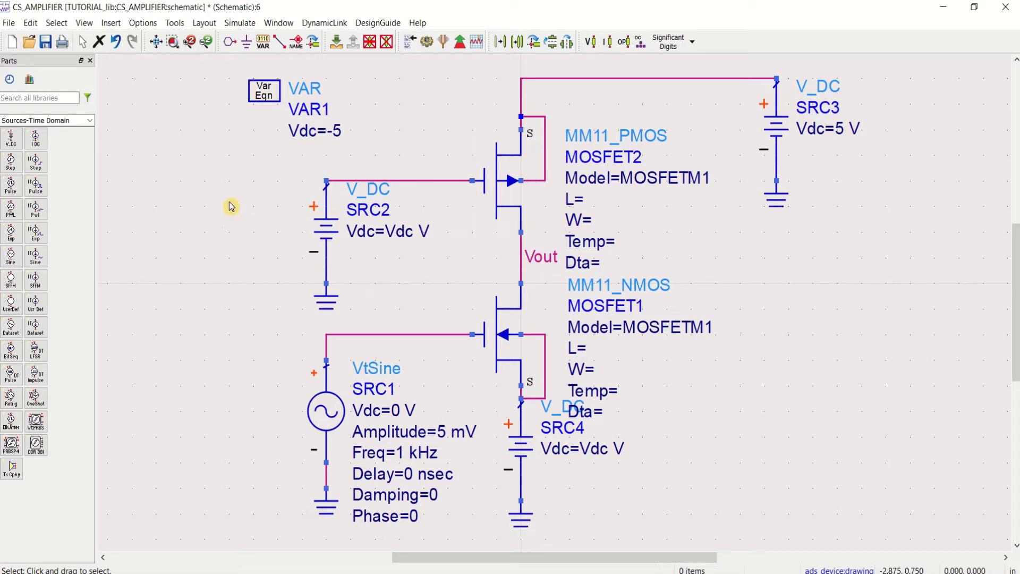
- Place a NetlistInclude component from a 'netlist' parts search, right of the amplifier
left_click(47, 98)
type("net")
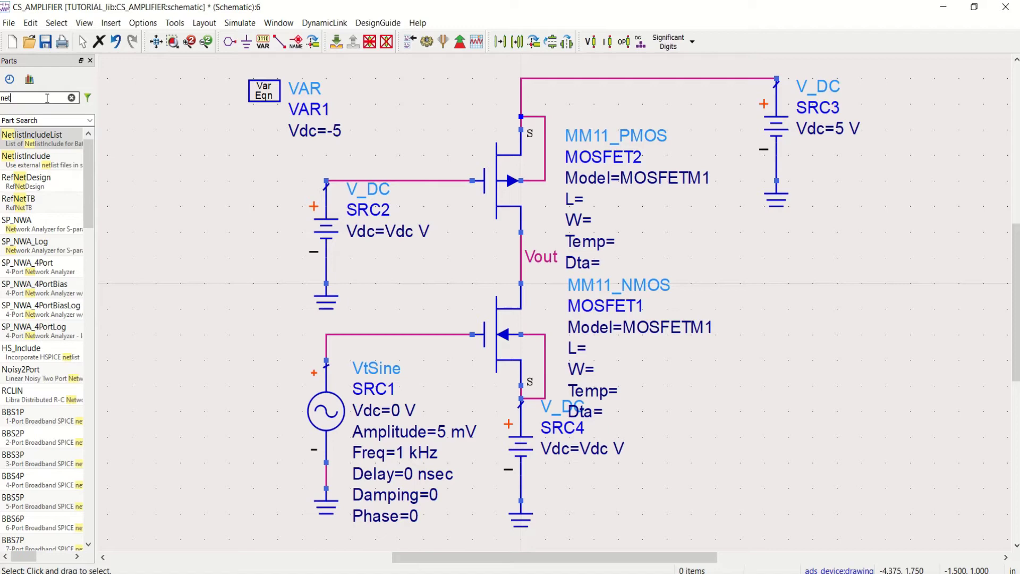
type("list")
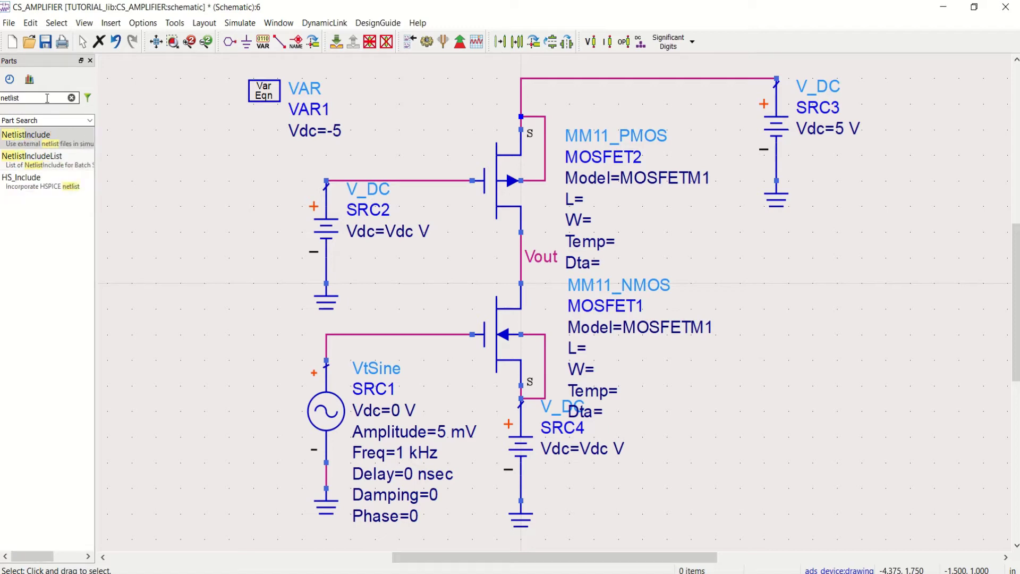
left_click(47, 139)
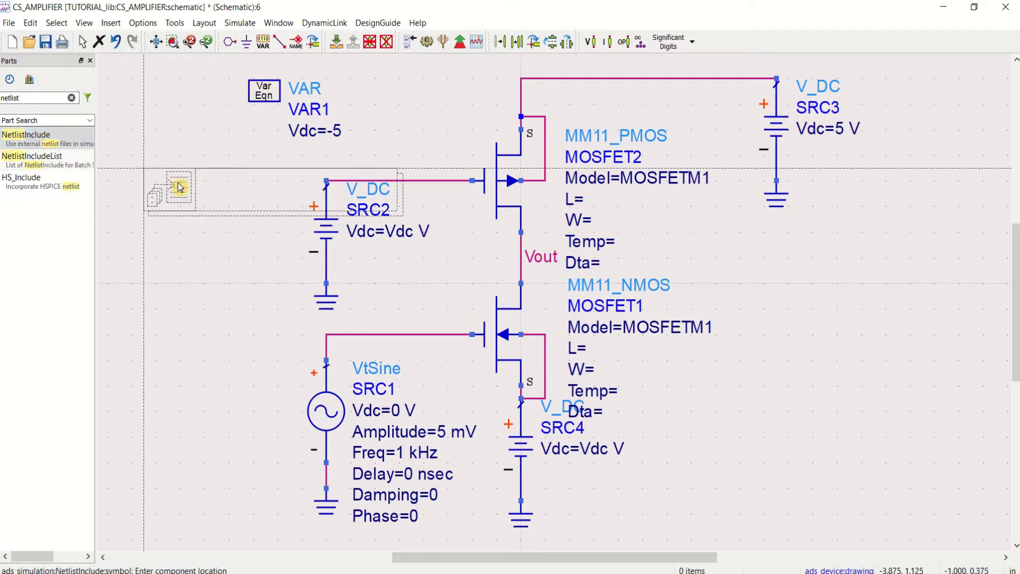
left_click(688, 378)
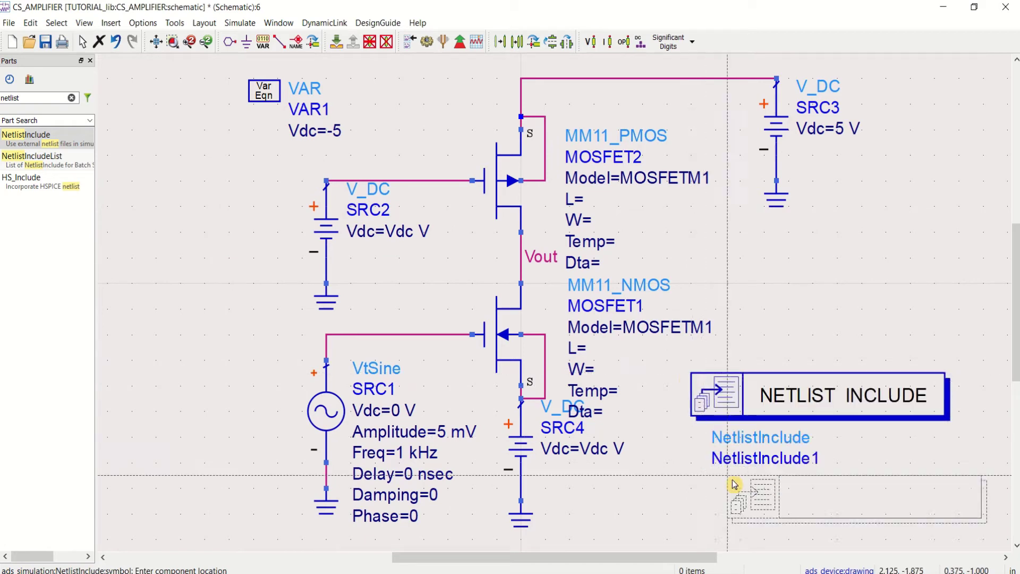
key("Escape")
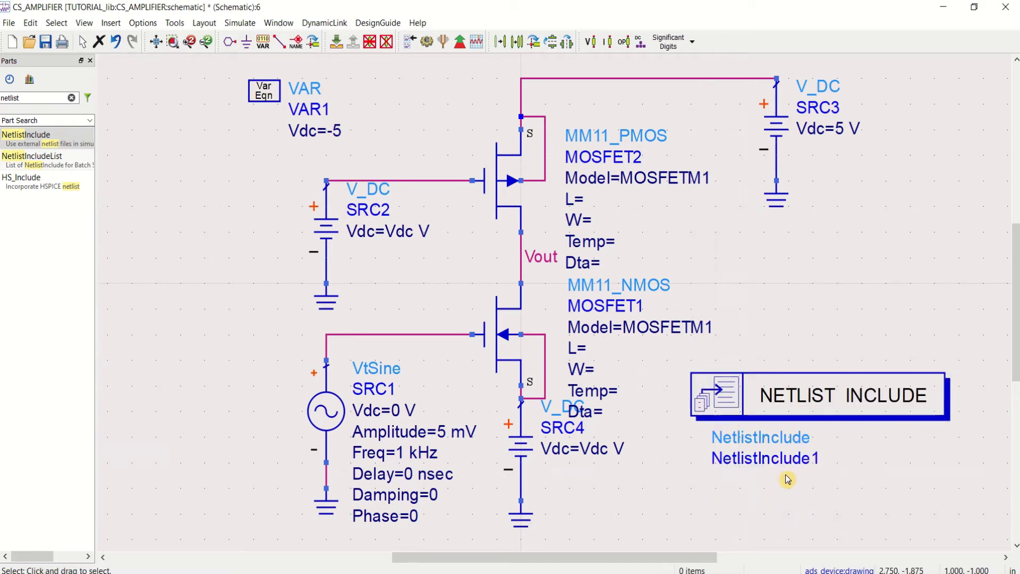
scroll(788, 480, "down", 1)
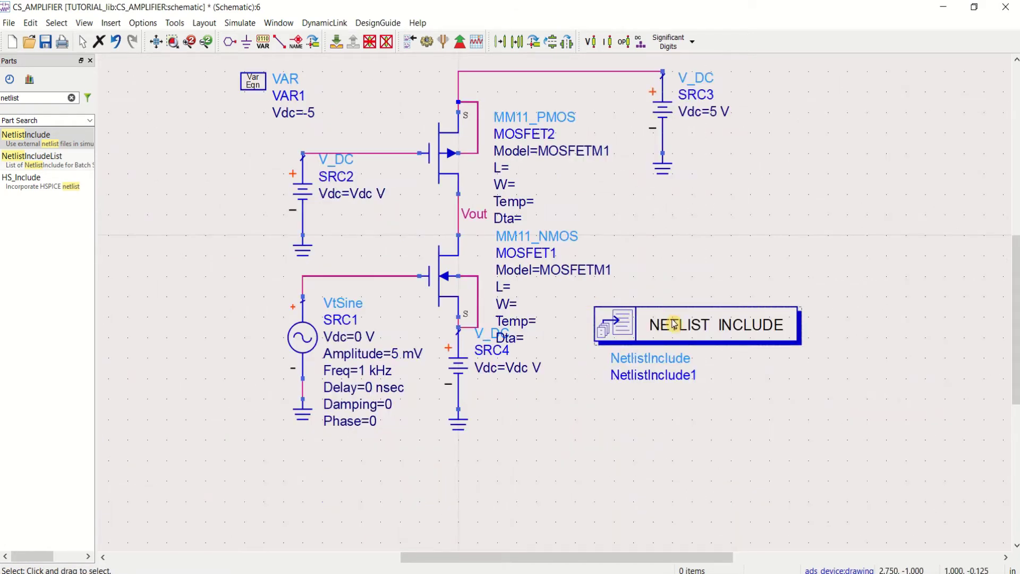
left_click_drag(683, 330, 701, 372)
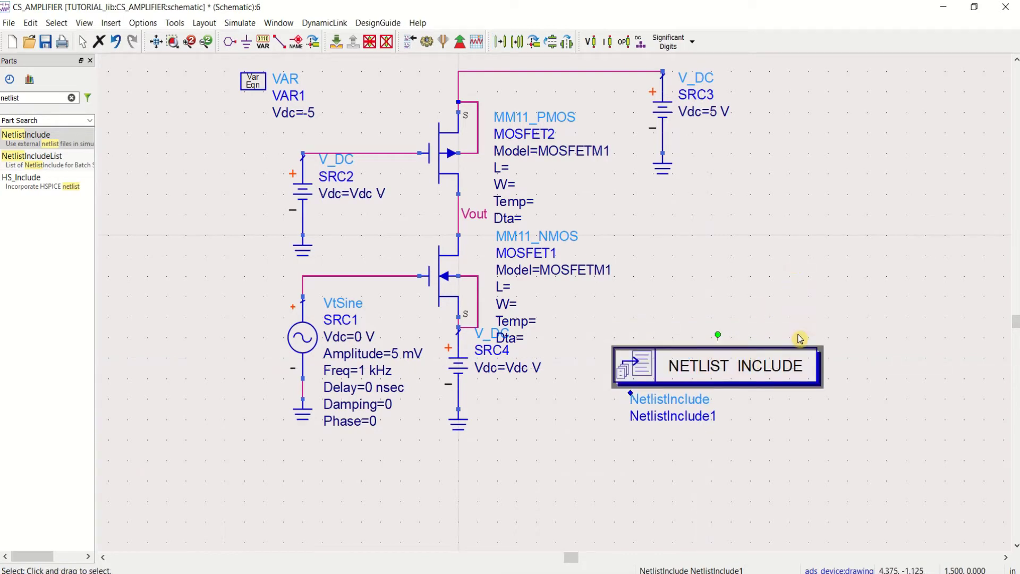
- Set NetlistInclude1's IncludeFiles to ibm_013um_model.txt from the Desktop and apply it
double_click(725, 373)
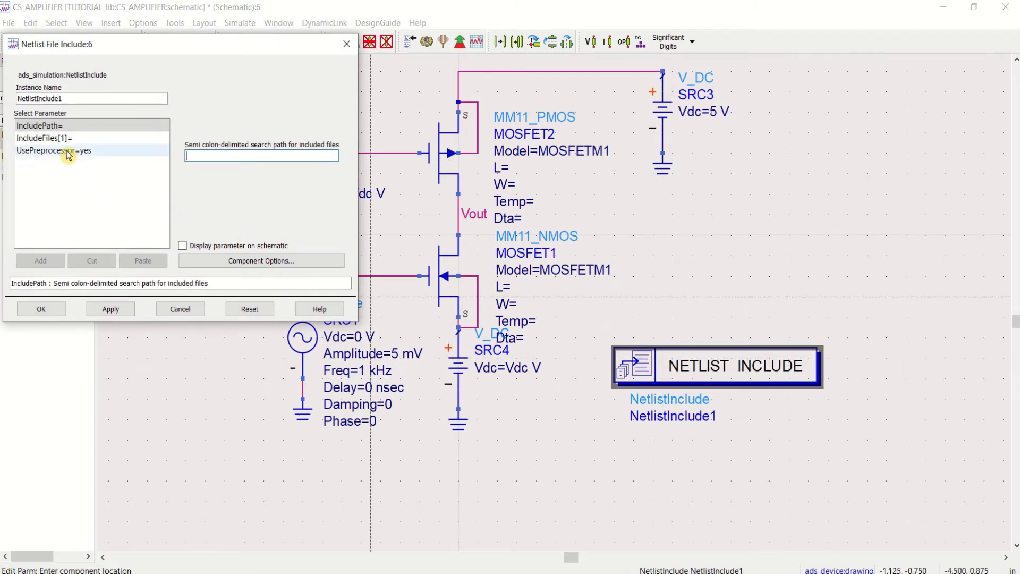
left_click(48, 139)
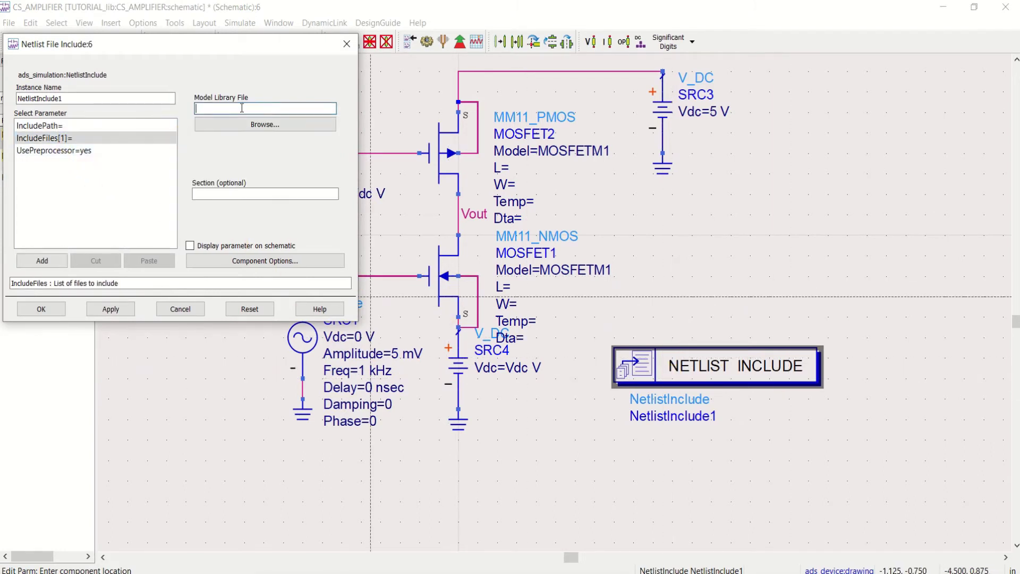
left_click(276, 132)
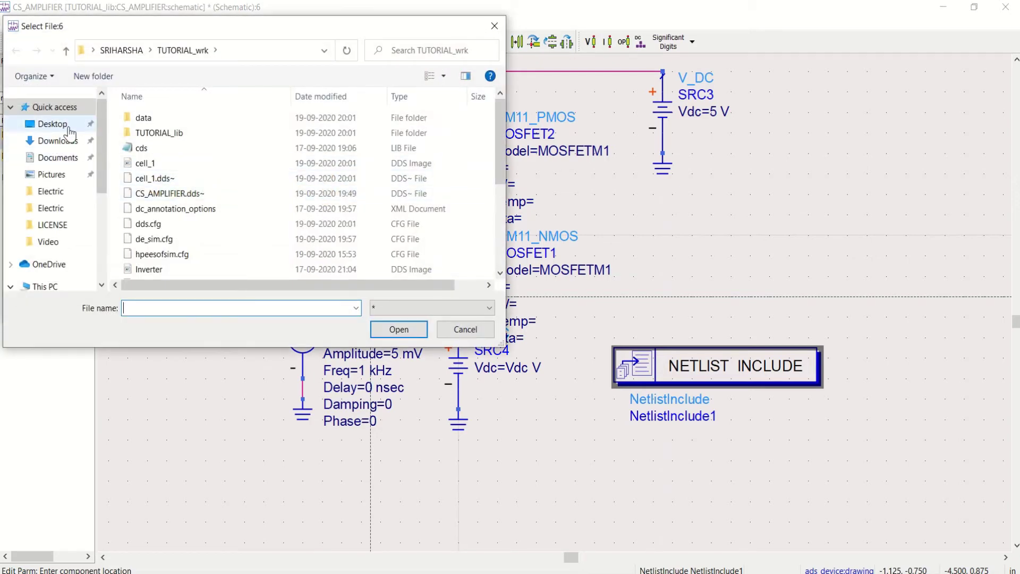
left_click(53, 123)
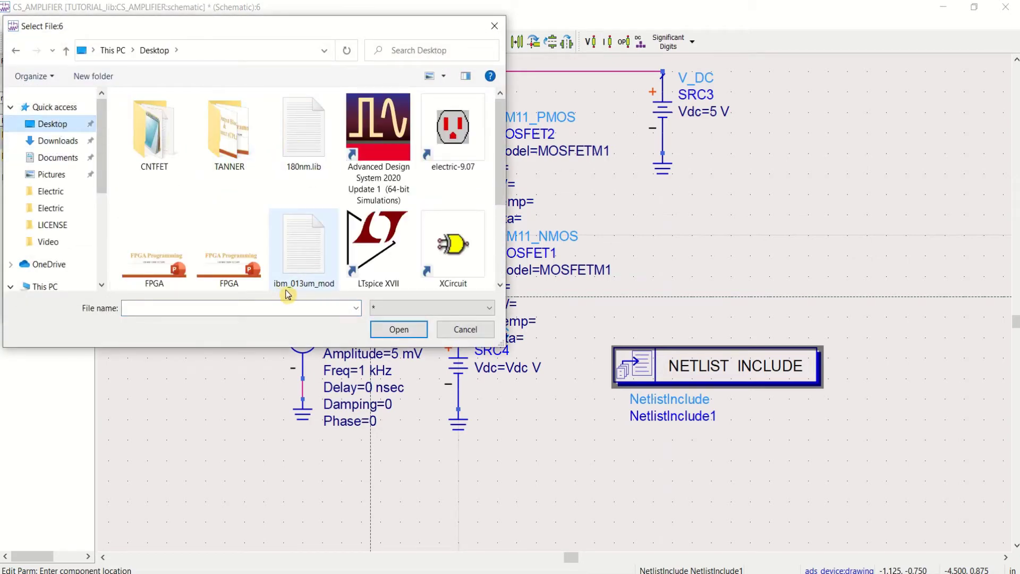
left_click(312, 259)
left_click(399, 330)
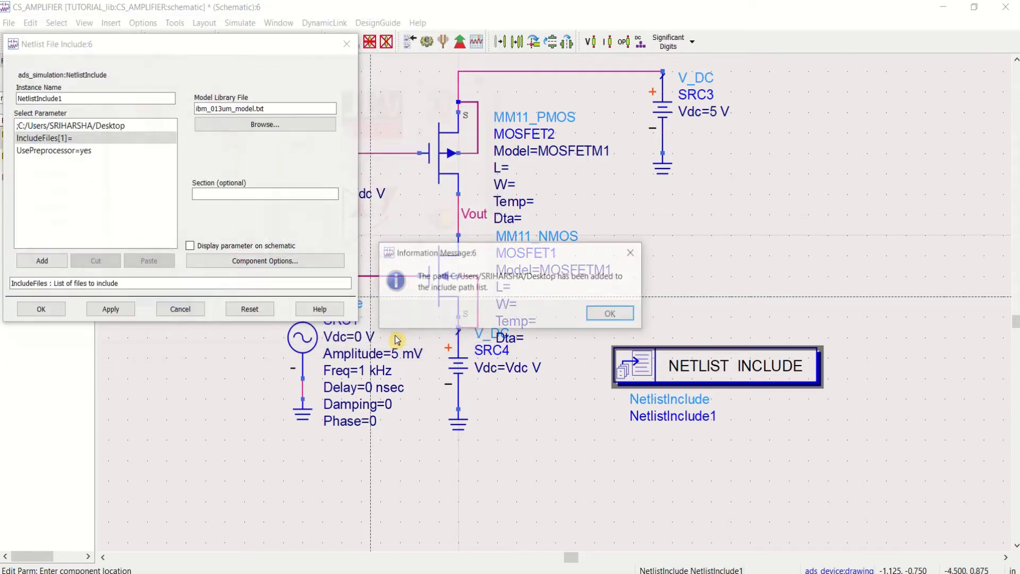
left_click(613, 315)
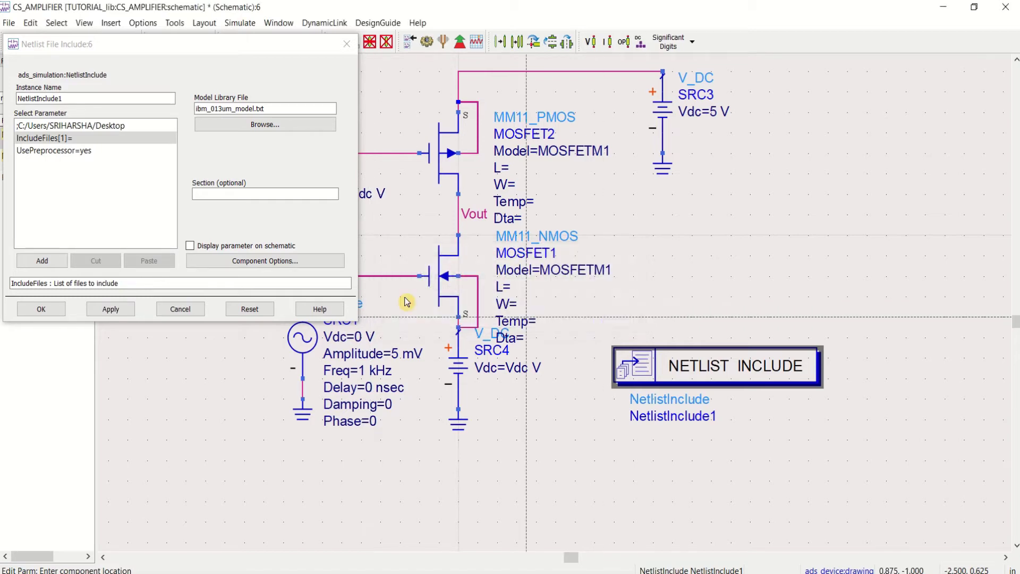
left_click(109, 310)
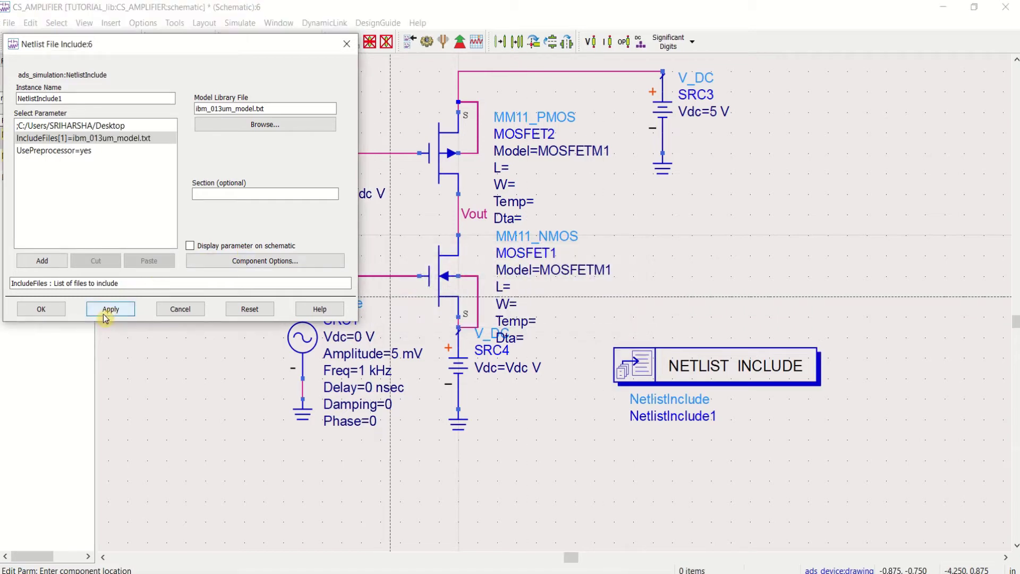
left_click(38, 309)
mouse_move(703, 366)
left_mouse_down()
mouse_move(693, 374)
mouse_move(703, 374)
left_mouse_up()
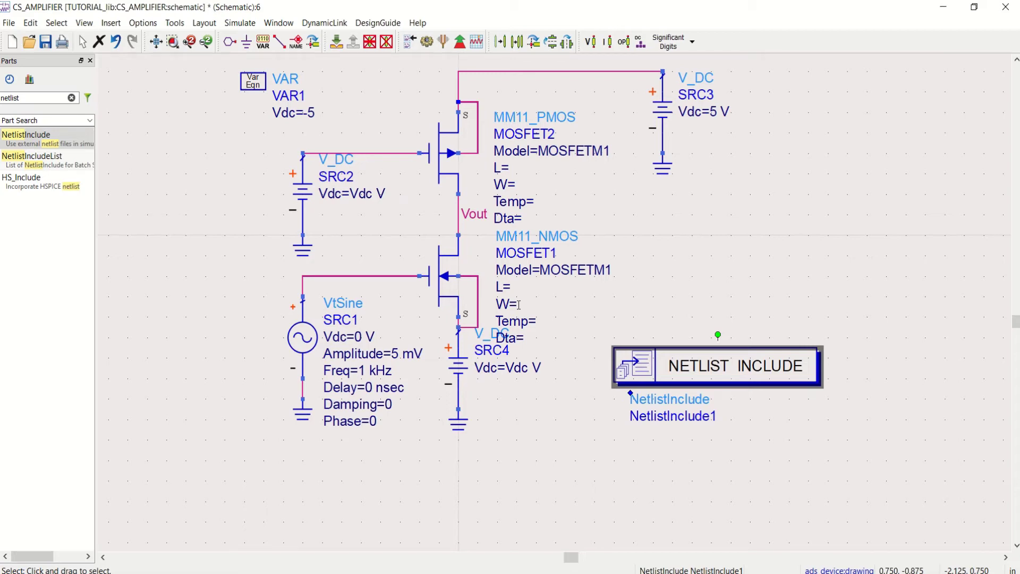
- Size PMOS MOSFET2 with L=0.13 um and W=Wp*0.13um
left_click(507, 168)
type("0")
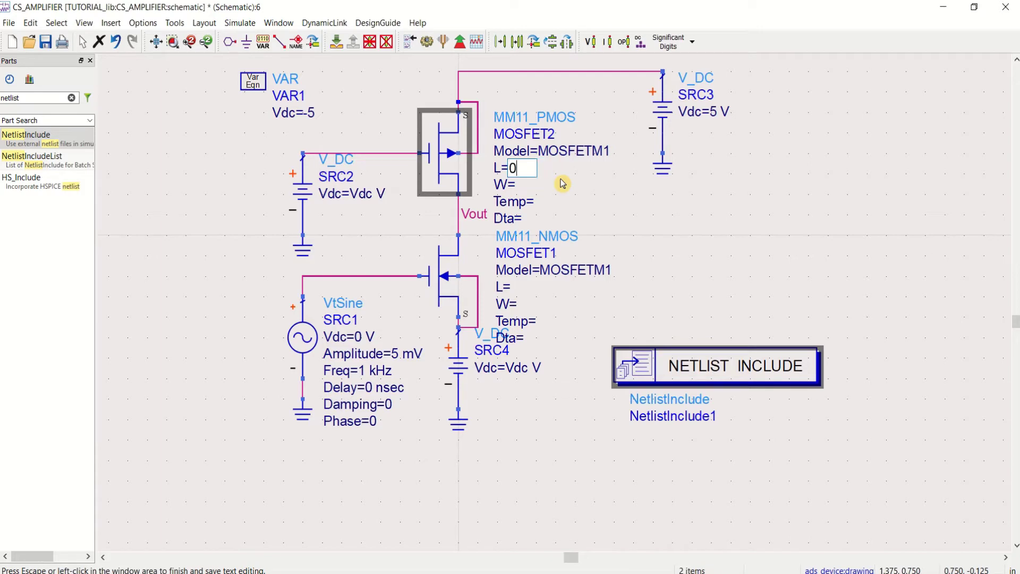
type(".13 um")
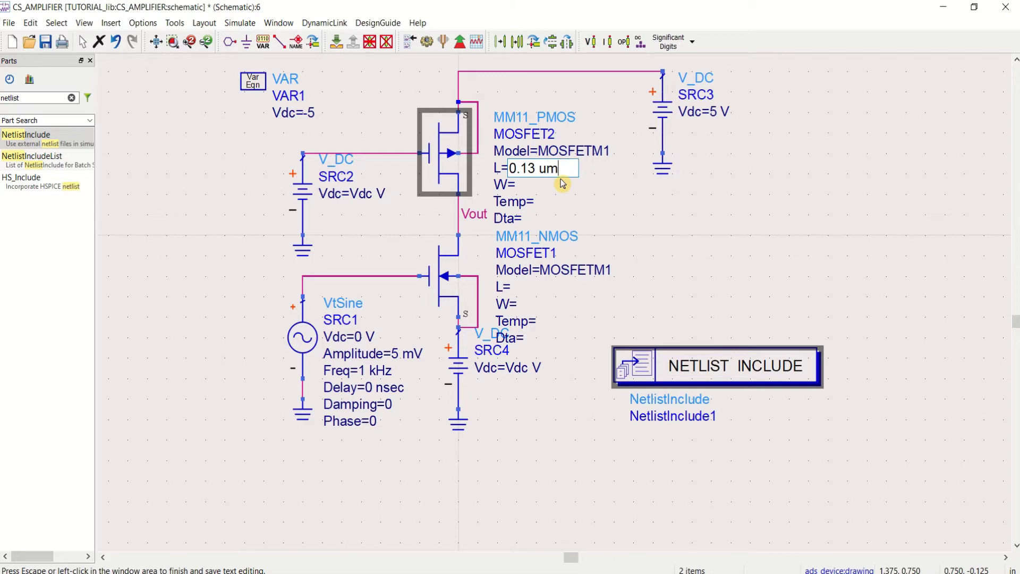
left_click(574, 188)
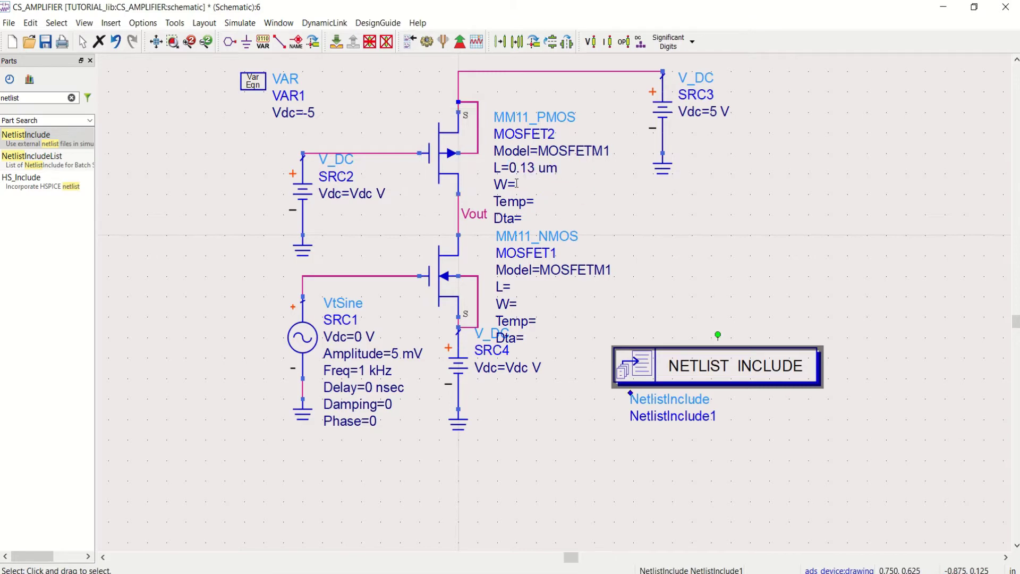
left_click(566, 193)
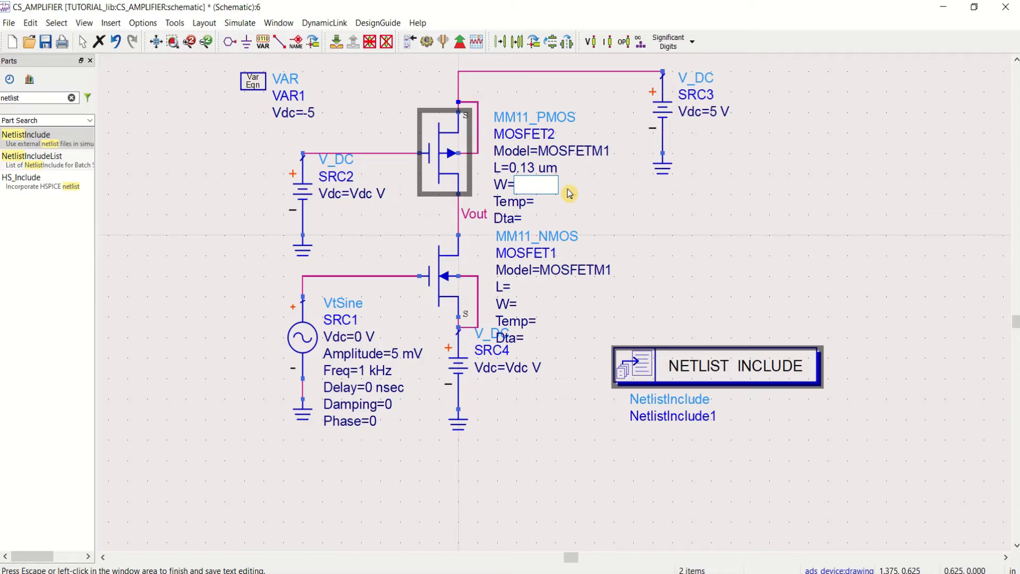
type("Wp")
type("*0.1")
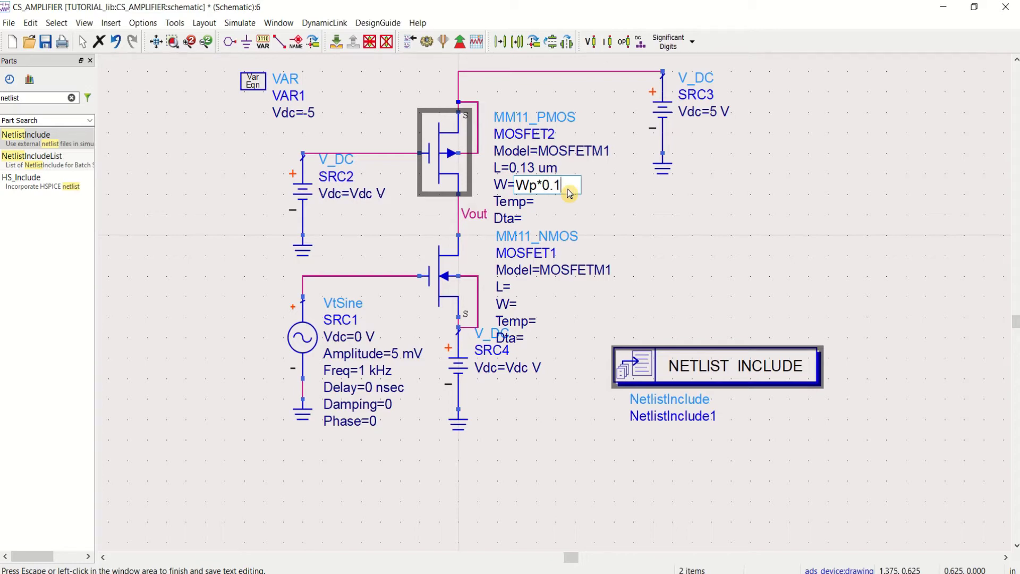
type("3um")
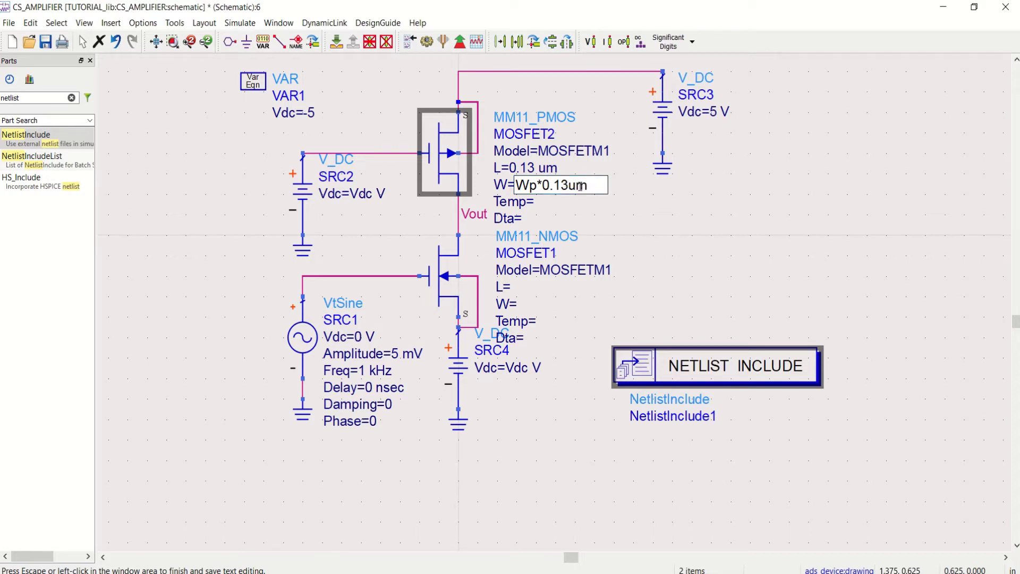
left_click_drag(581, 186, 516, 182)
key("ctrl+c")
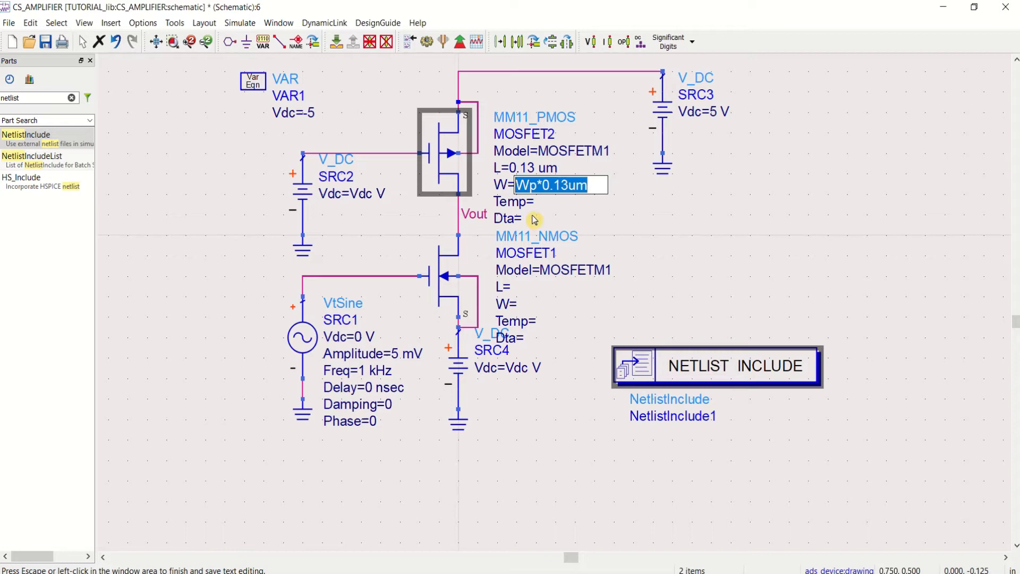
left_click(603, 331)
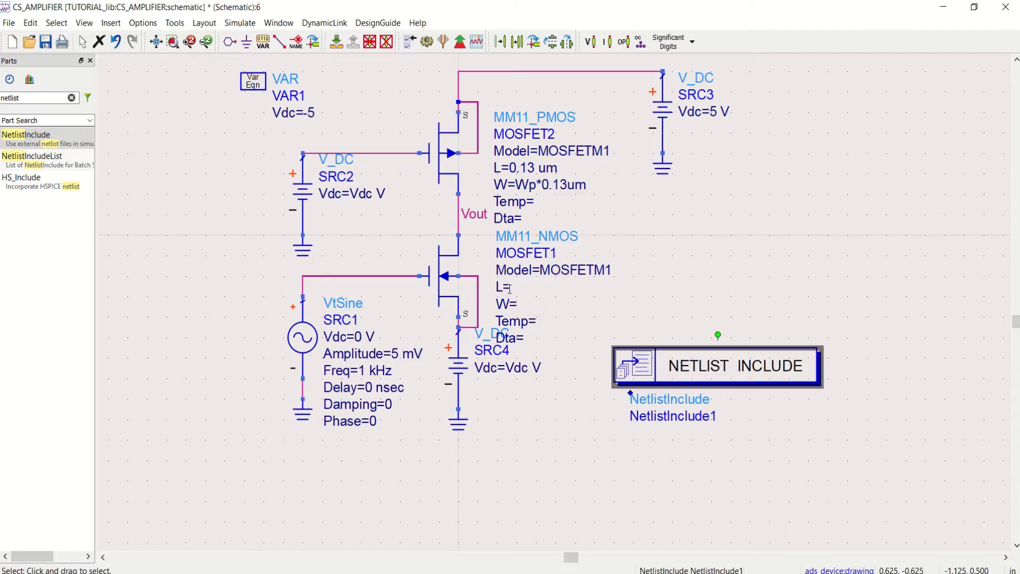
left_click(534, 291)
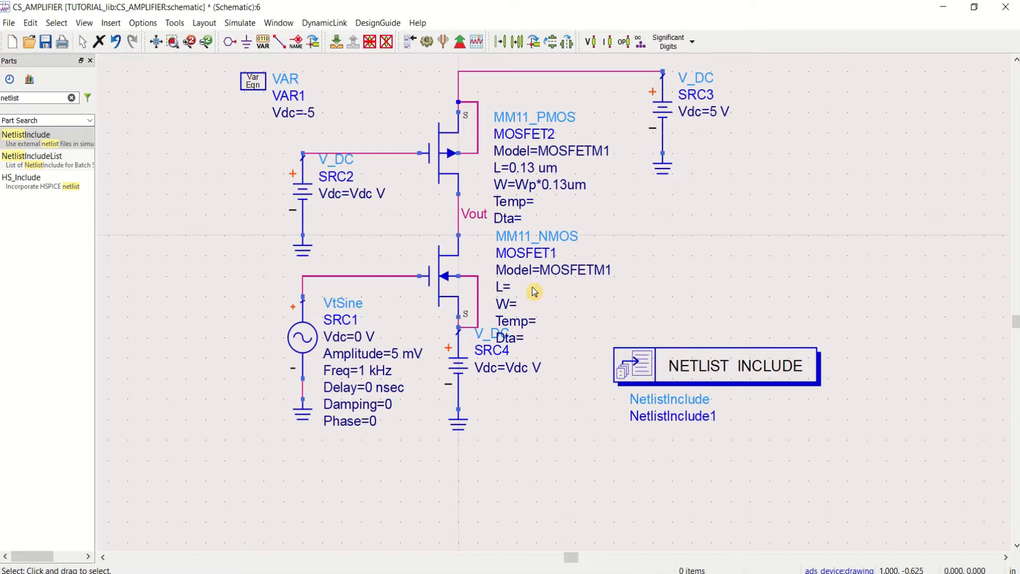
- Set NMOS MOSFET1's length L to 0.13 um
left_click(527, 285)
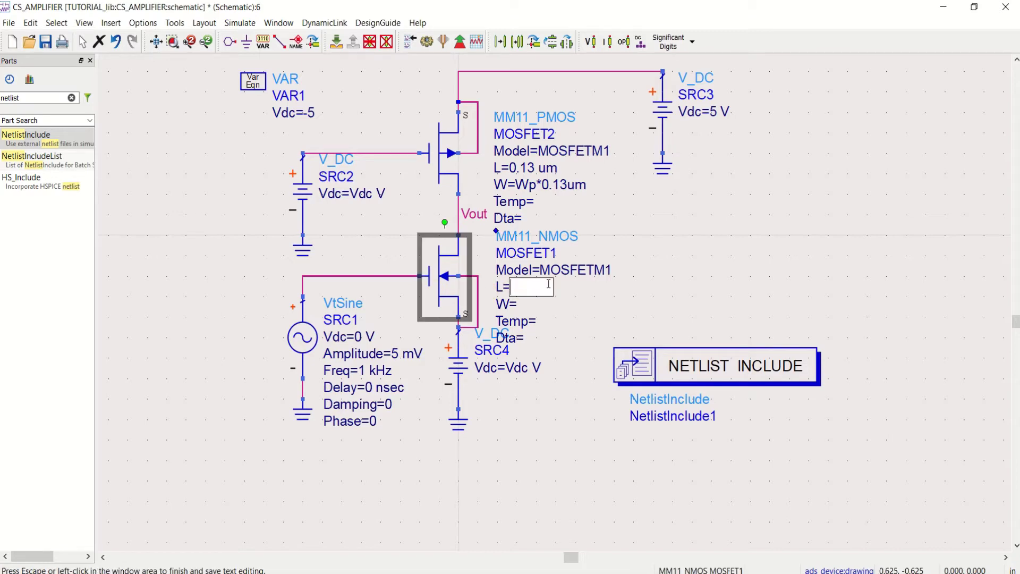
key("ctrl+v")
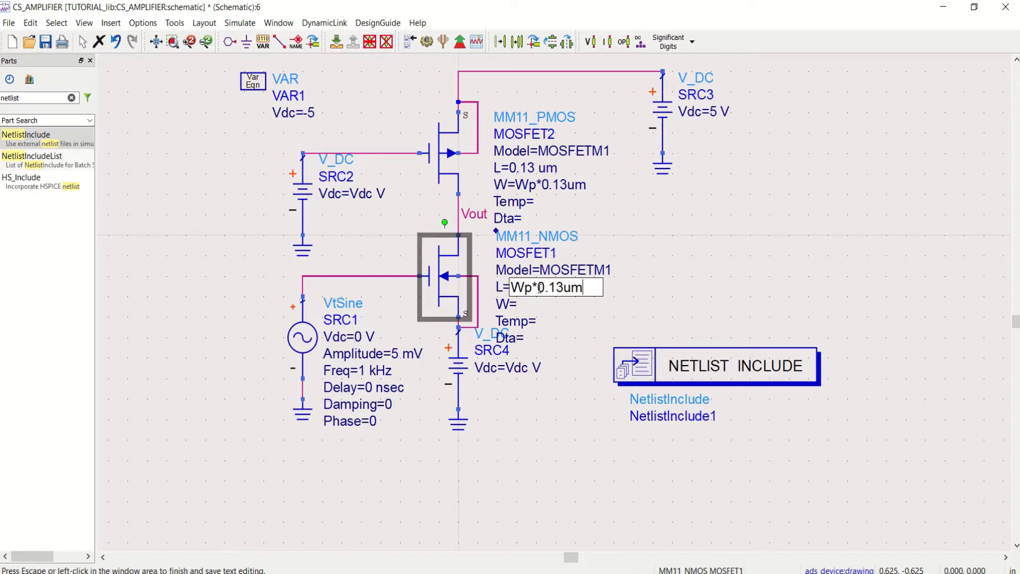
left_click_drag(537, 288, 510, 292)
key("BackSpace")
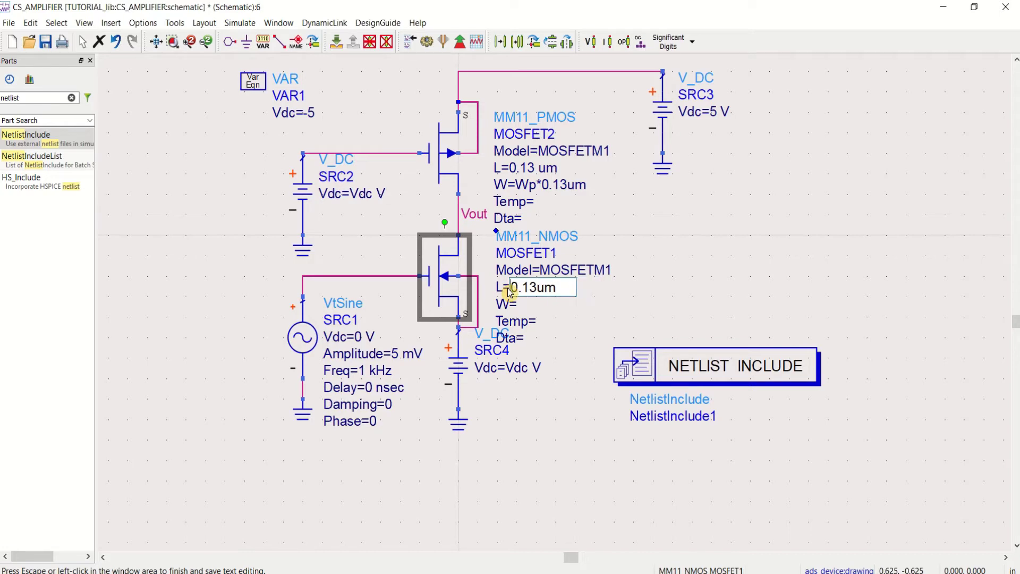
left_click(688, 274)
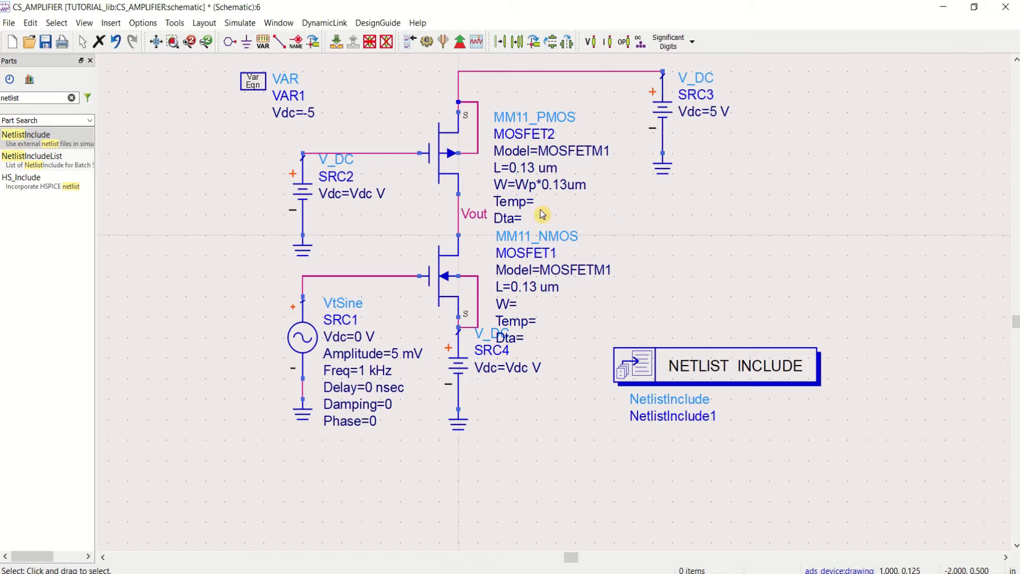
- Set MOSFET1's width to Wn*0.13 um and save the design
double_click(570, 186)
key("ctrl+c")
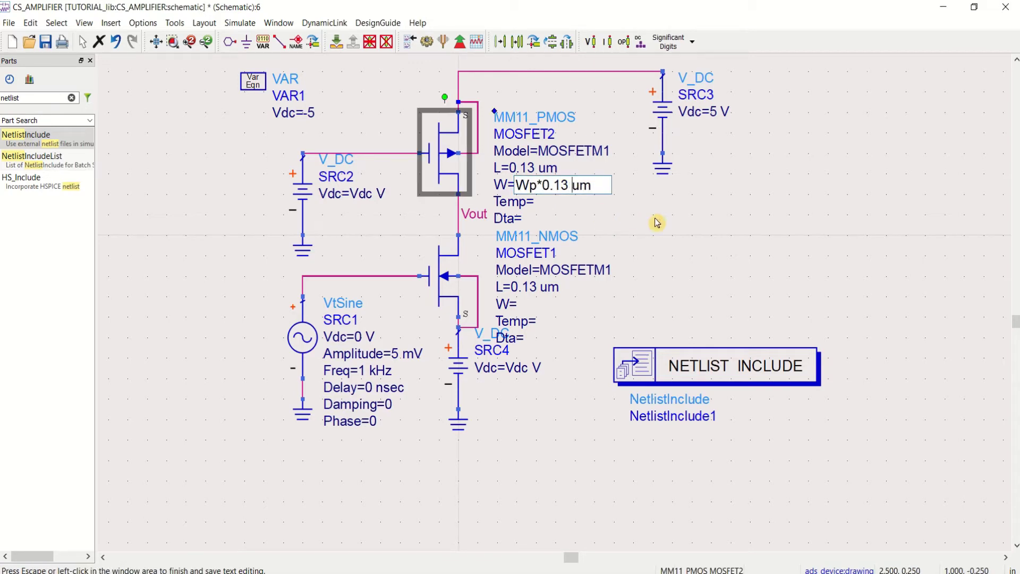
left_click(682, 229)
double_click(514, 303)
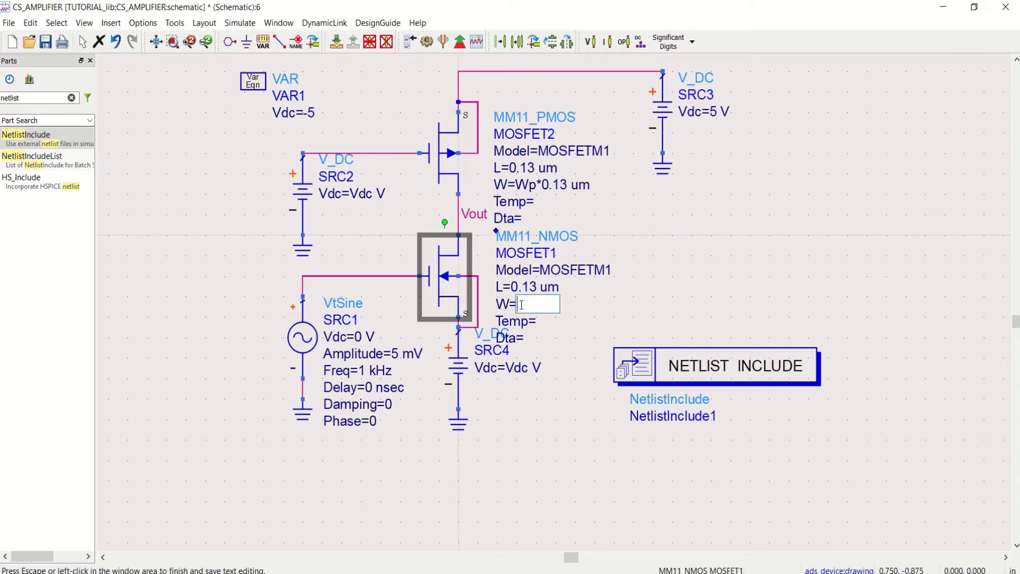
key("ctrl+v")
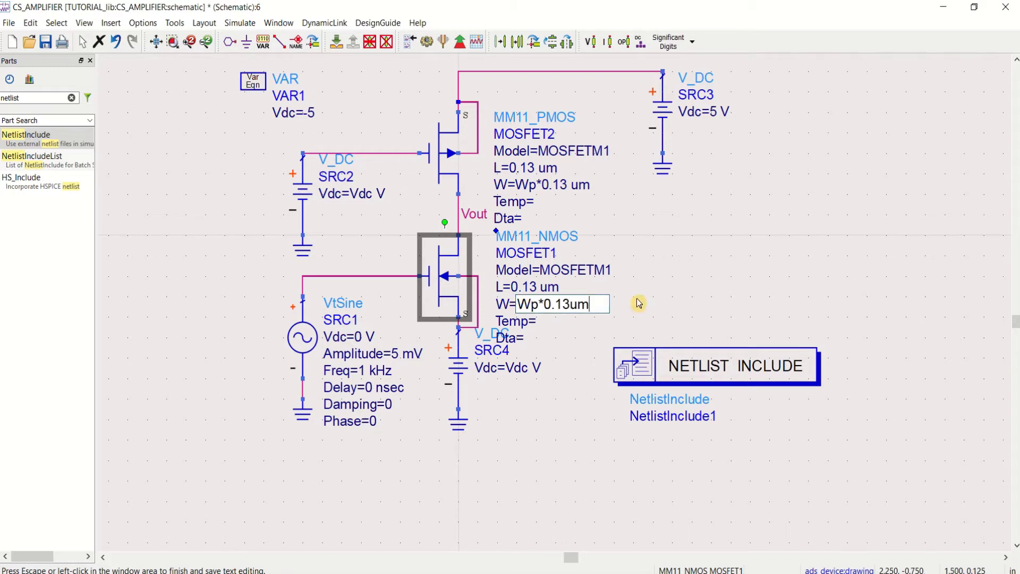
left_click(644, 300)
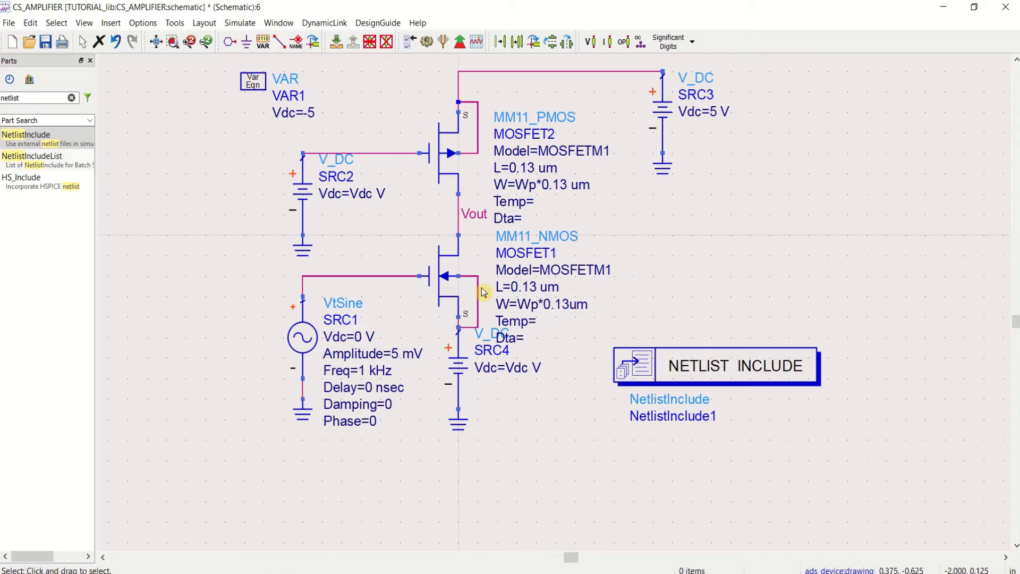
double_click(540, 306)
left_click_drag(538, 308, 532, 306)
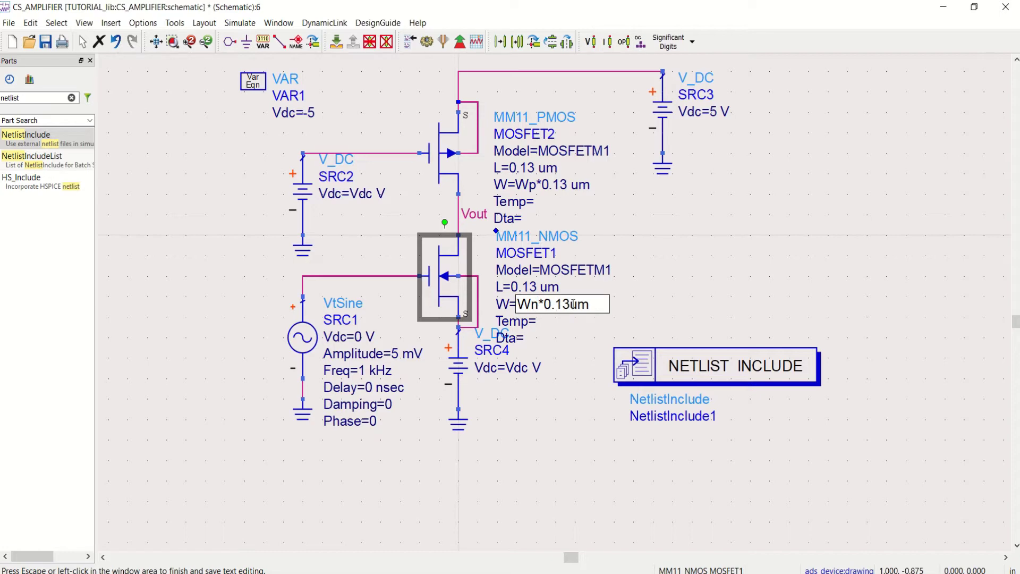
type("n")
key("Escape")
left_click(728, 282)
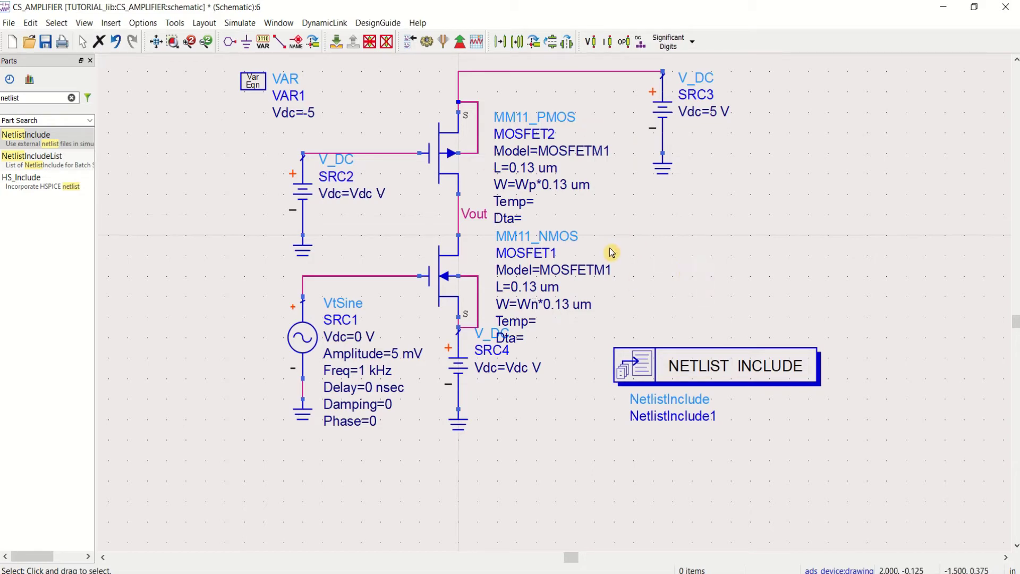
left_click(47, 46)
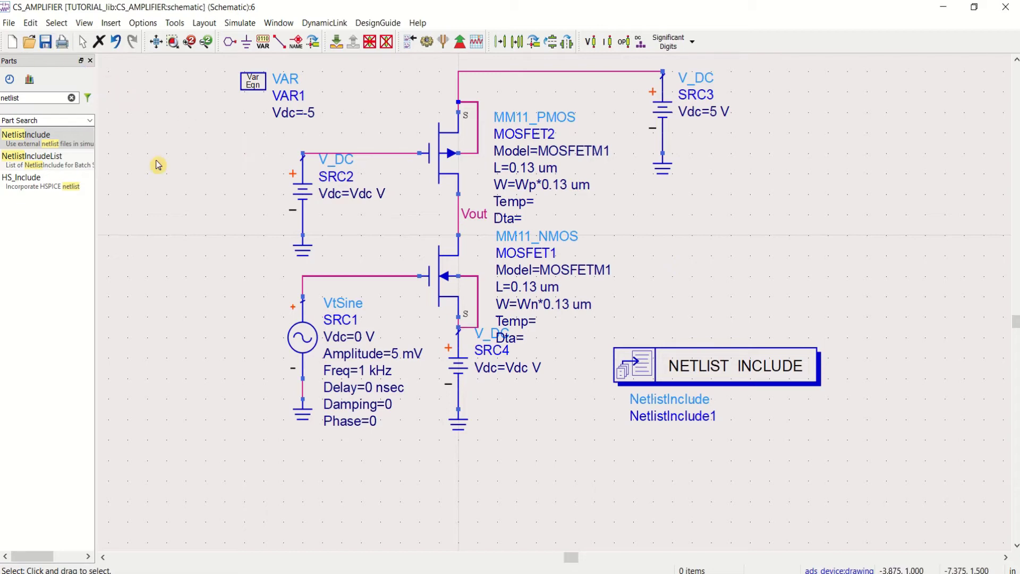
- Place a Transient simulation controller, Tran1, to the right of the transistors
left_click(72, 97)
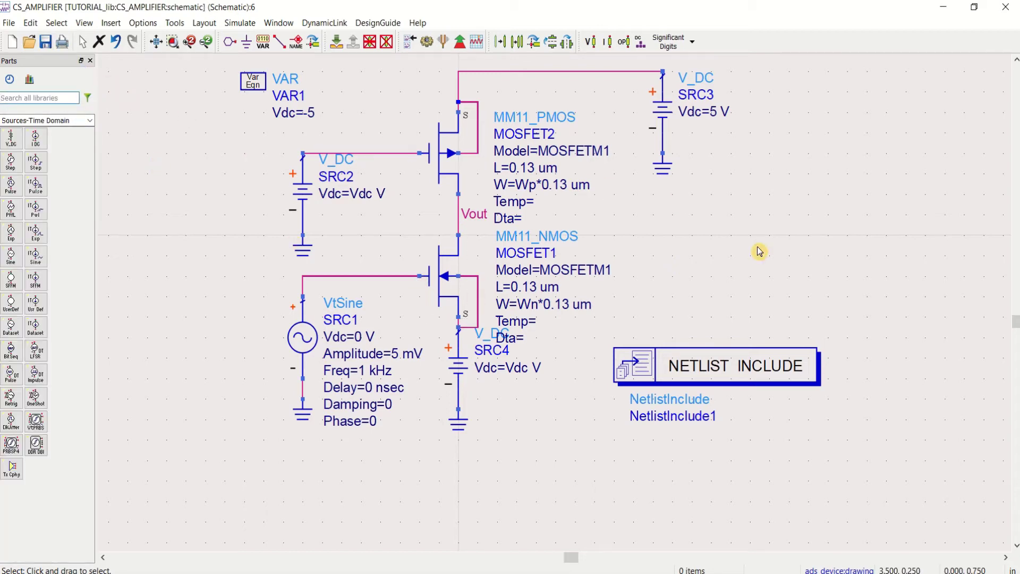
left_click(90, 121)
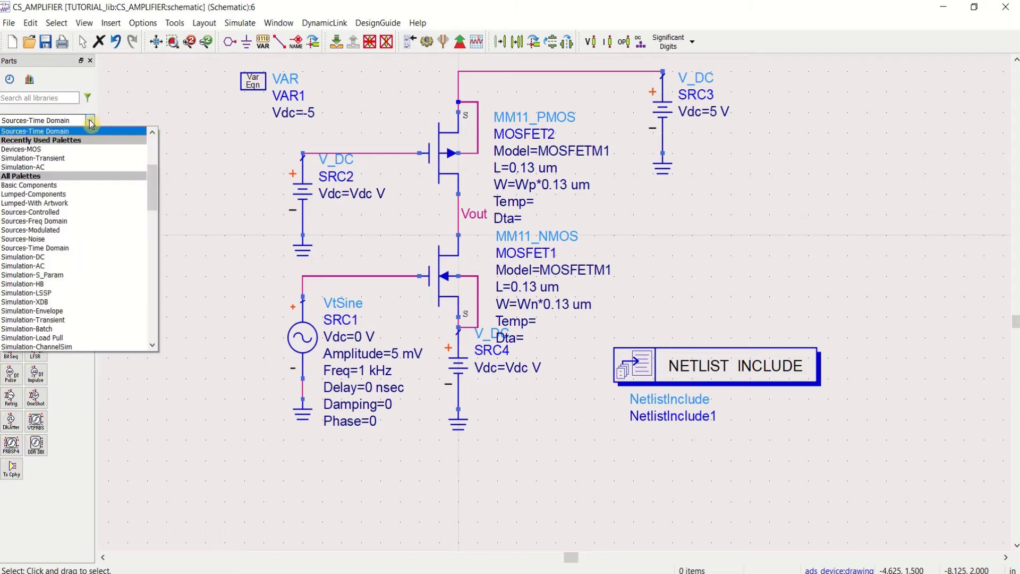
left_click(77, 158)
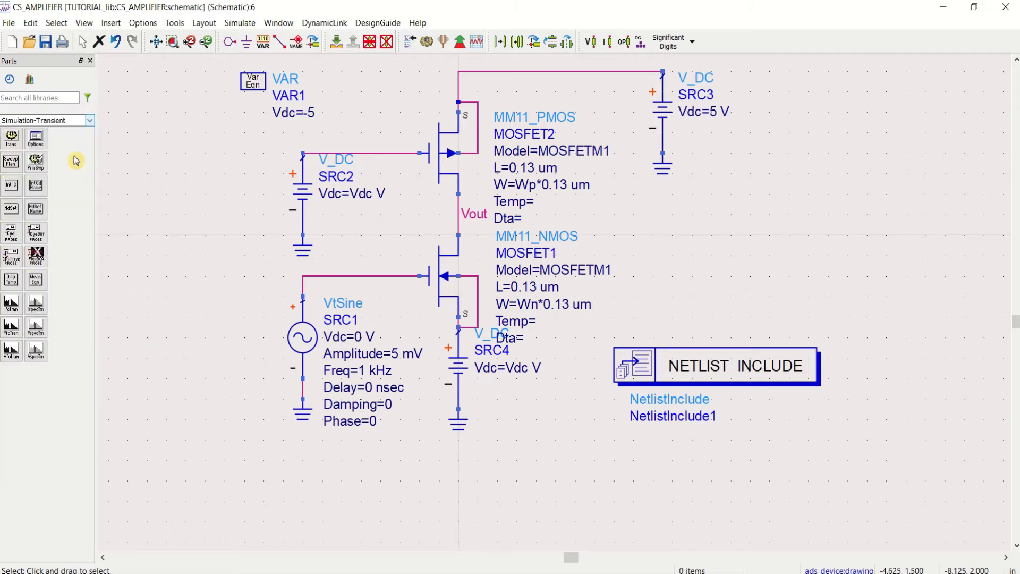
left_click(12, 139)
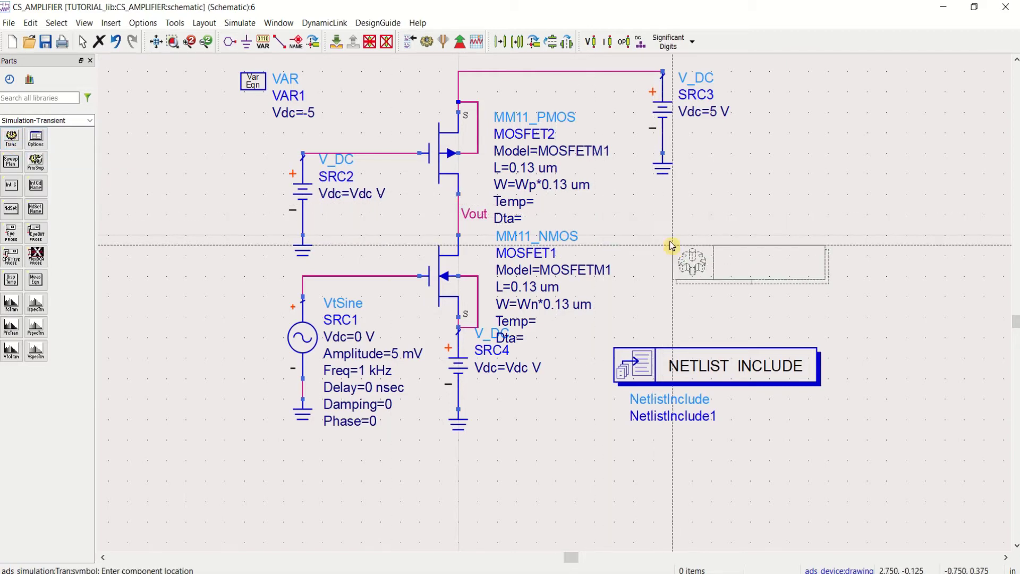
left_click(685, 235)
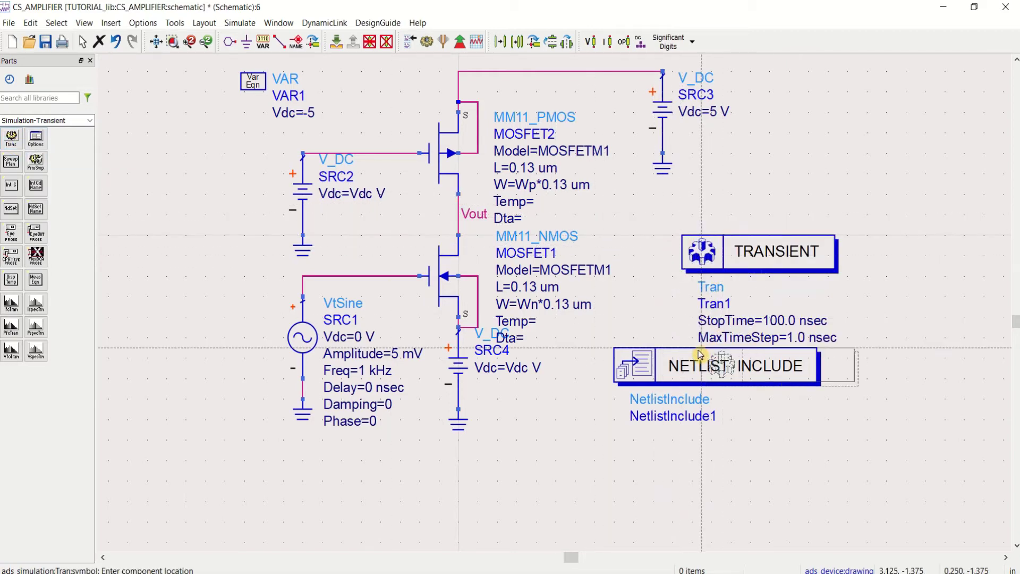
key("Escape")
- Move the NETLIST INCLUDE block below the transient controller and set Tran1's start time to 1 usec
left_click_drag(700, 355, 689, 375)
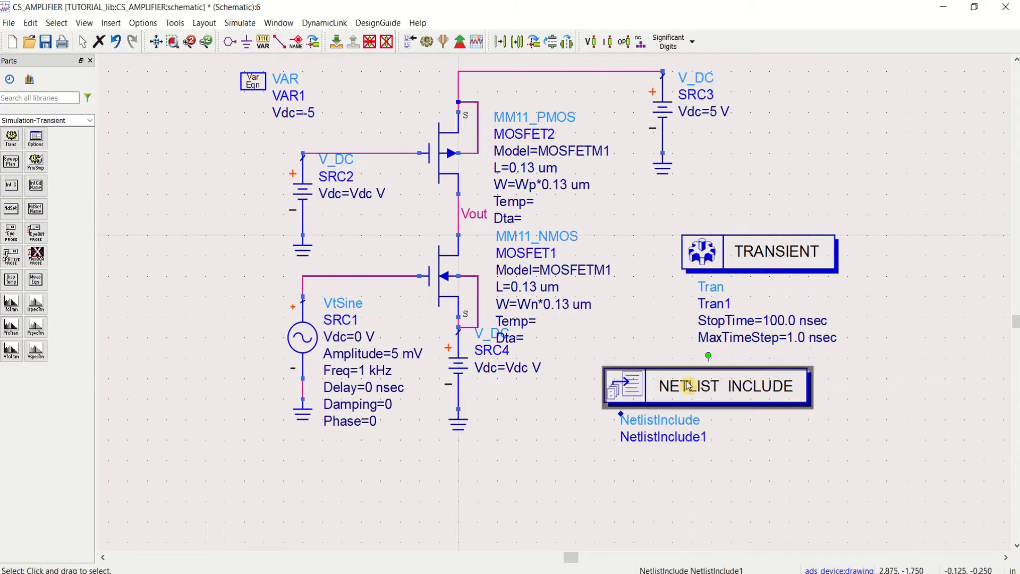
double_click(774, 267)
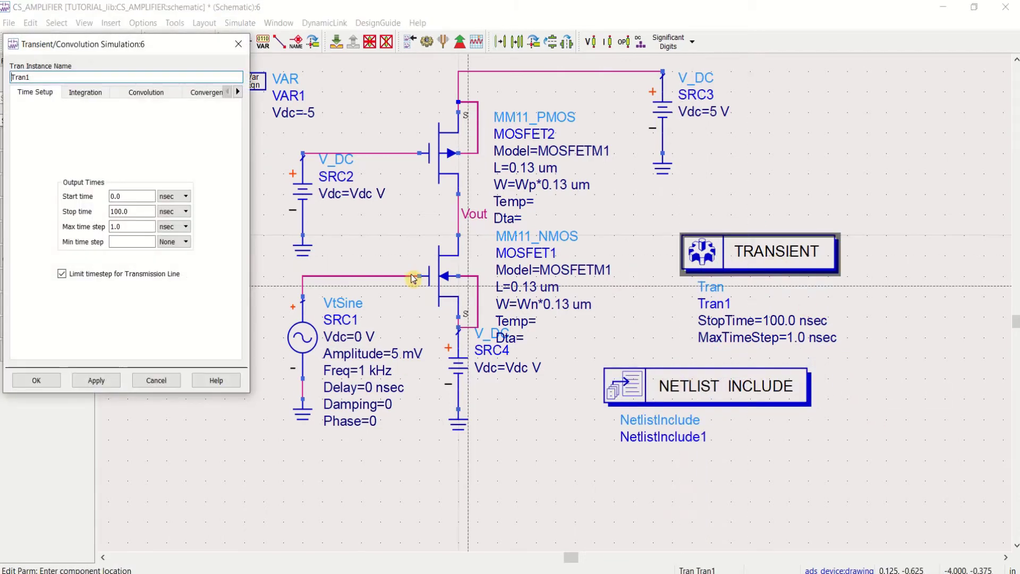
left_click_drag(128, 196, 107, 198)
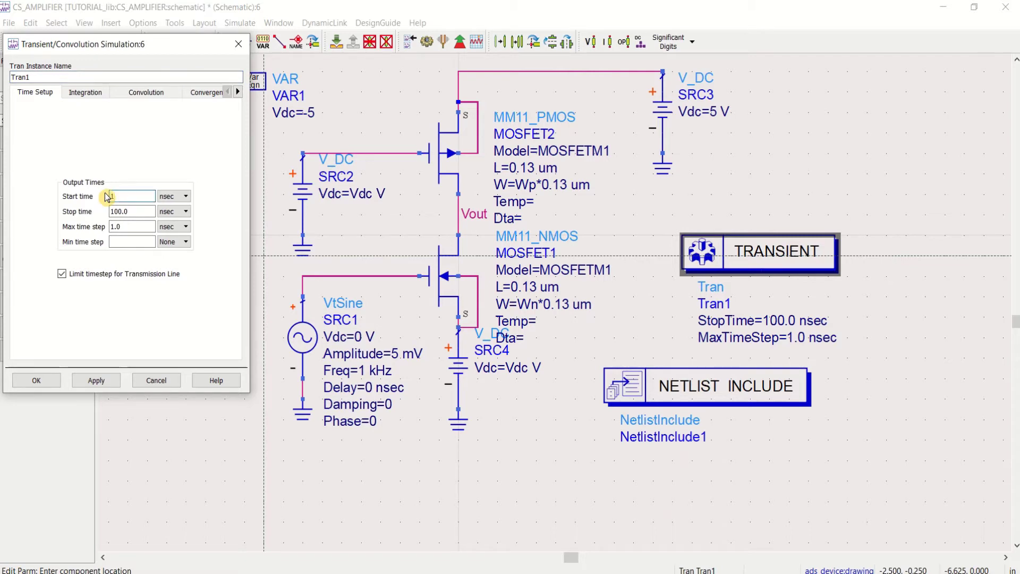
type("1")
left_click(175, 196)
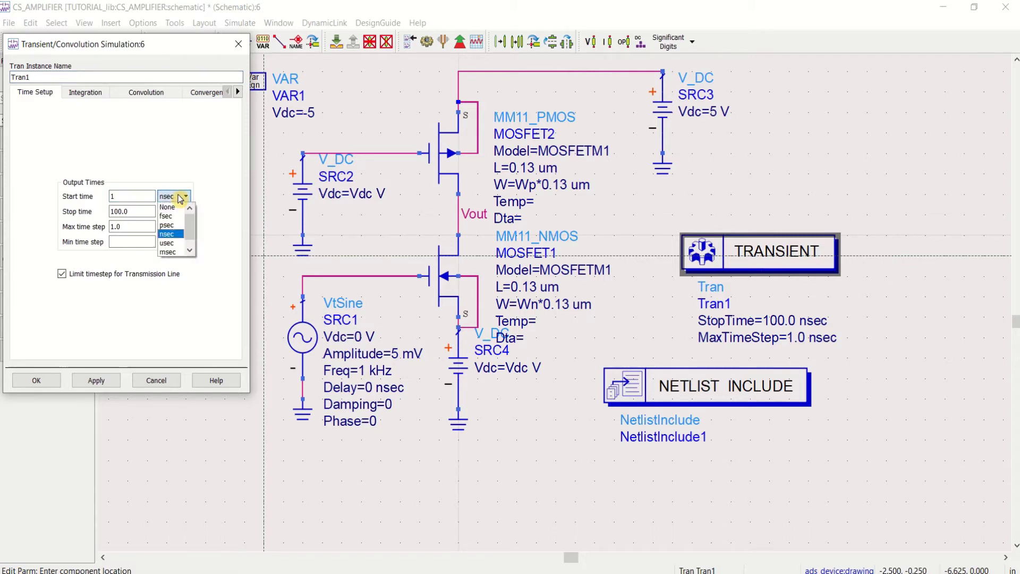
left_click(167, 243)
- Set Tran1's stop time to 5 msec and max time step to 10 usec, then apply
left_click_drag(130, 211, 98, 219)
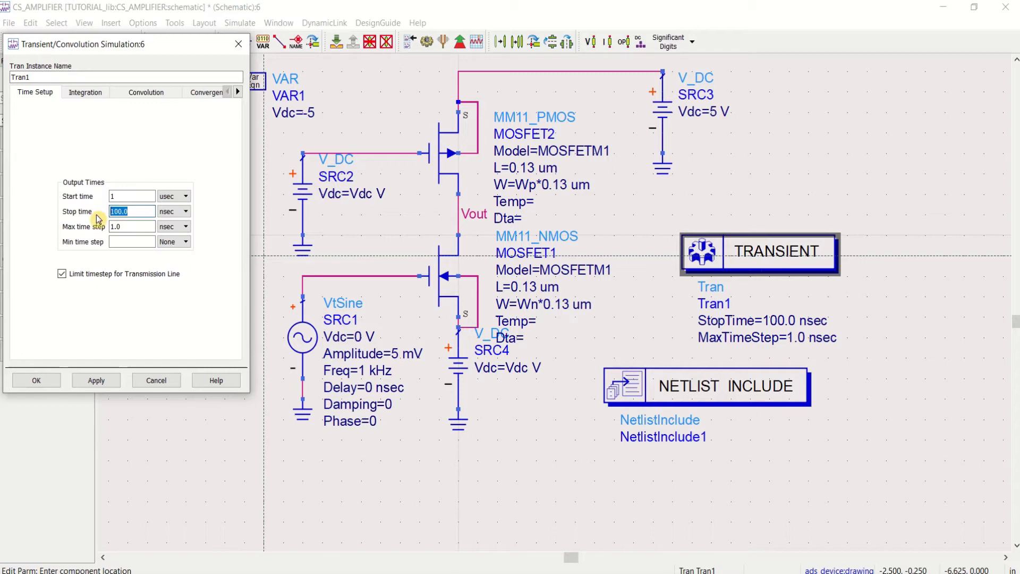
left_click(175, 212)
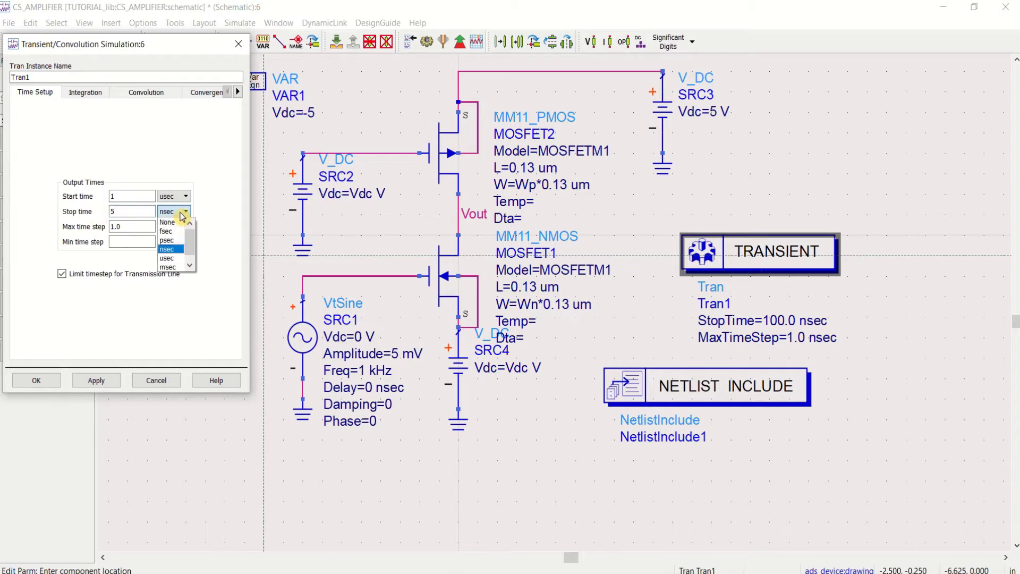
left_click(179, 267)
left_click_drag(131, 227, 102, 232)
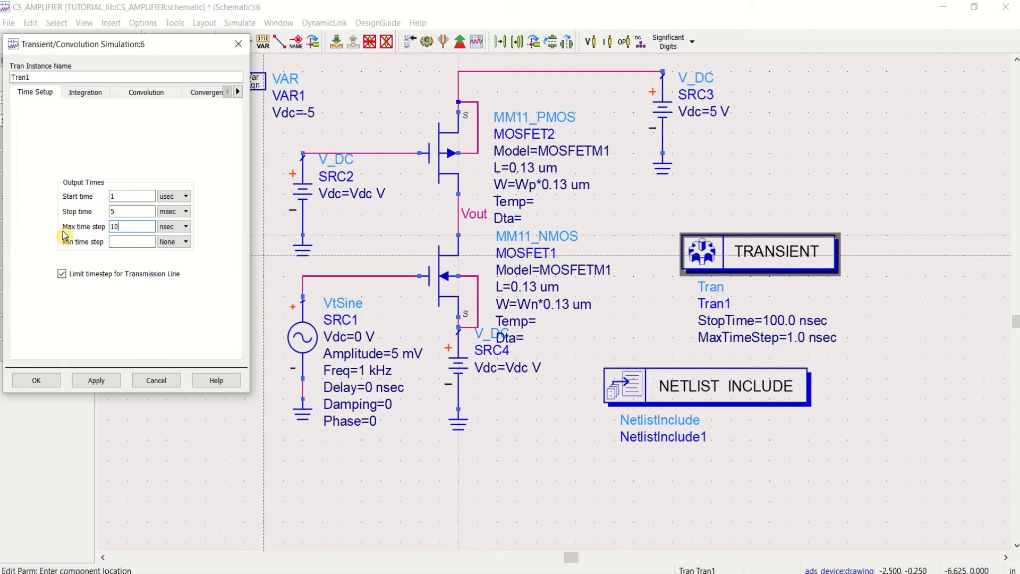
left_click(174, 227)
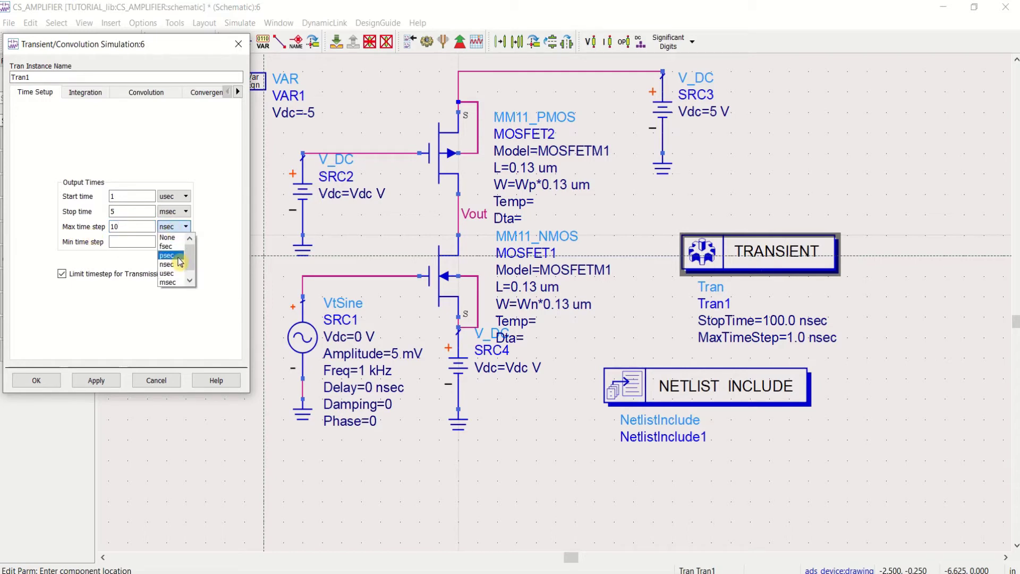
left_click(167, 273)
left_click(142, 246)
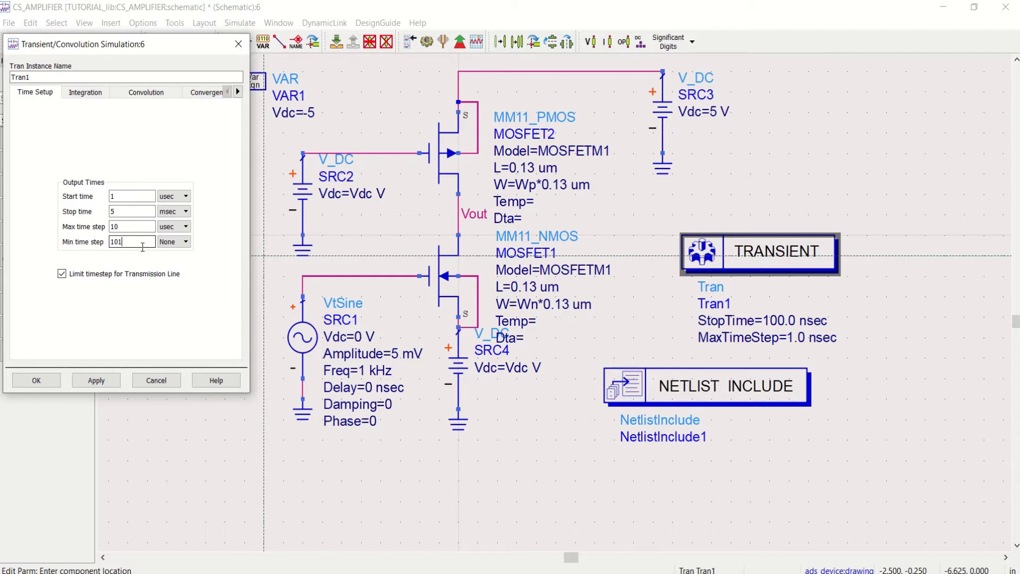
left_click(96, 380)
left_click(37, 381)
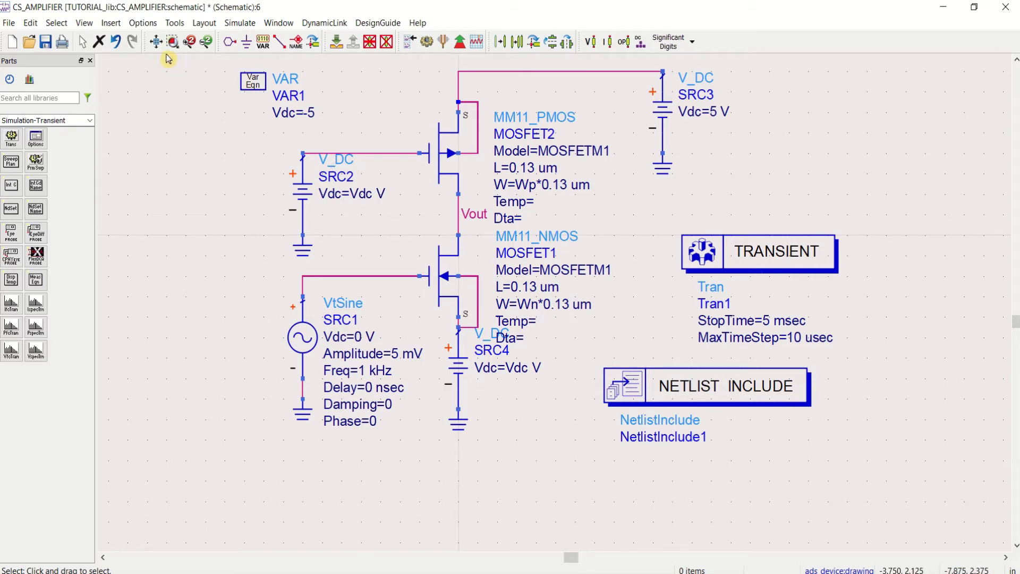
- Fit the schematic and run the transient simulation, which fails on undefined model MOSFETM1
left_click(154, 42)
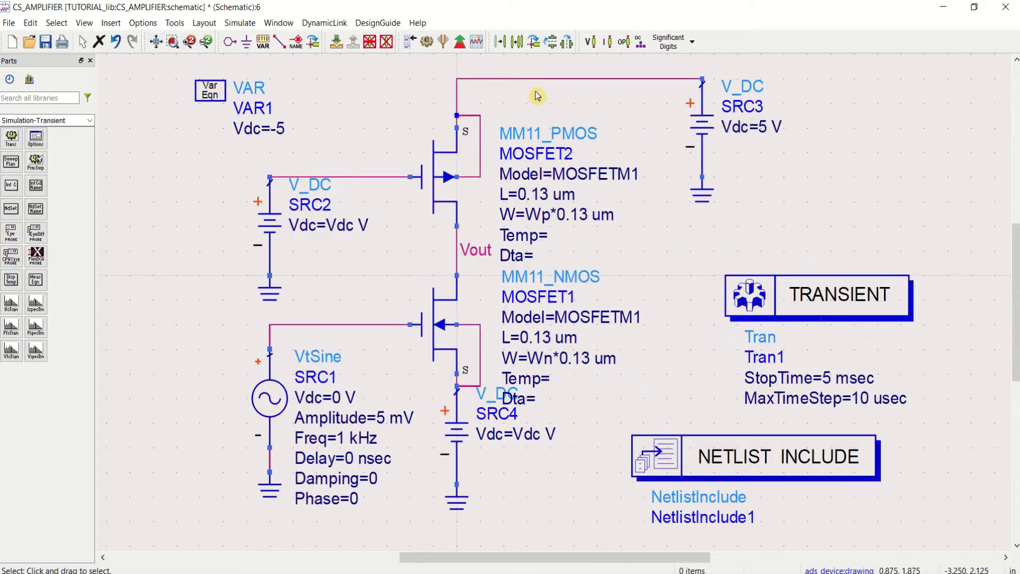
left_click(428, 46)
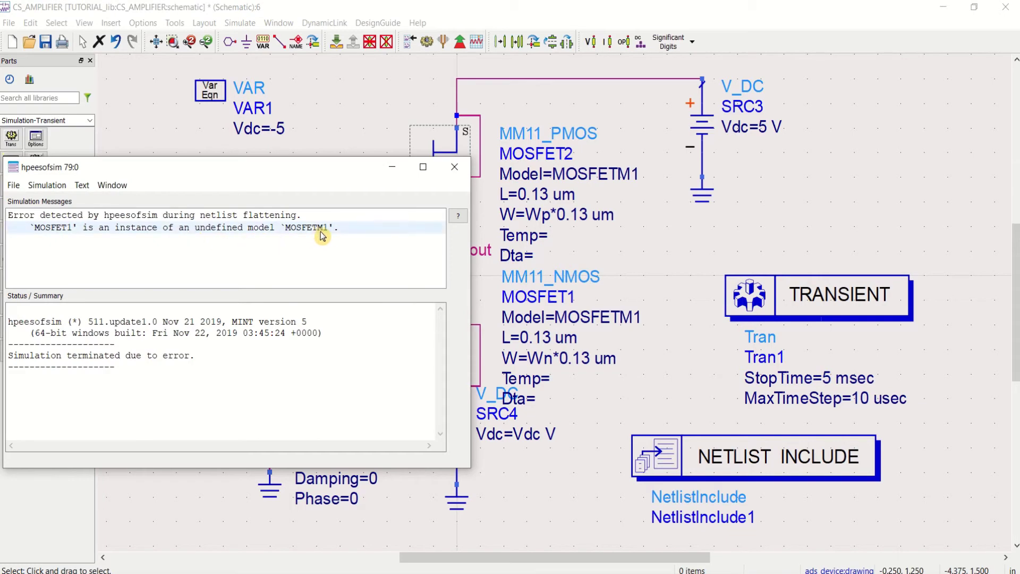
left_click(455, 168)
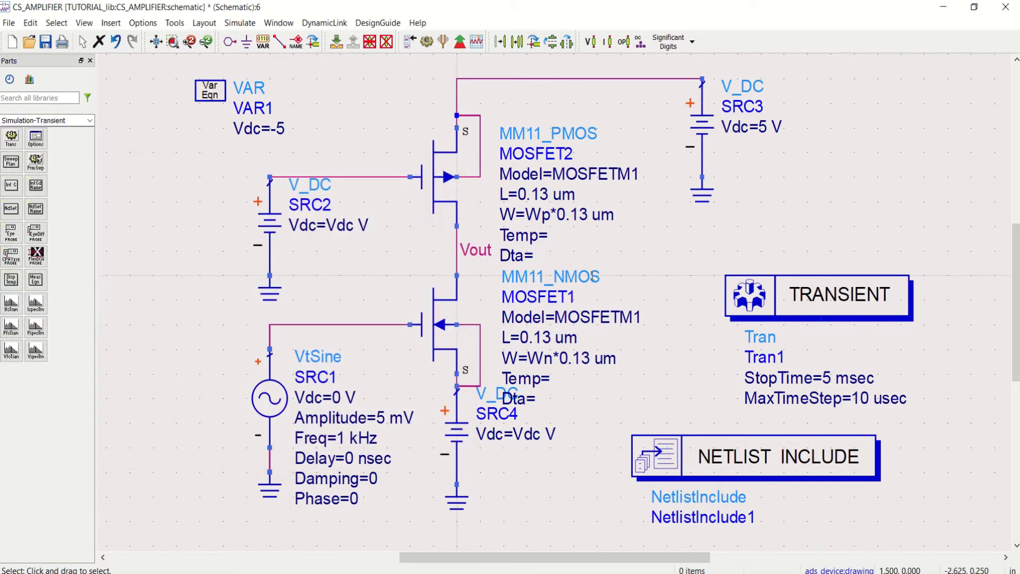
- Minimize the ADS windows and open the ibm_013um_model file from the desktop
left_click(943, 7)
left_click(941, 7)
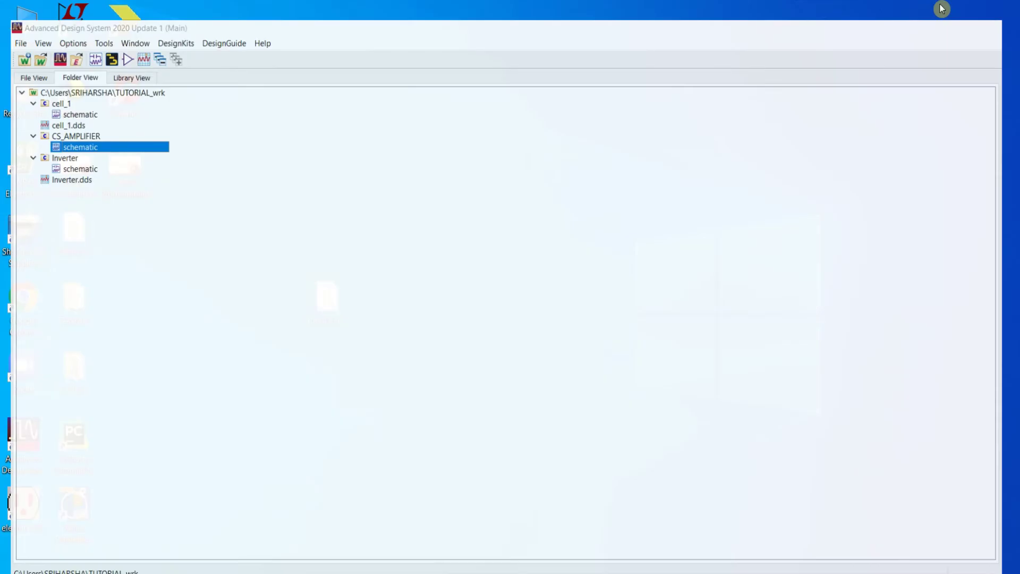
double_click(327, 295)
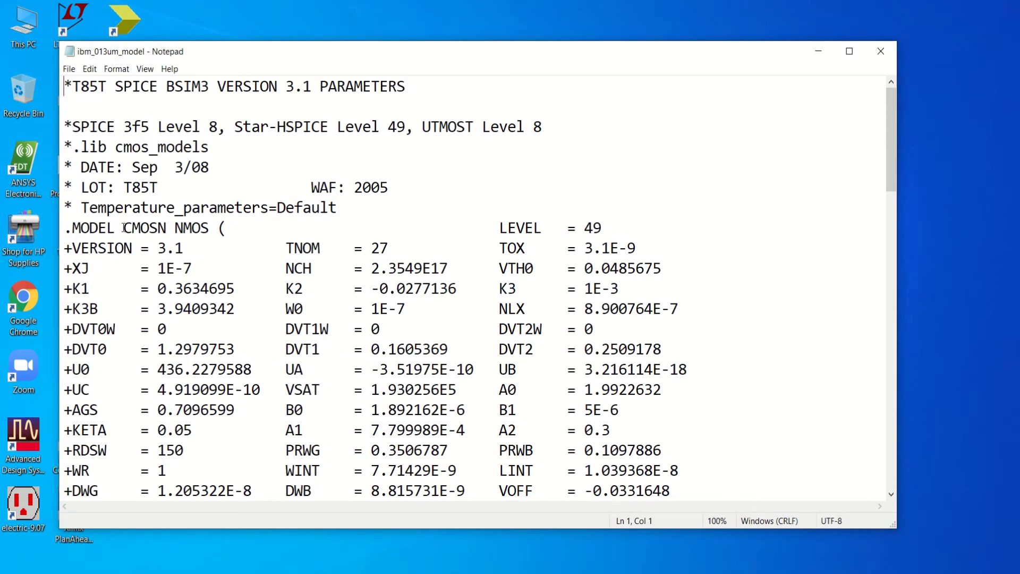
- Find the NMOS model name CMOSN and PMOS model name CMOSP, then close Notepad
left_click_drag(124, 227, 146, 226)
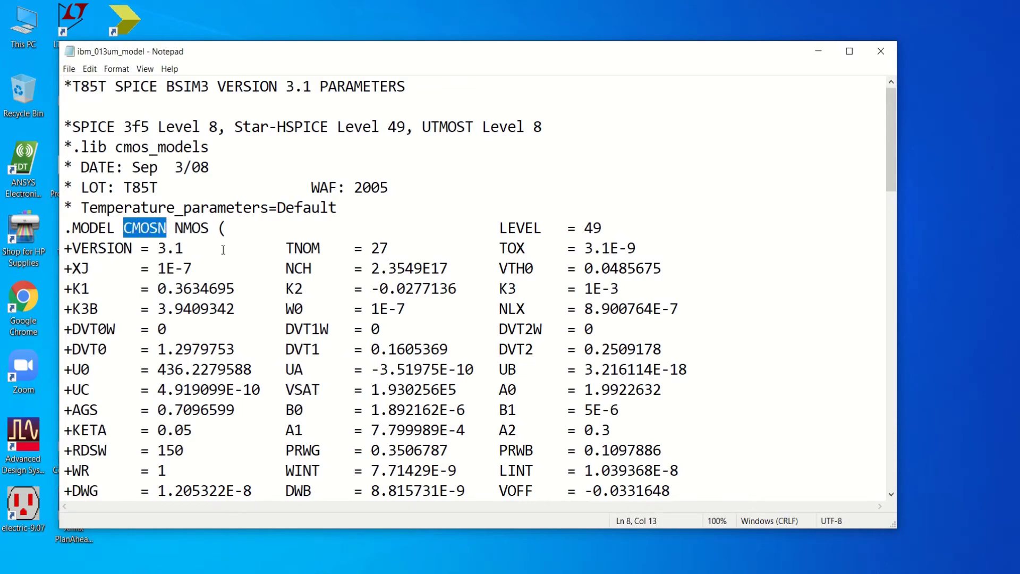
scroll(223, 249, "down", 11)
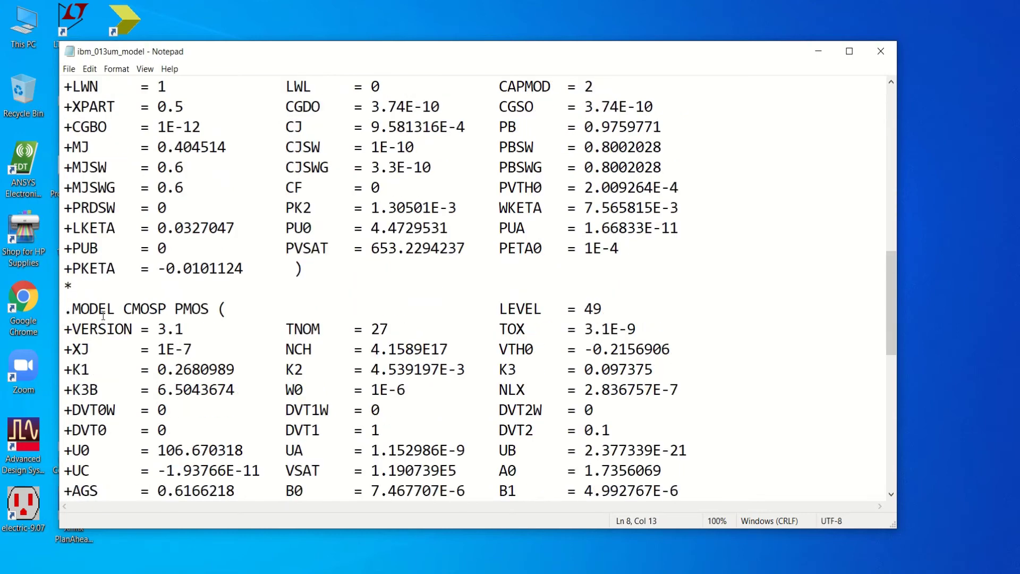
left_click_drag(127, 308, 167, 307)
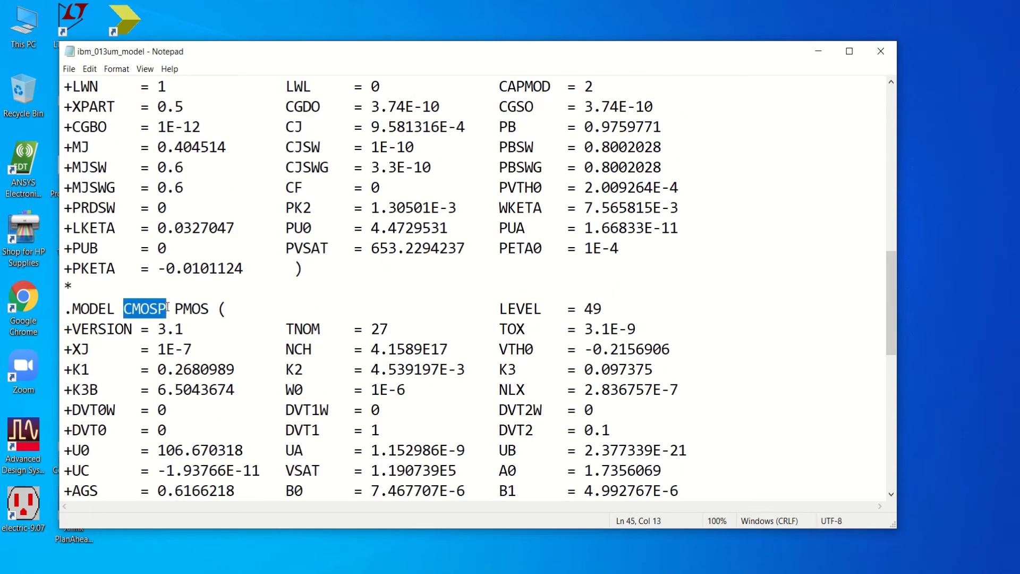
left_click(880, 51)
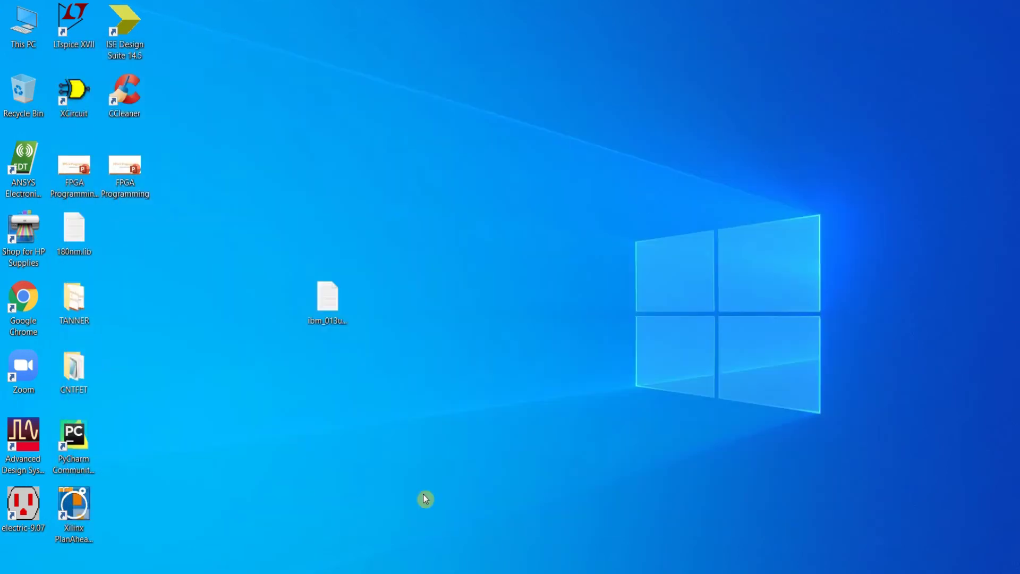
- Change the NMOS transistor's Model to CMOSN and the PMOS transistor's Model to CMOSP
left_click(397, 563)
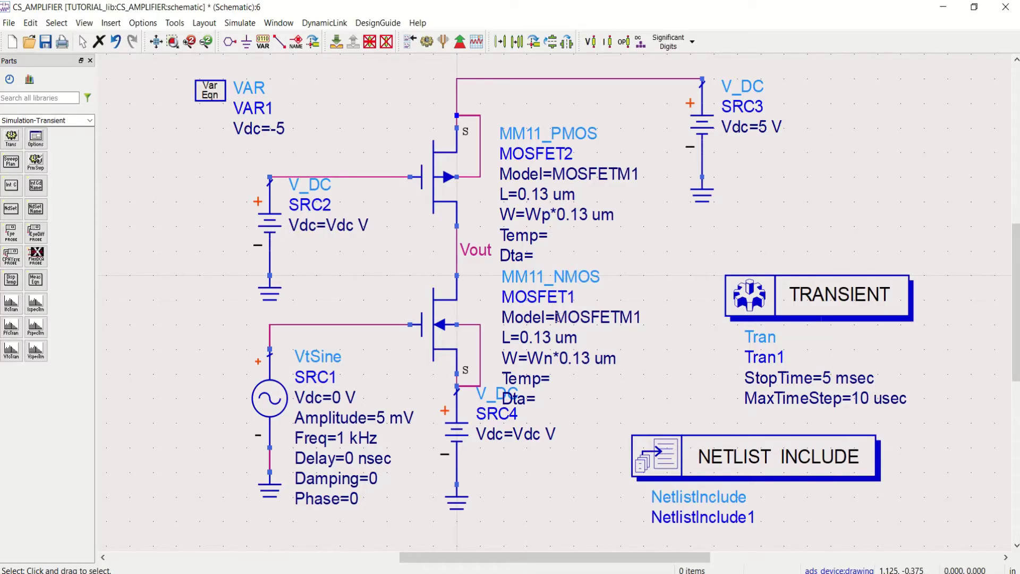
double_click(628, 318)
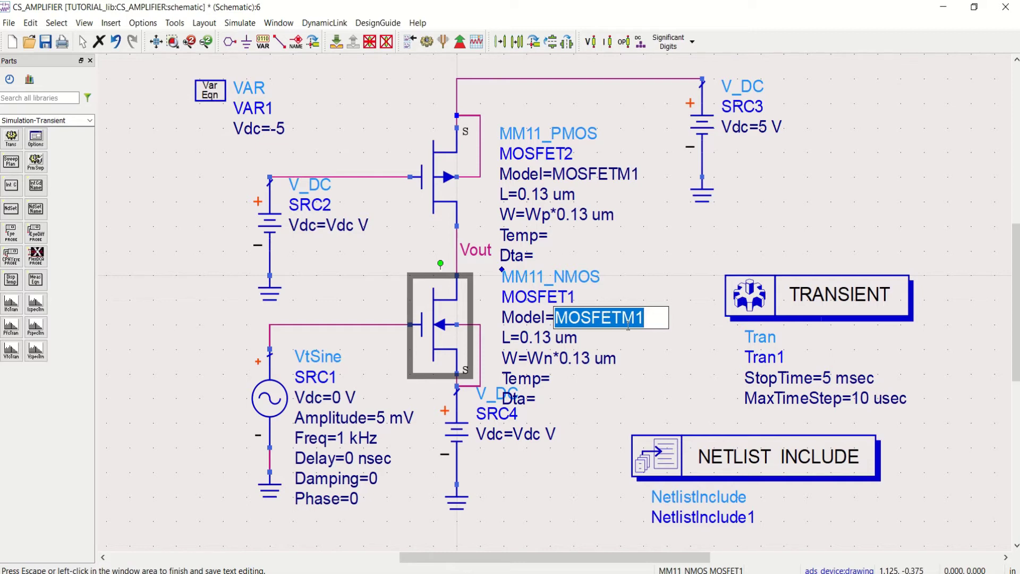
type("CMOSN")
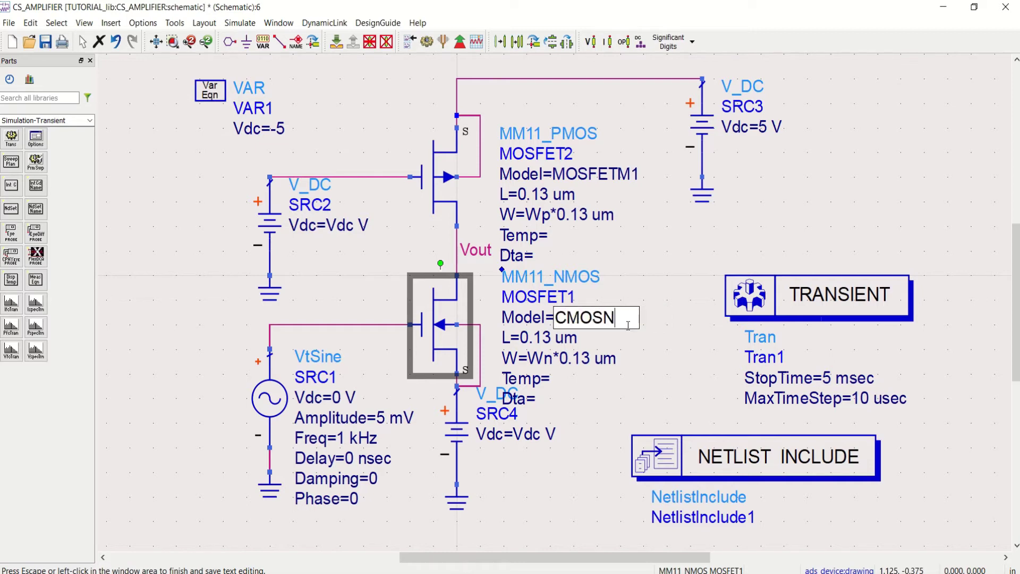
left_click(653, 275)
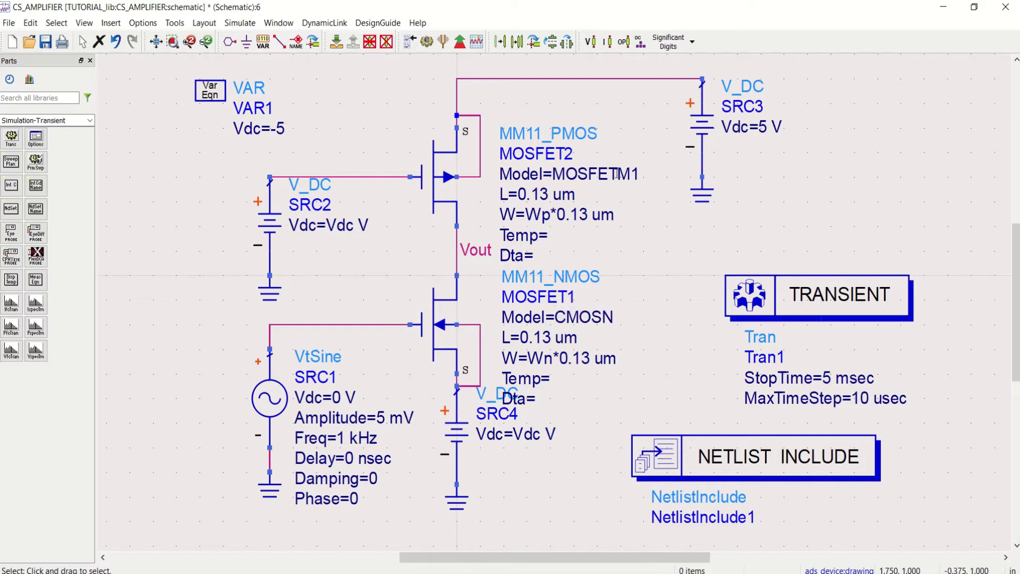
key("Tab")
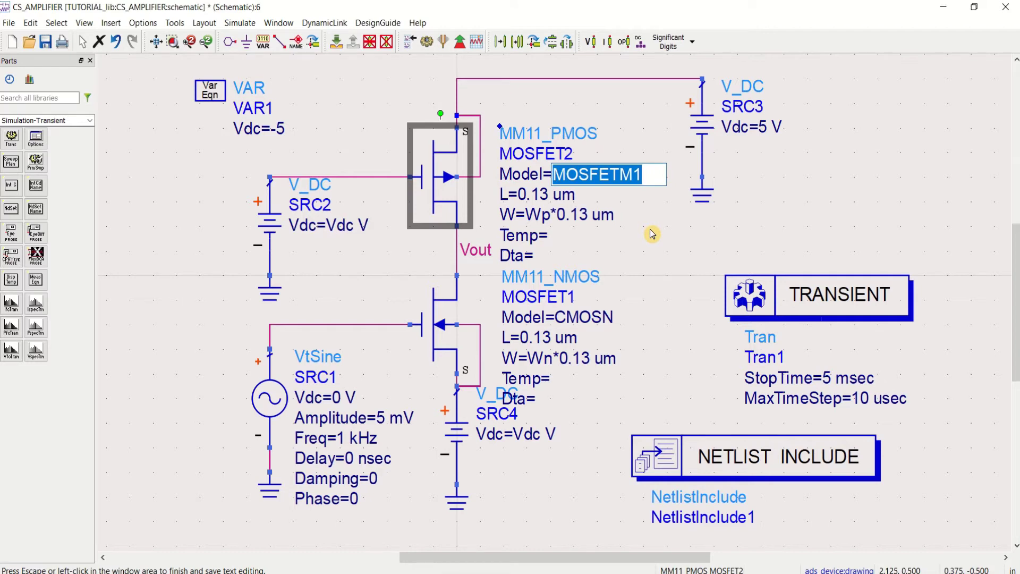
type("CMOS")
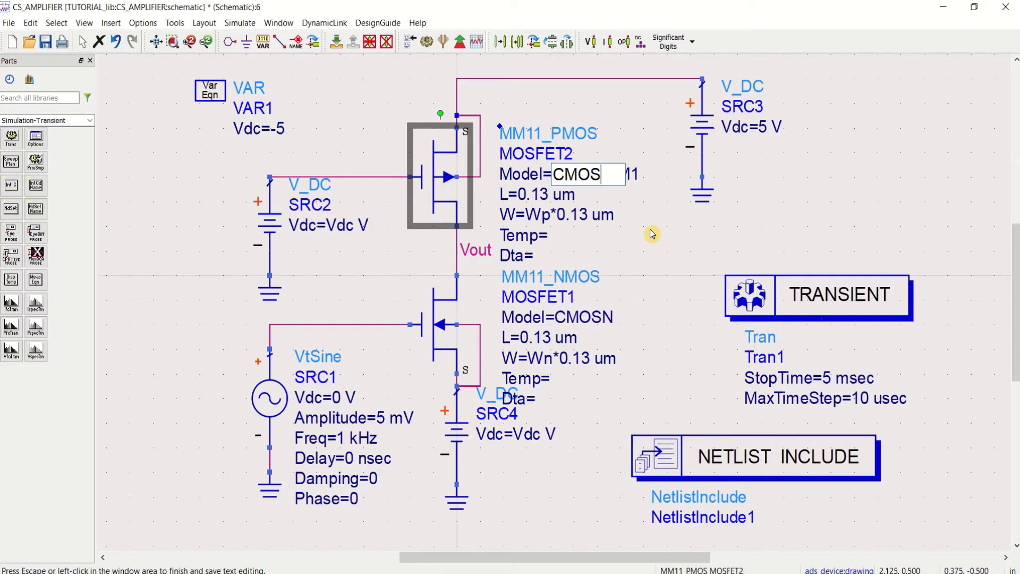
type("P")
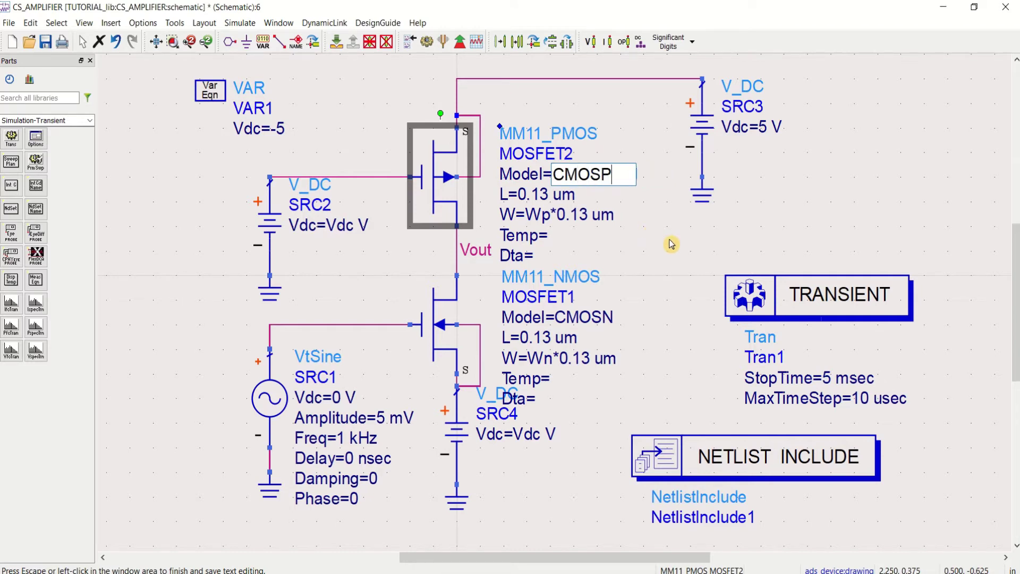
left_click(671, 244)
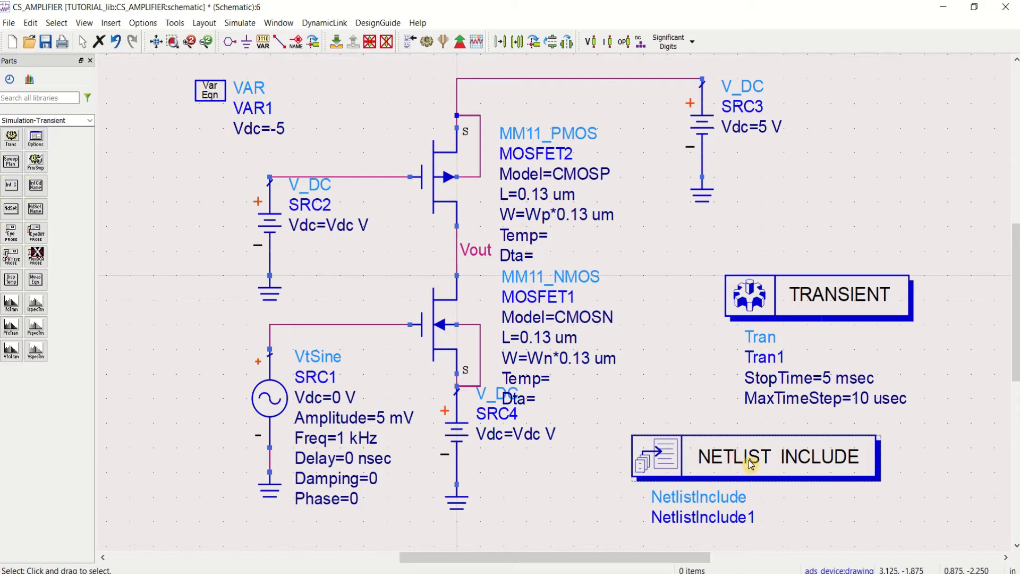
- Save the schematic and rerun the simulation, which fails on undefined variable Wn
left_click(46, 42)
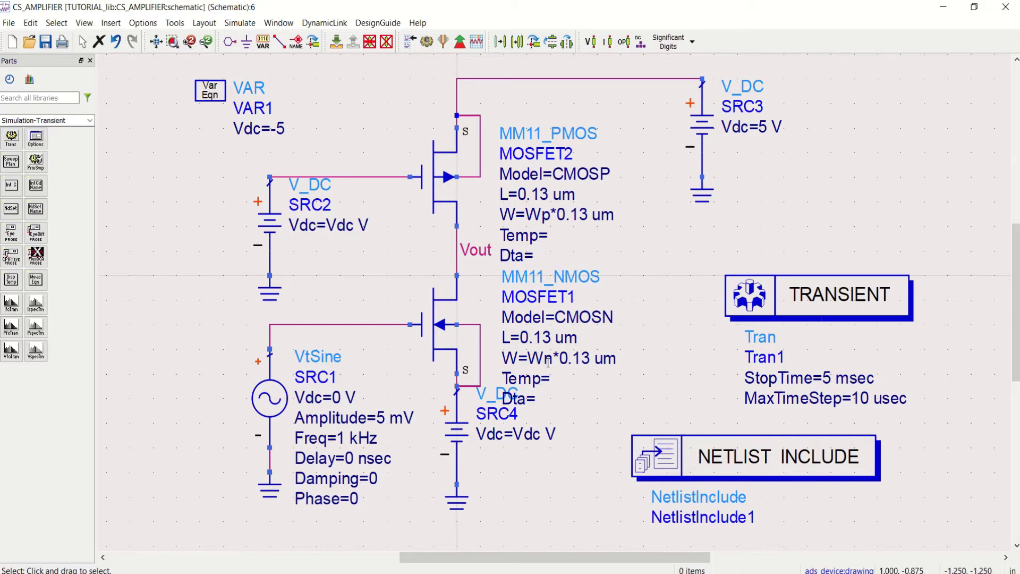
left_click(427, 44)
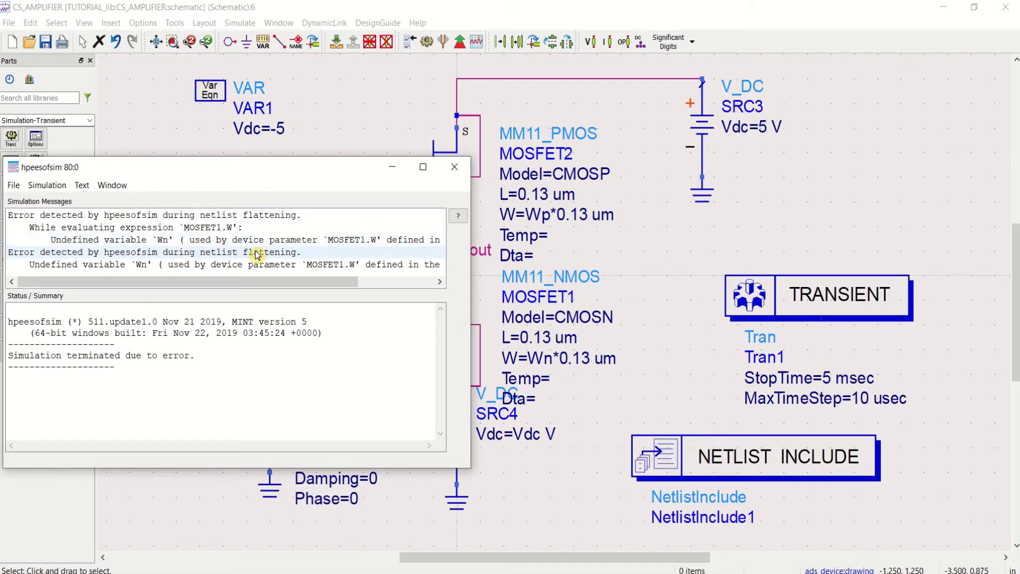
left_click(456, 171)
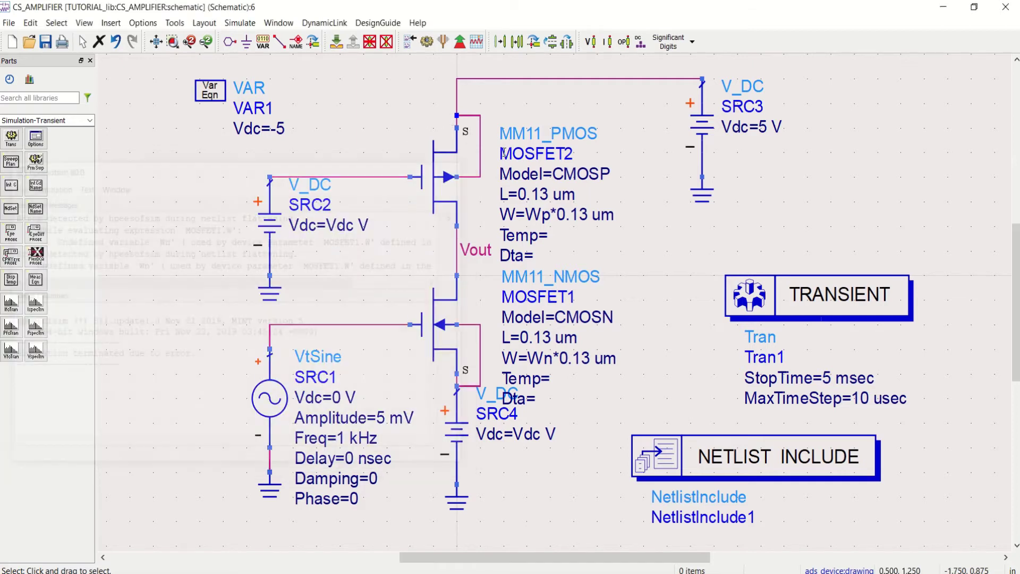
- Place a VAR block above the TRANSIENT block and rename its variable X to Wp
left_click(264, 43)
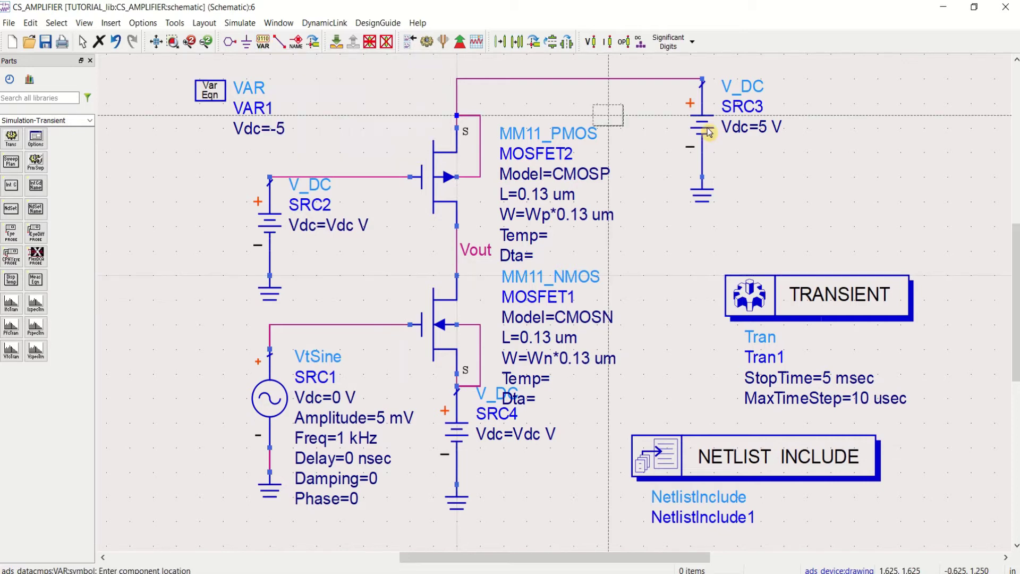
left_click(816, 175)
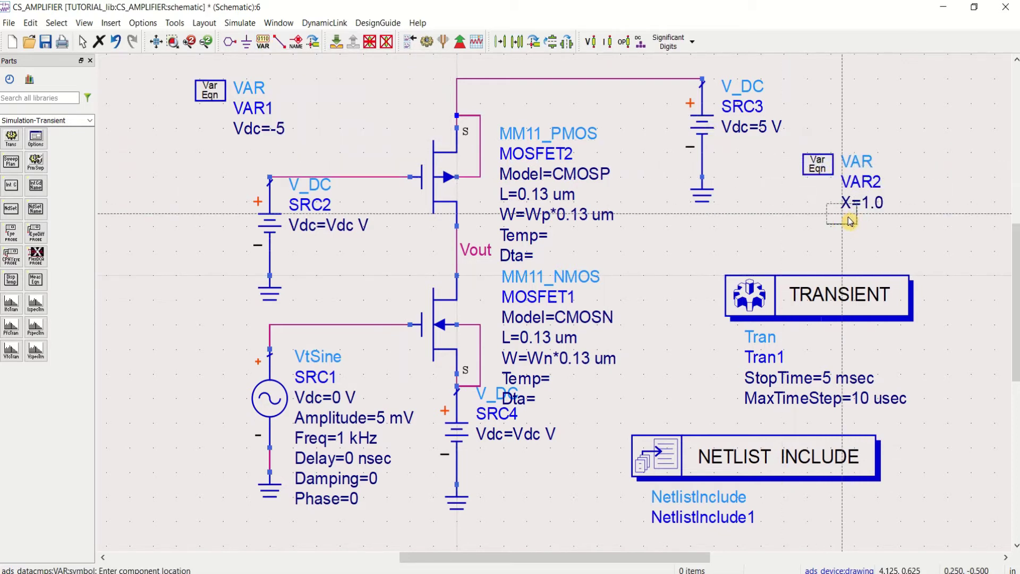
key("Escape")
double_click(827, 205)
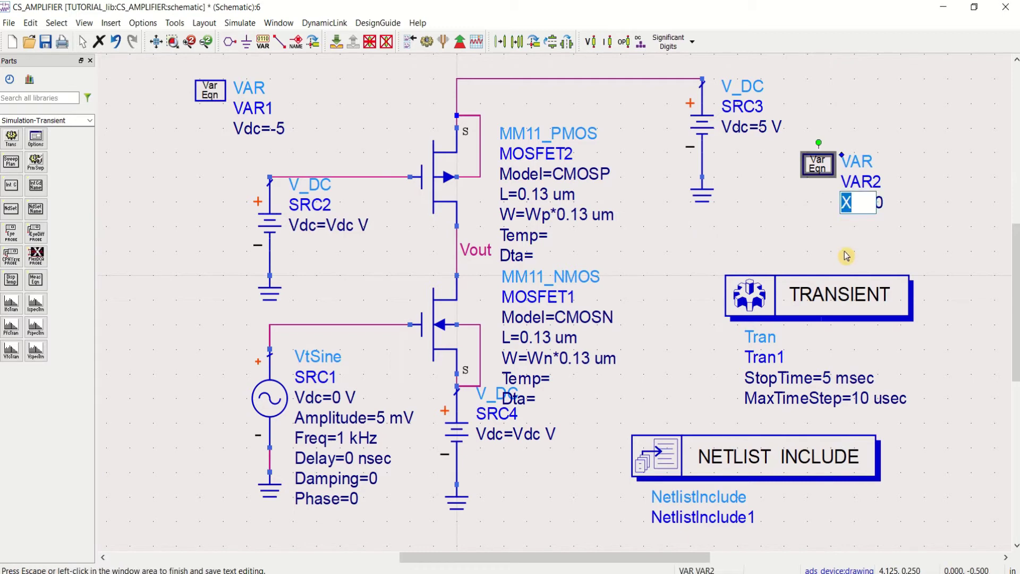
type("Wp")
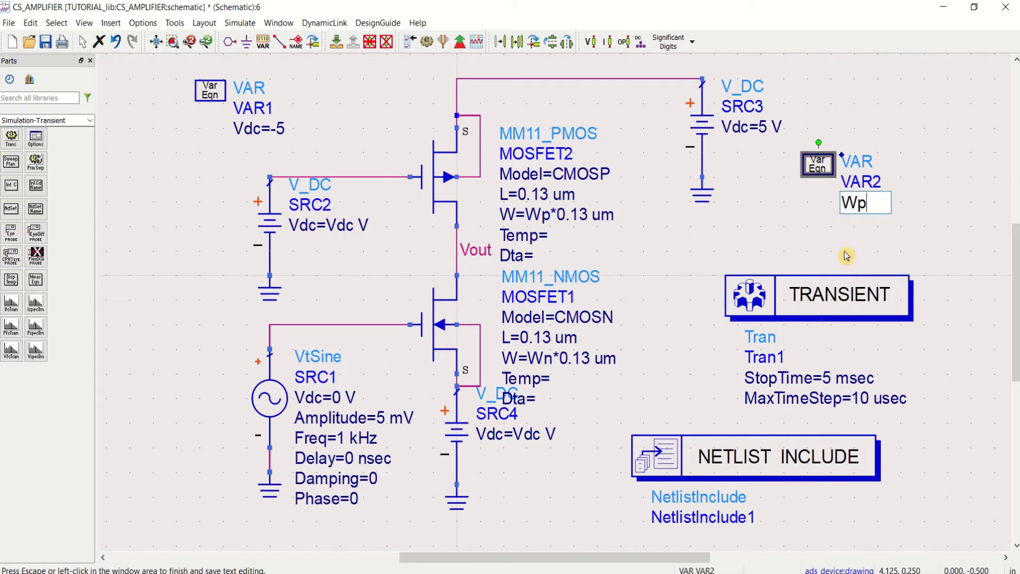
left_click(890, 250)
- Add a second variable Wn=1.0 to VAR2 in its parameter editor
double_click(832, 174)
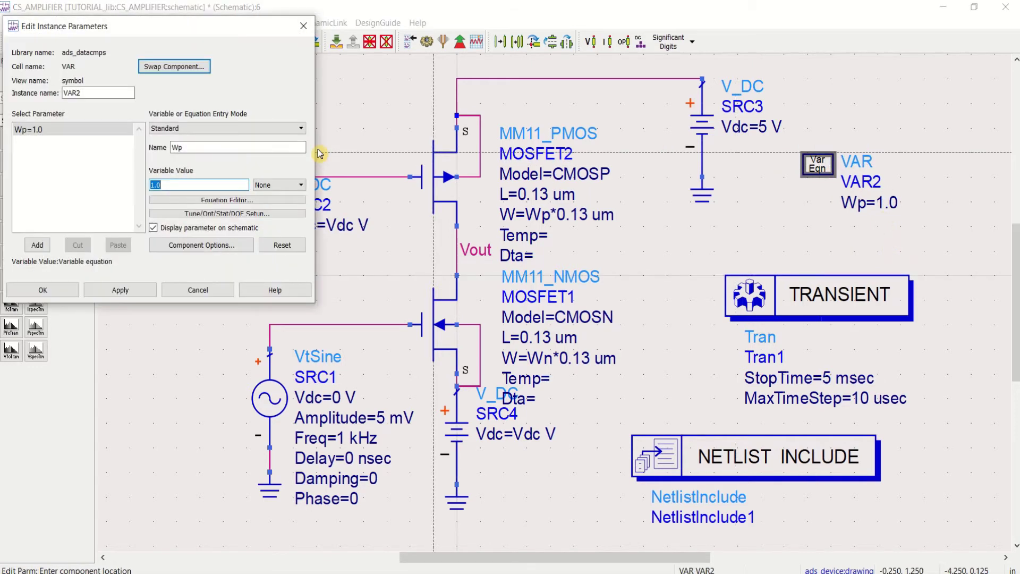
left_click(198, 149)
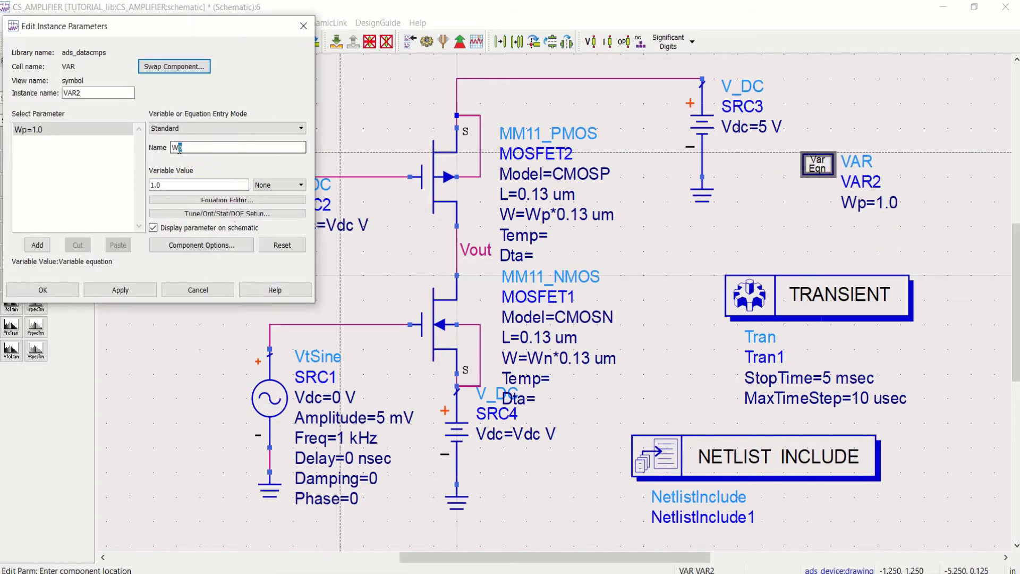
type("n")
left_click(178, 185)
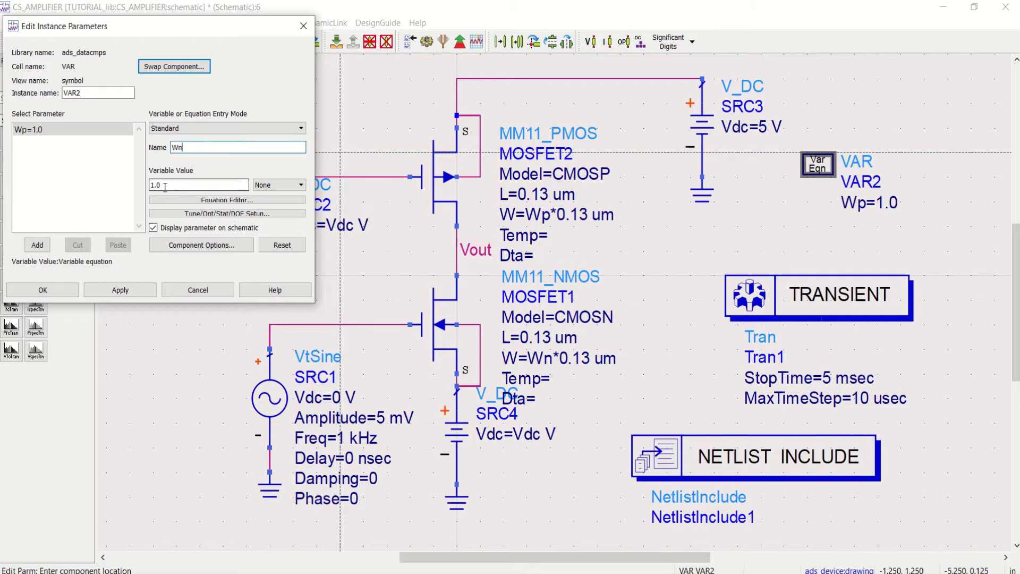
left_click(43, 248)
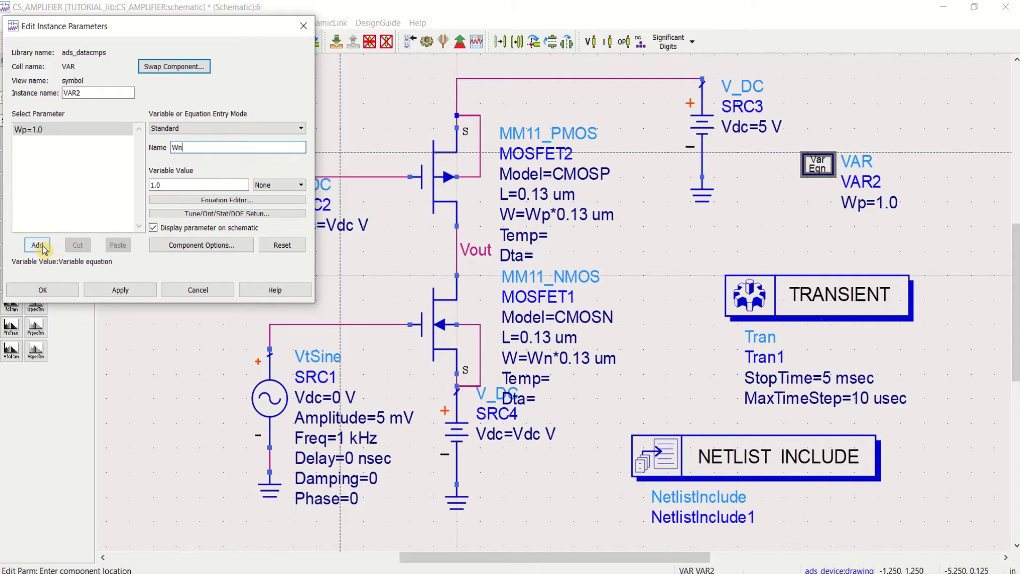
left_click(53, 290)
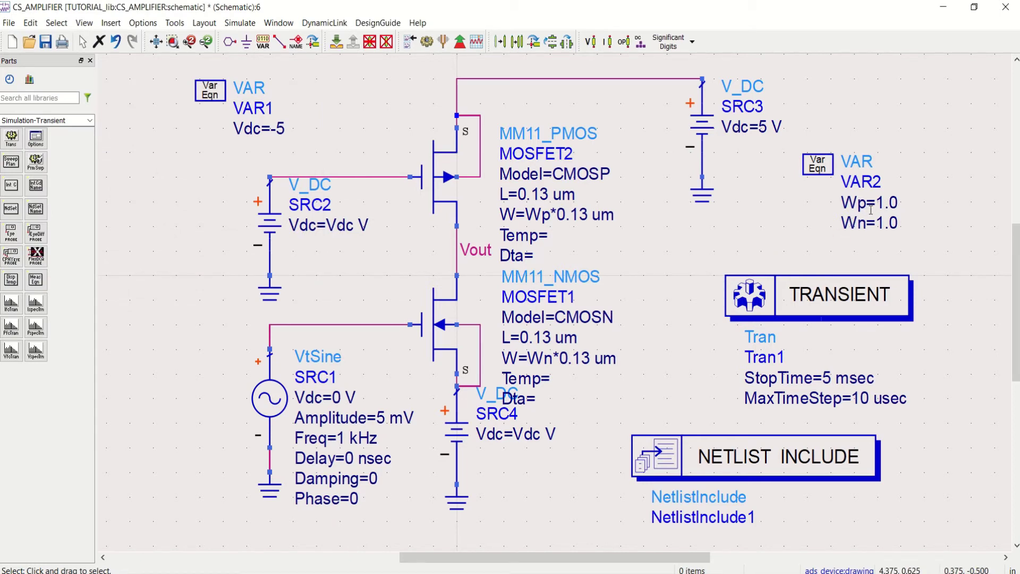
- Change Wp to 2.0 and Wn to 5.35, save, and rerun the transient simulation
double_click(889, 205)
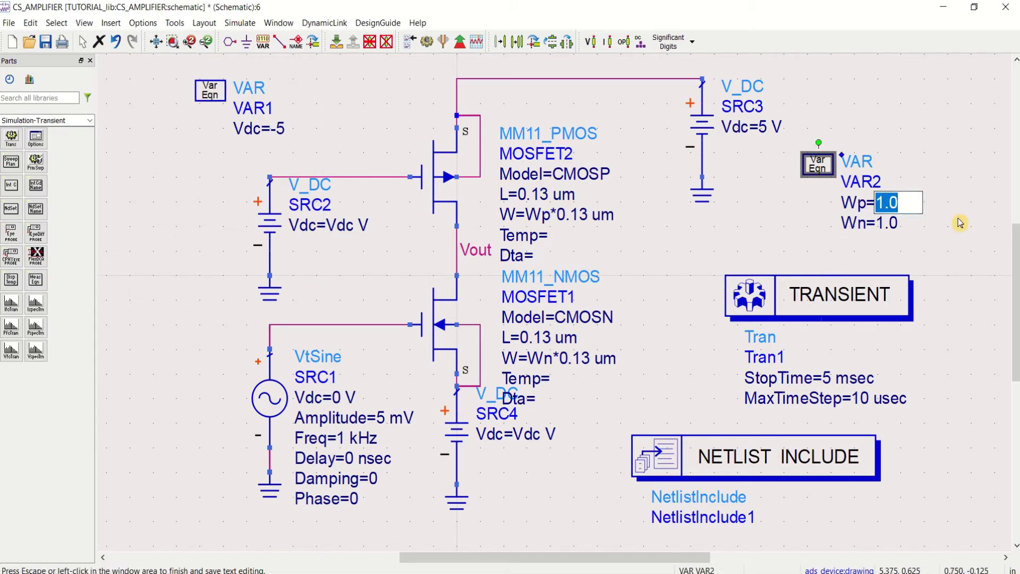
type("2.0")
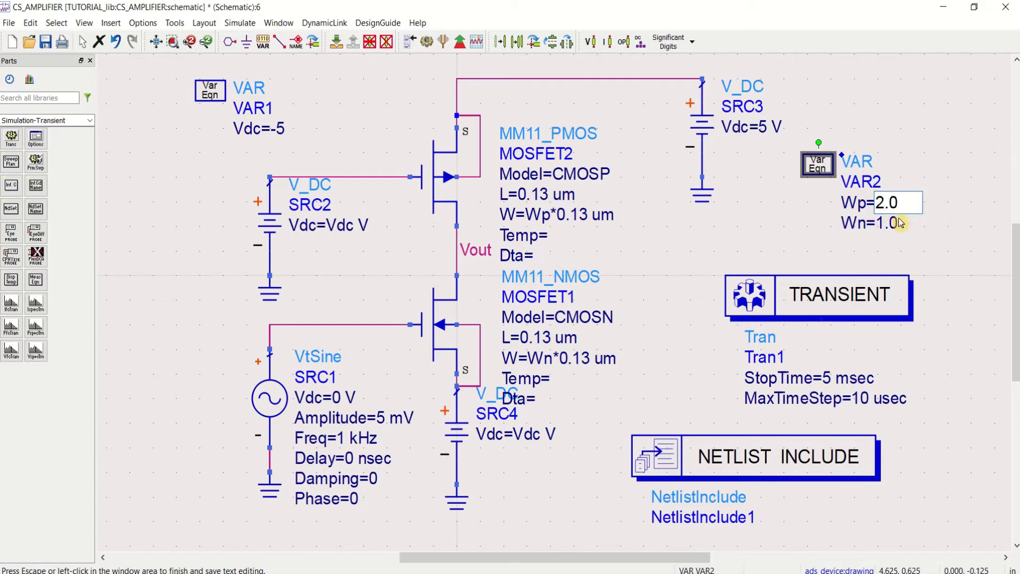
left_click(919, 164)
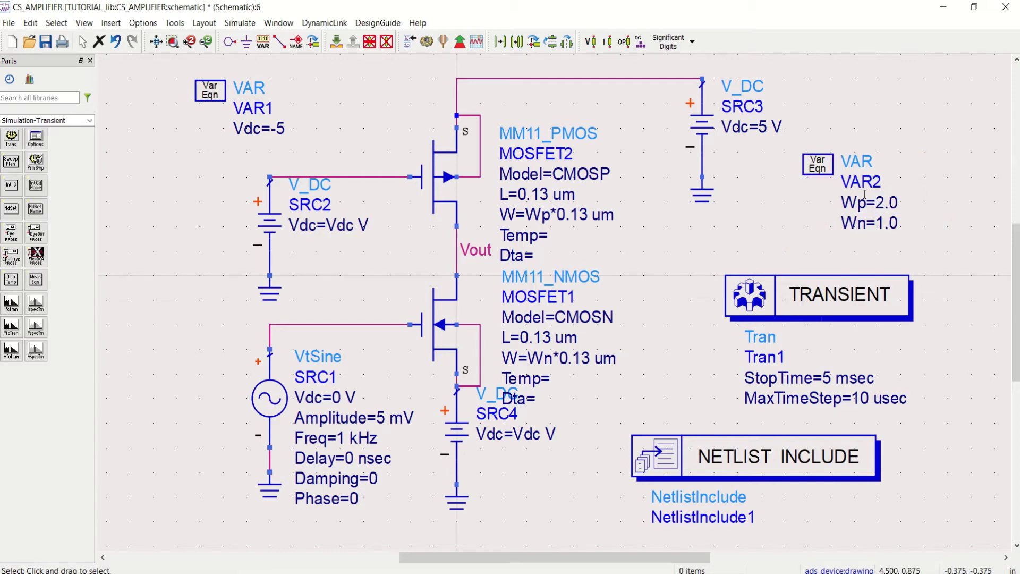
double_click(901, 226)
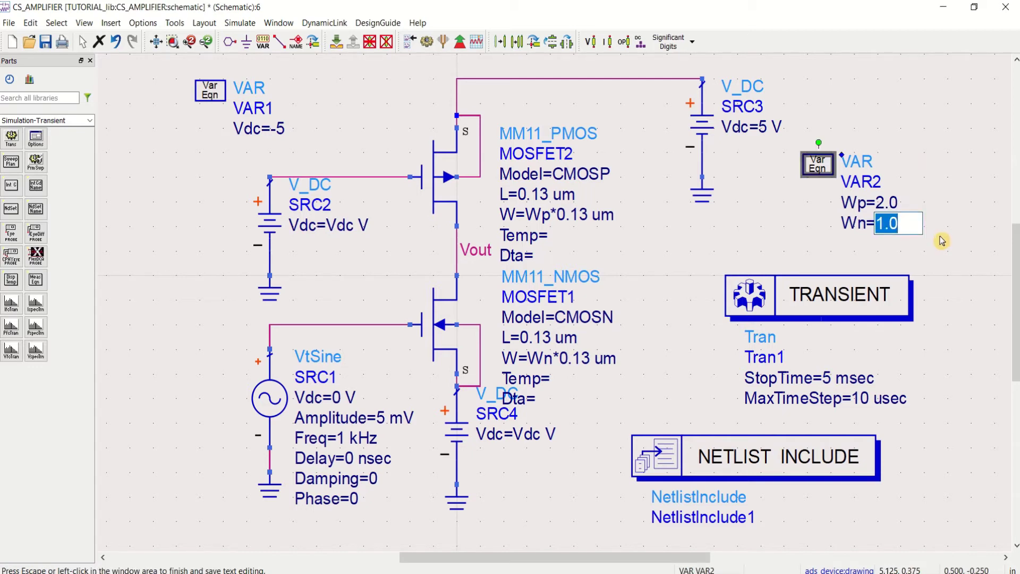
type("5.")
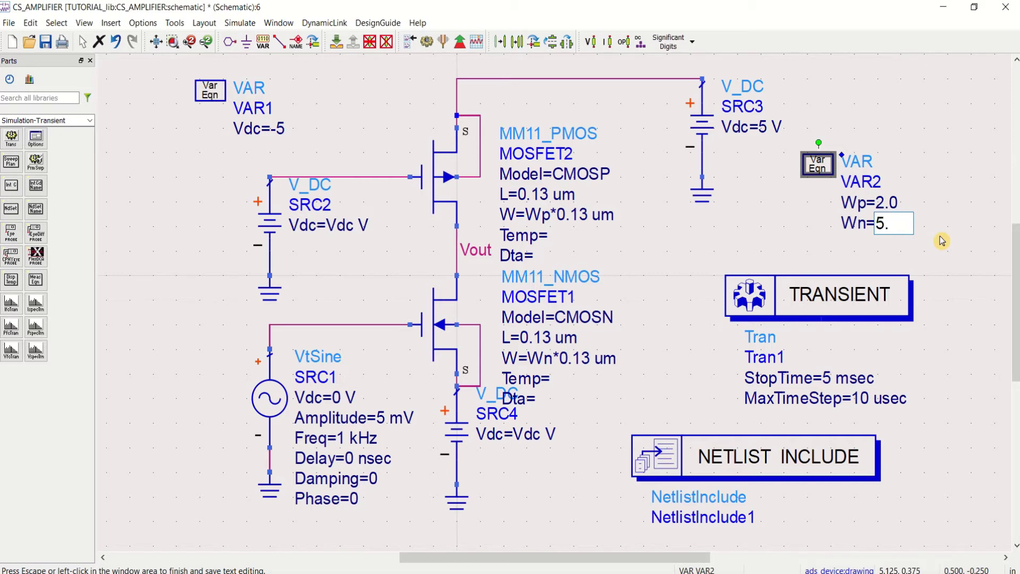
type("35")
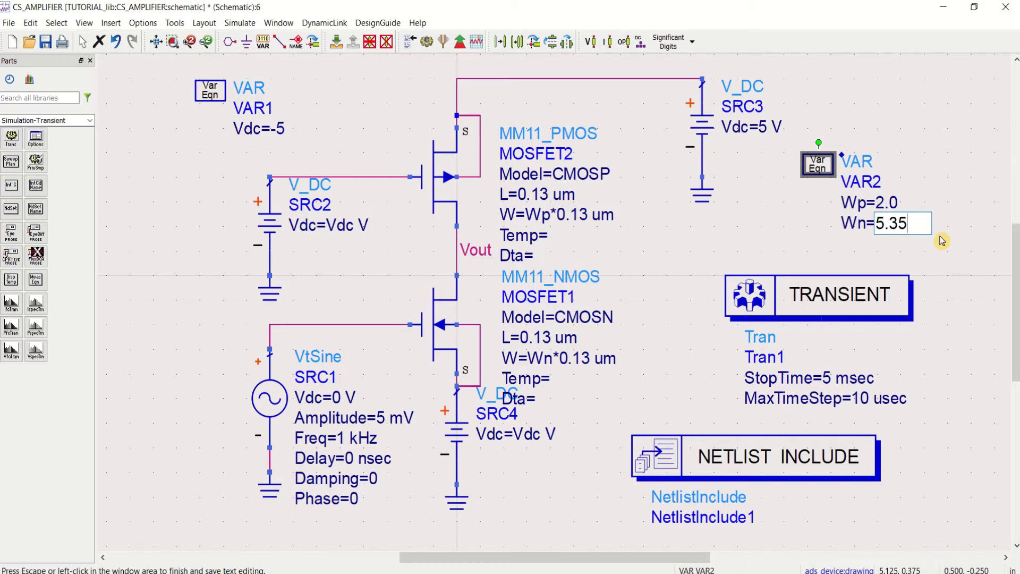
left_click(950, 160)
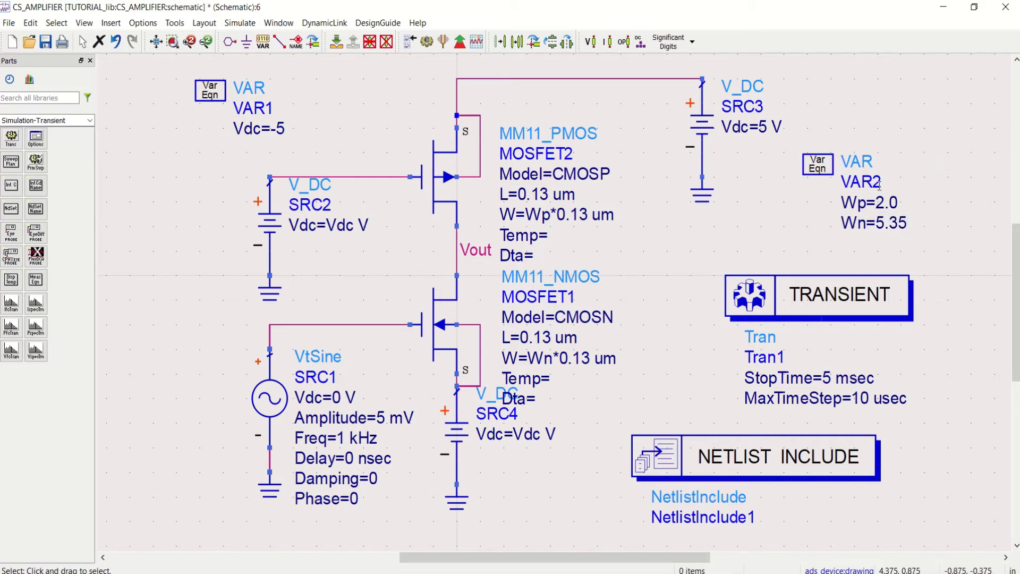
left_click(46, 43)
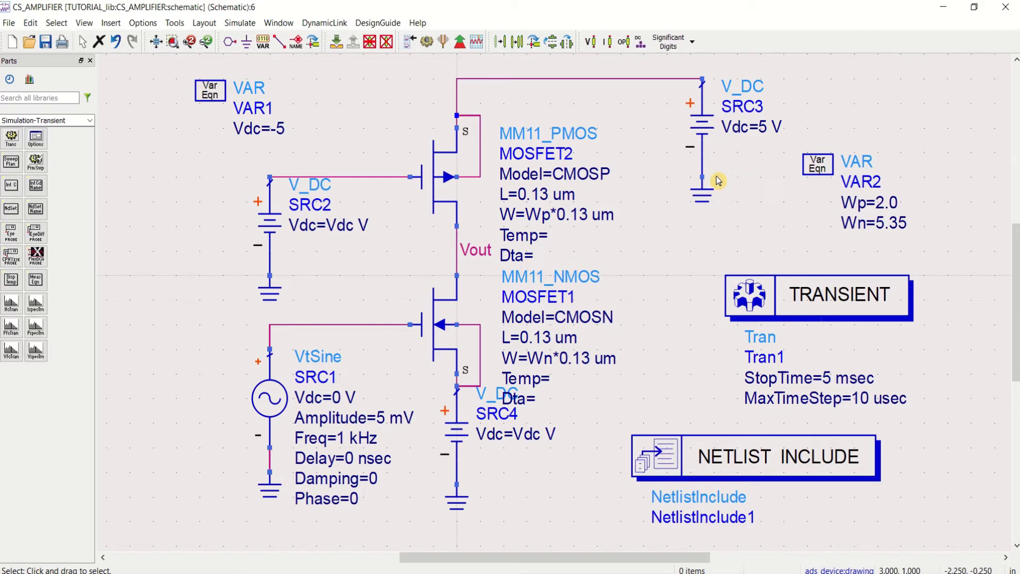
left_click(428, 43)
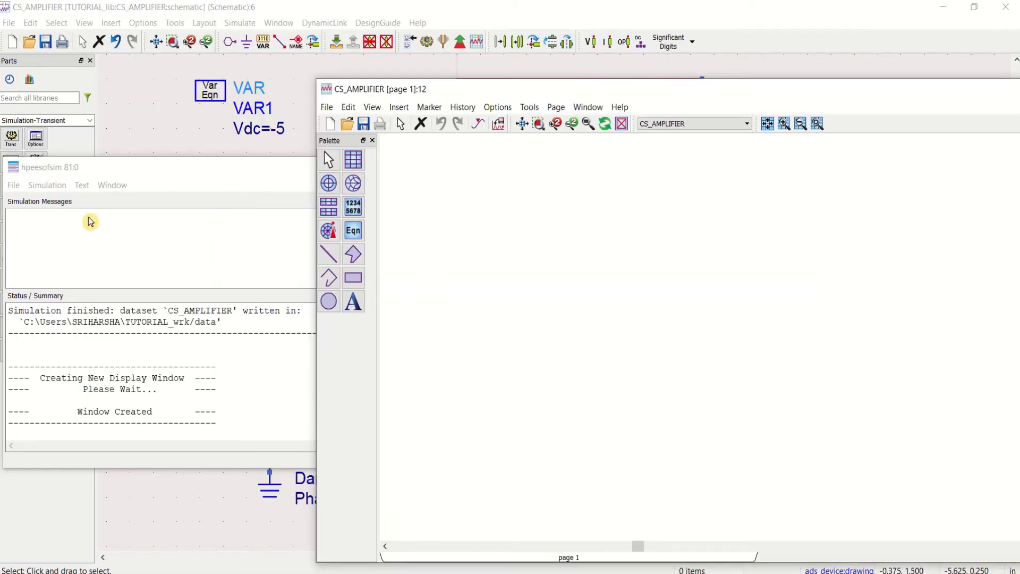
- Move and minimize the simulation status window, and bring the results window fully on screen
left_click(121, 168)
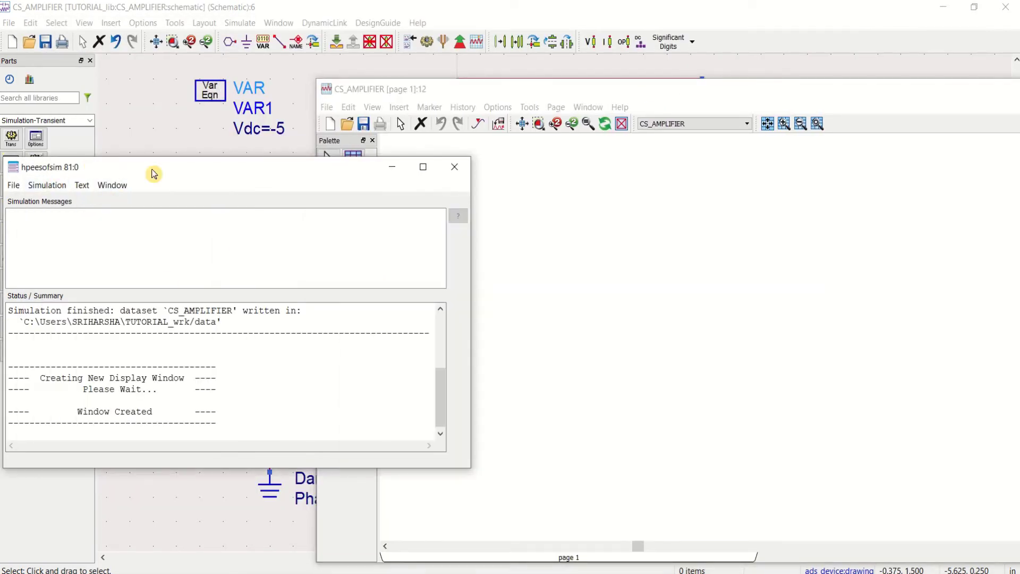
left_click_drag(152, 173, 263, 188)
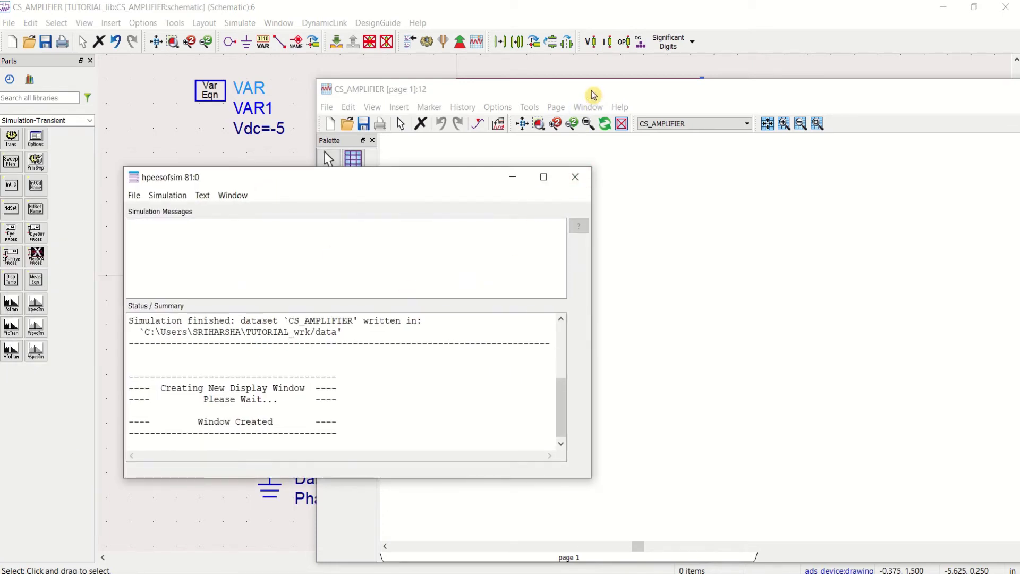
left_click(513, 177)
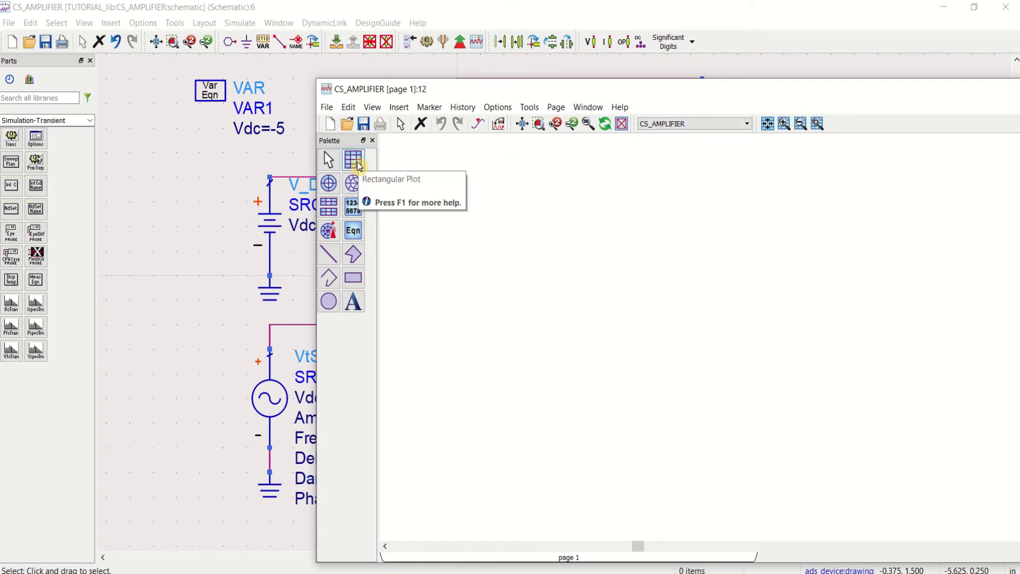
left_click_drag(482, 87, 325, 51)
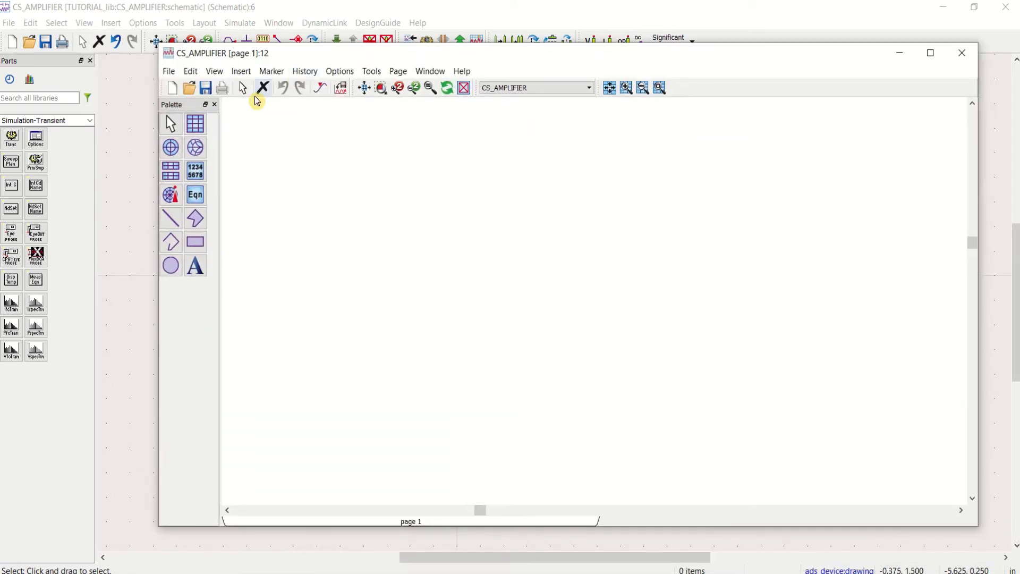
- Place a rectangular plot, cancel the trace dialog, and close the results window
left_click(196, 125)
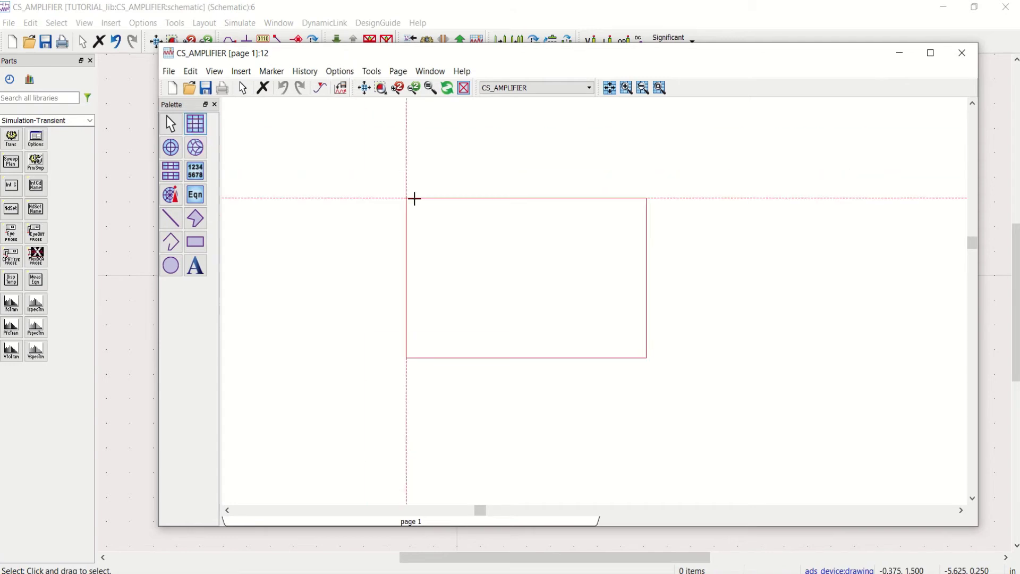
left_click(429, 203)
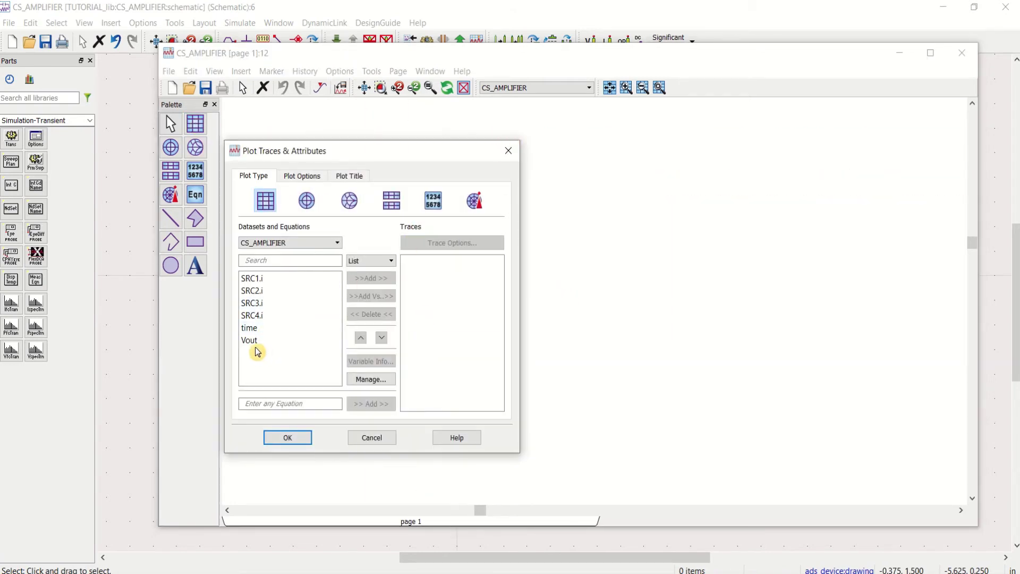
left_click(508, 151)
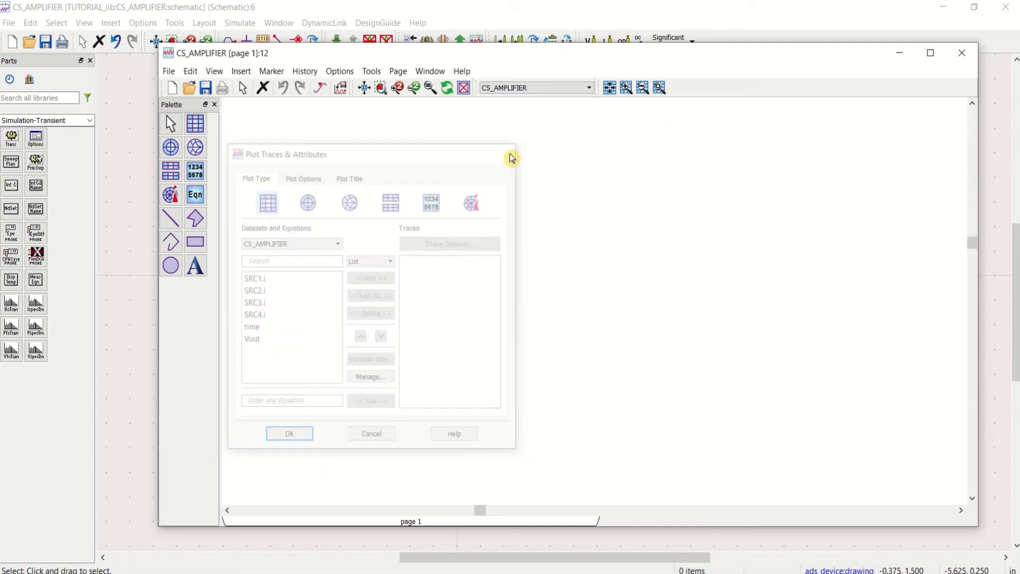
left_click(963, 55)
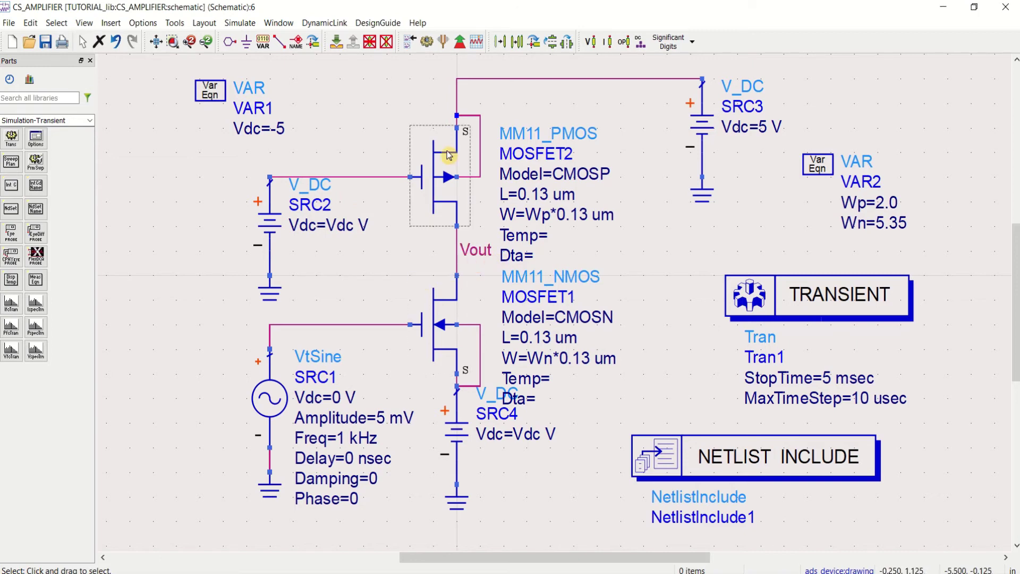
- Name the NMOS gate wire net Vin and the PMOS gate wire net Vbias, then save
left_click(297, 43)
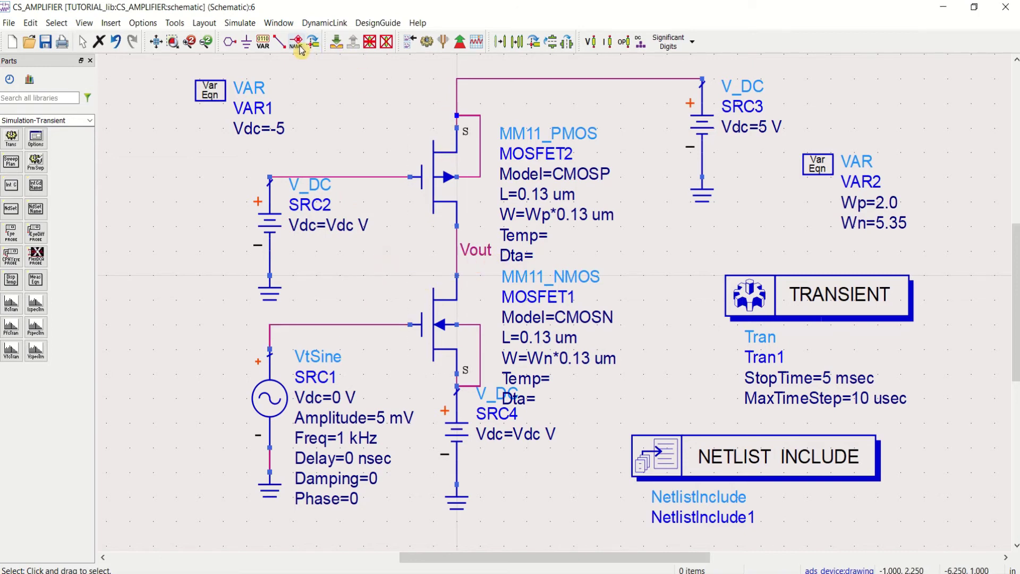
left_click(325, 325)
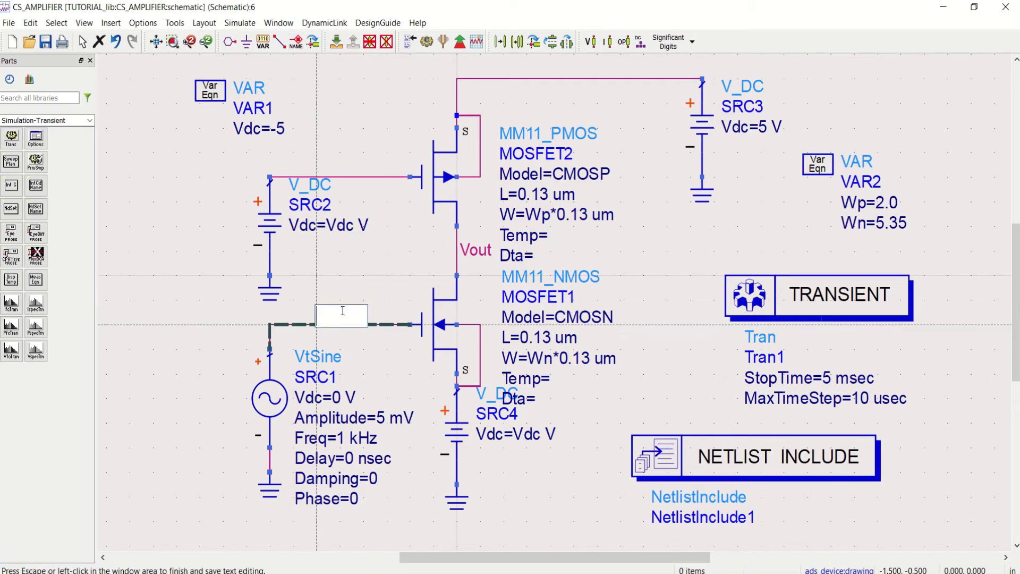
type("Vin")
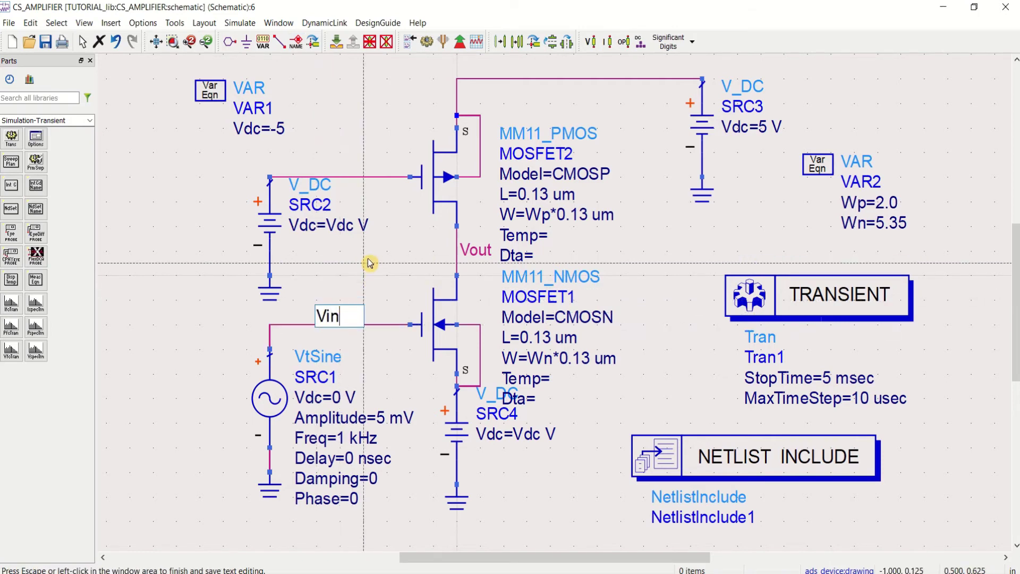
key("Escape")
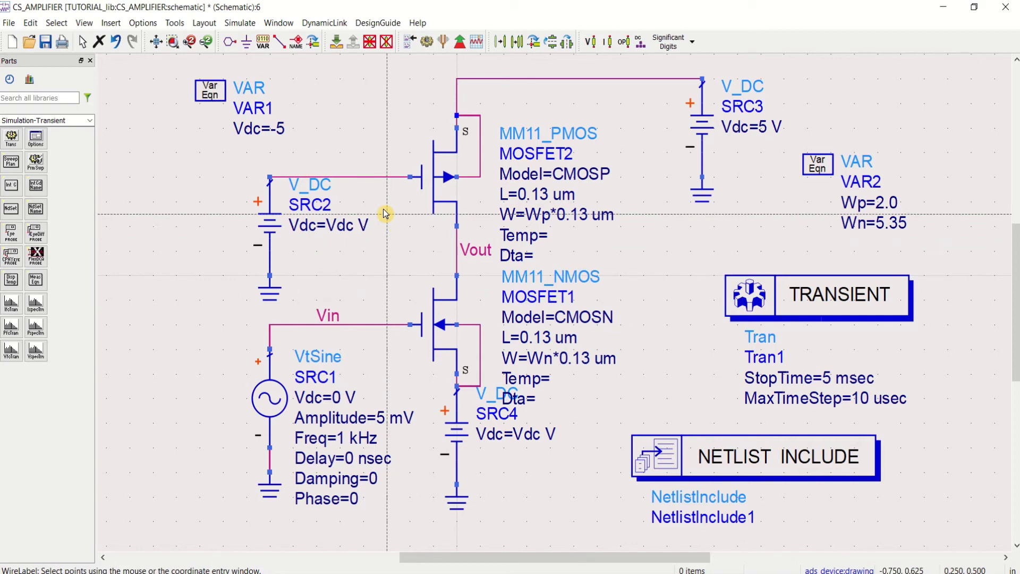
left_click(356, 182)
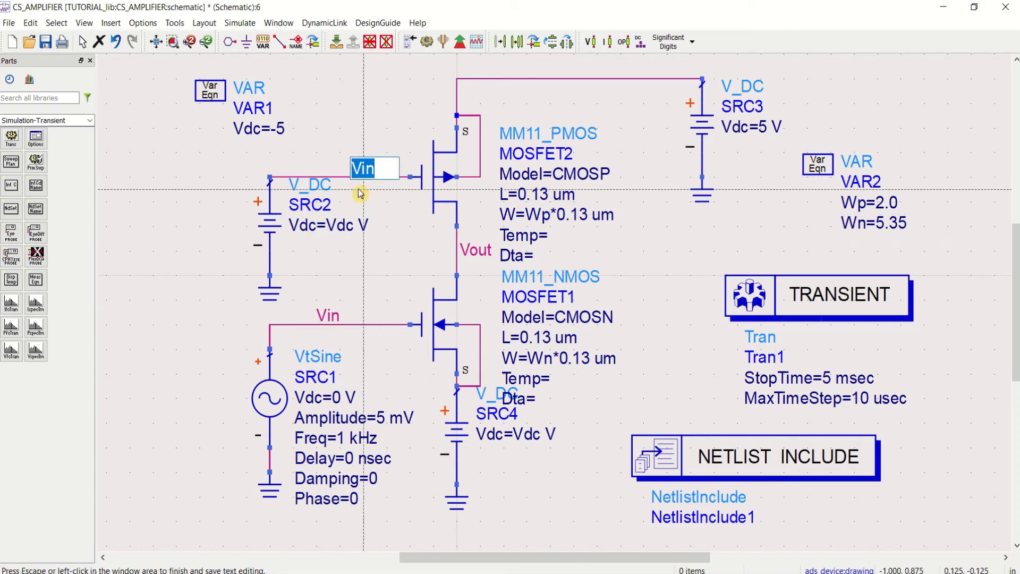
type("Vbias")
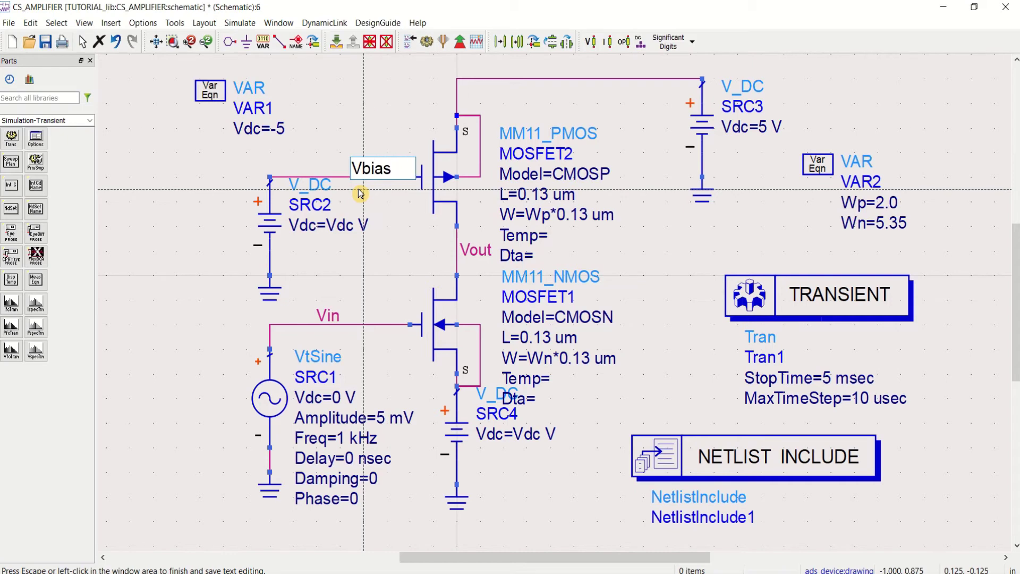
key("Return")
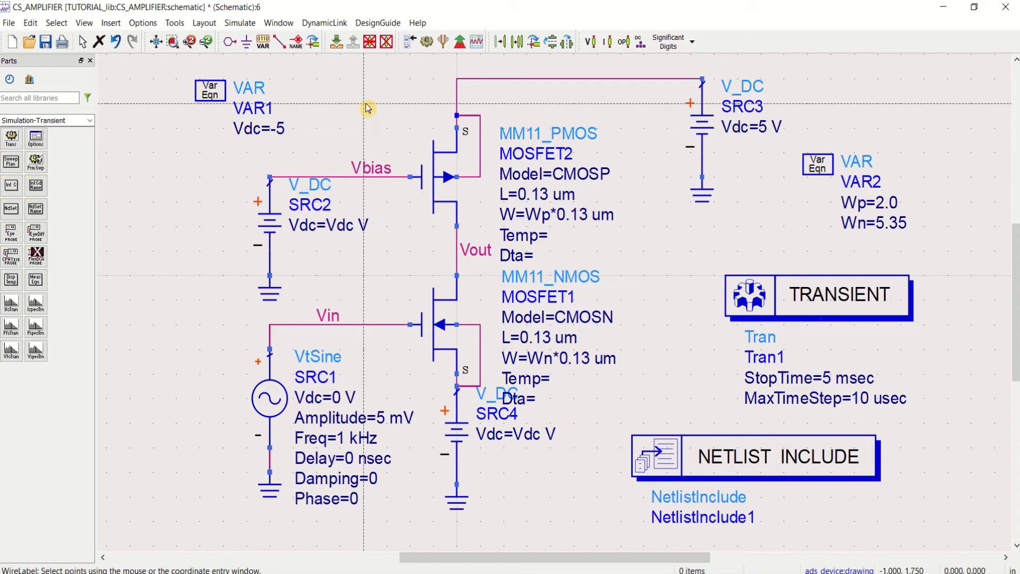
key("Escape")
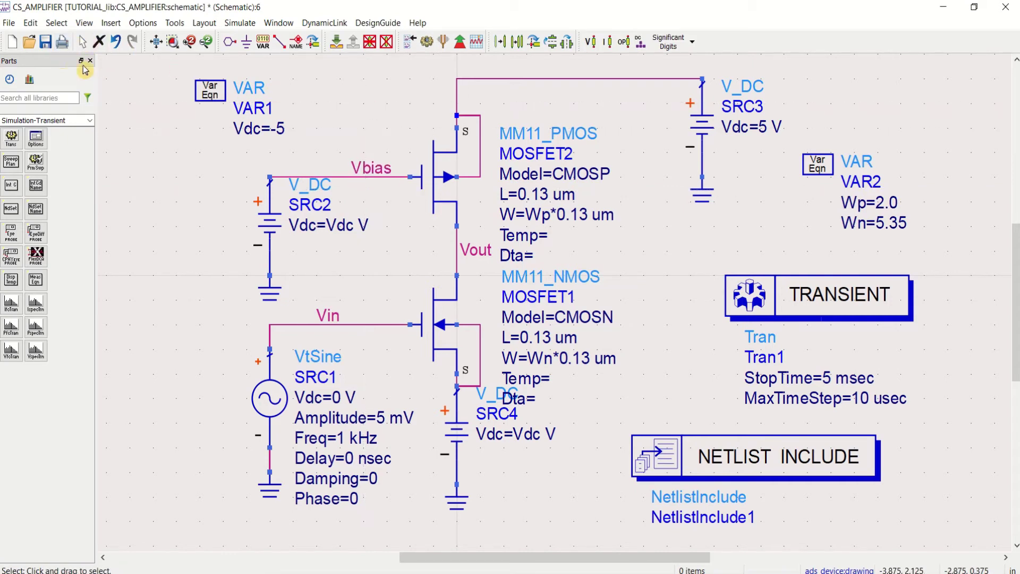
left_click(46, 41)
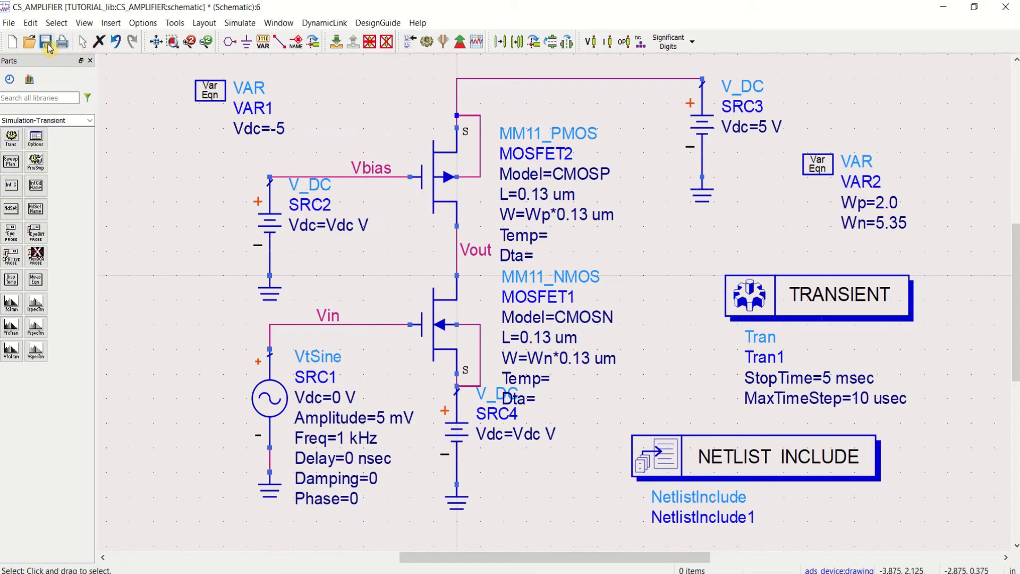
- Rerun the simulation and plot Vin and Vout versus time in a rectangular plot
left_click(428, 46)
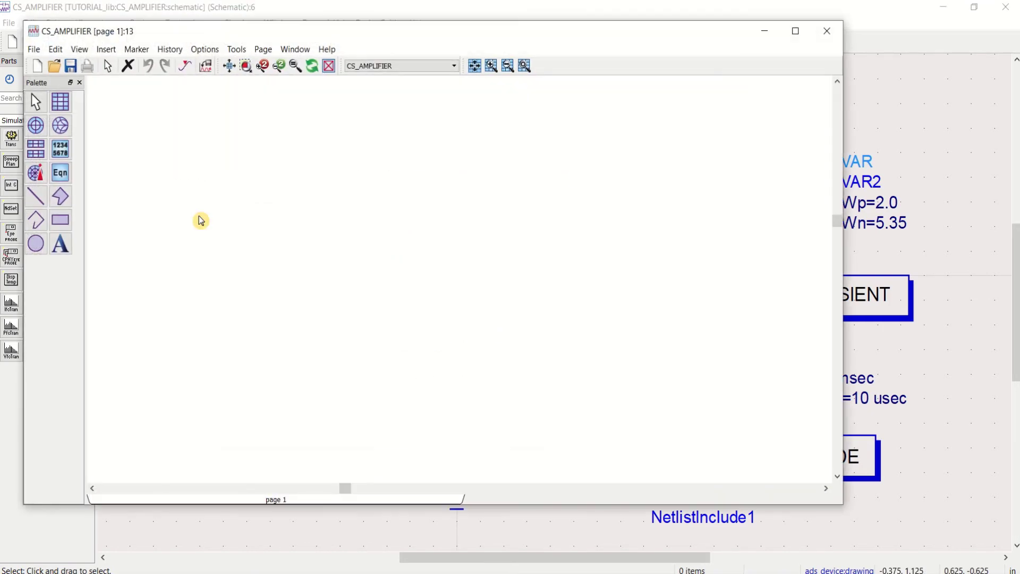
left_click(61, 102)
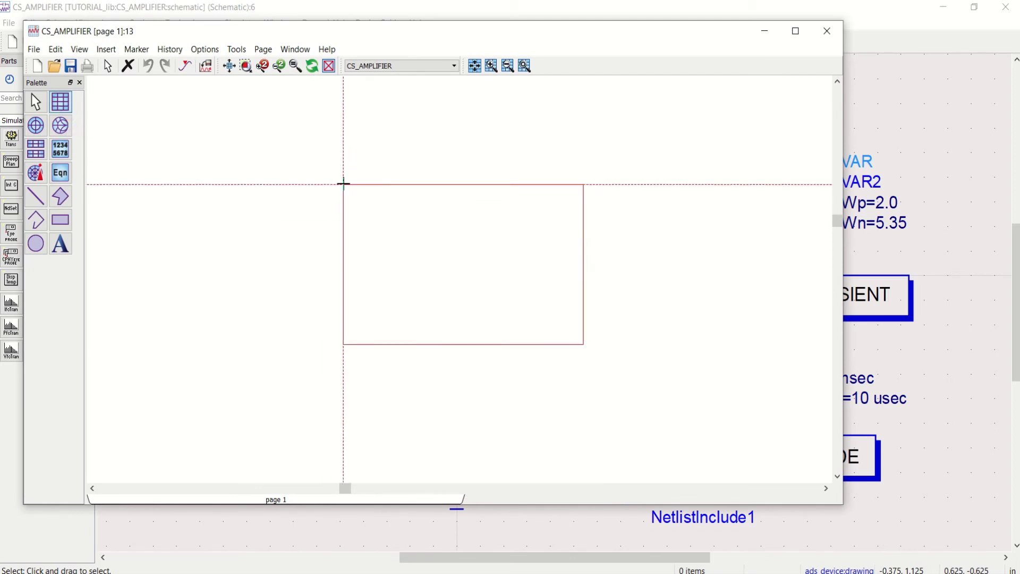
left_click(343, 183)
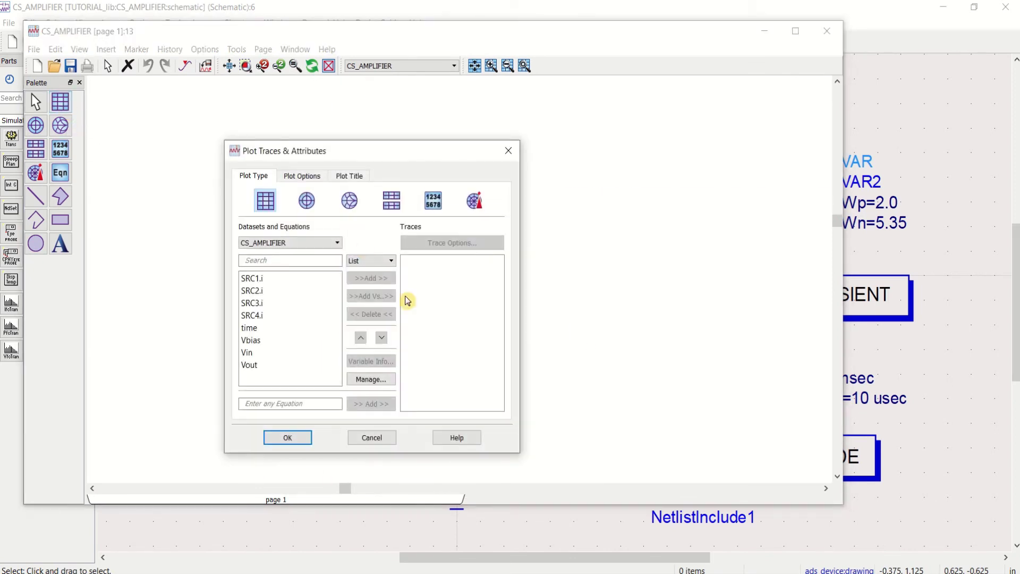
left_click(248, 353)
left_click(249, 365, "ctrl")
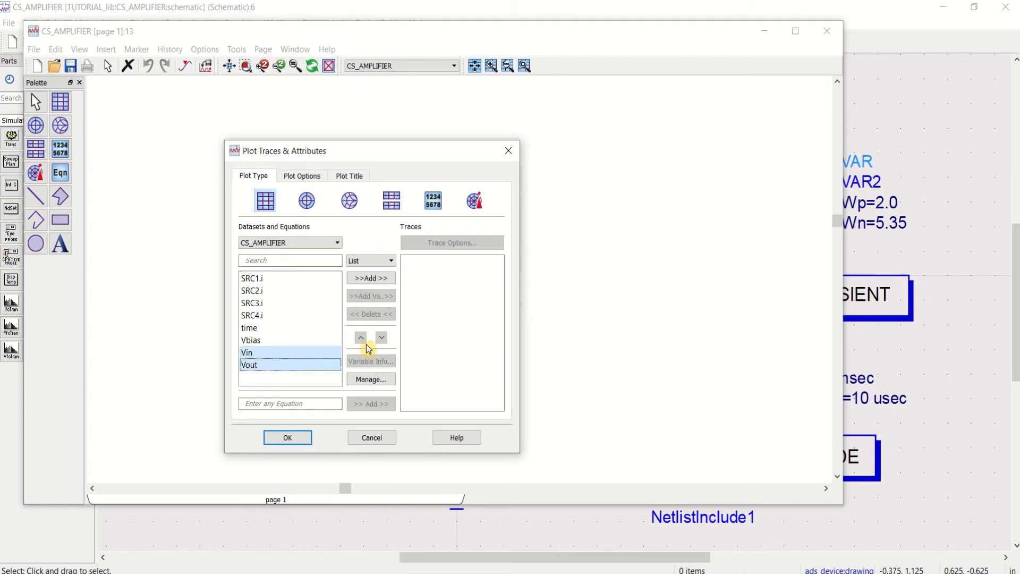
left_click(385, 285)
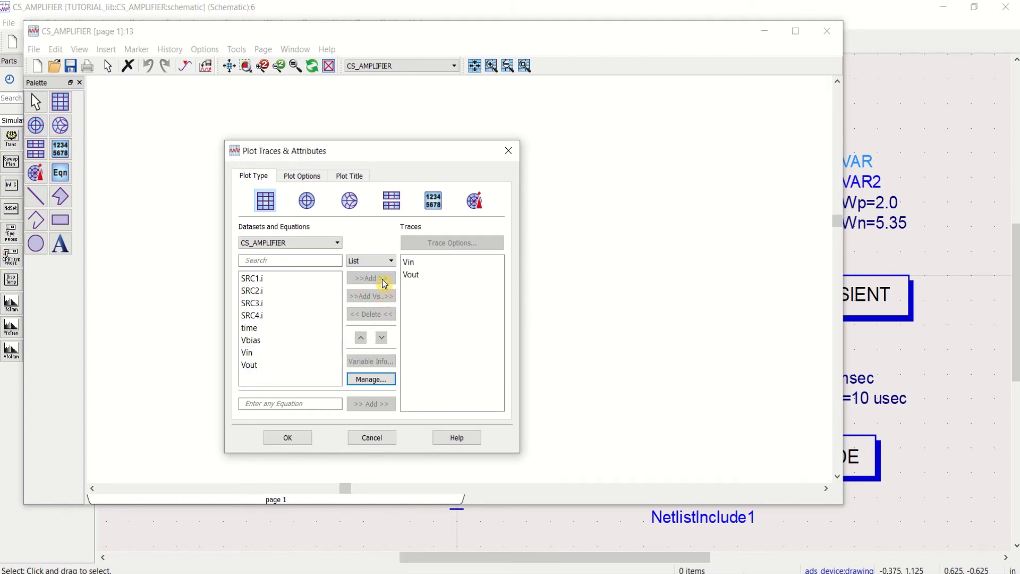
left_click(287, 437)
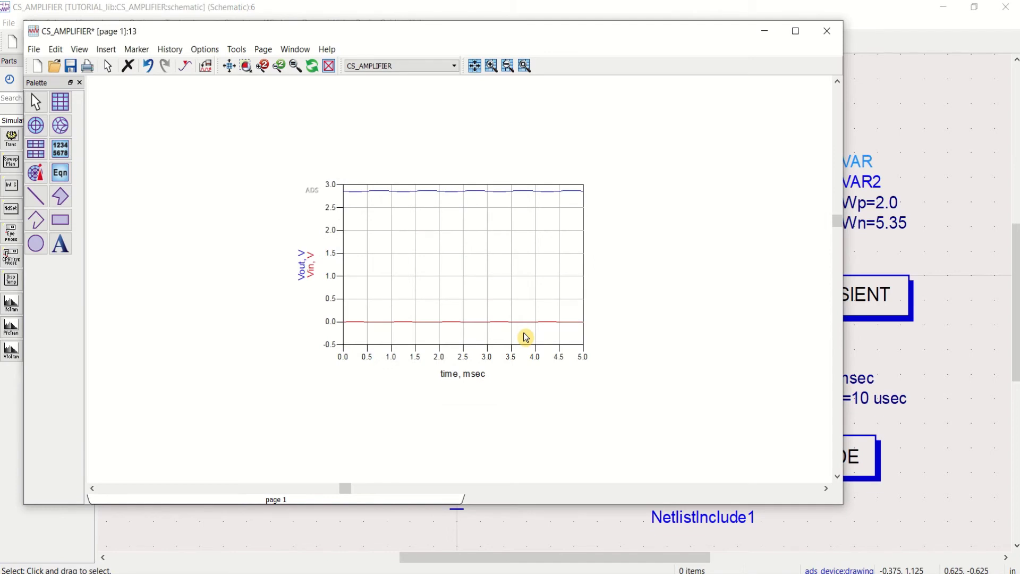
- Maximize the results window and switch the plot to stacked Vin and Vout graphs, fitted to the window
left_click(794, 31)
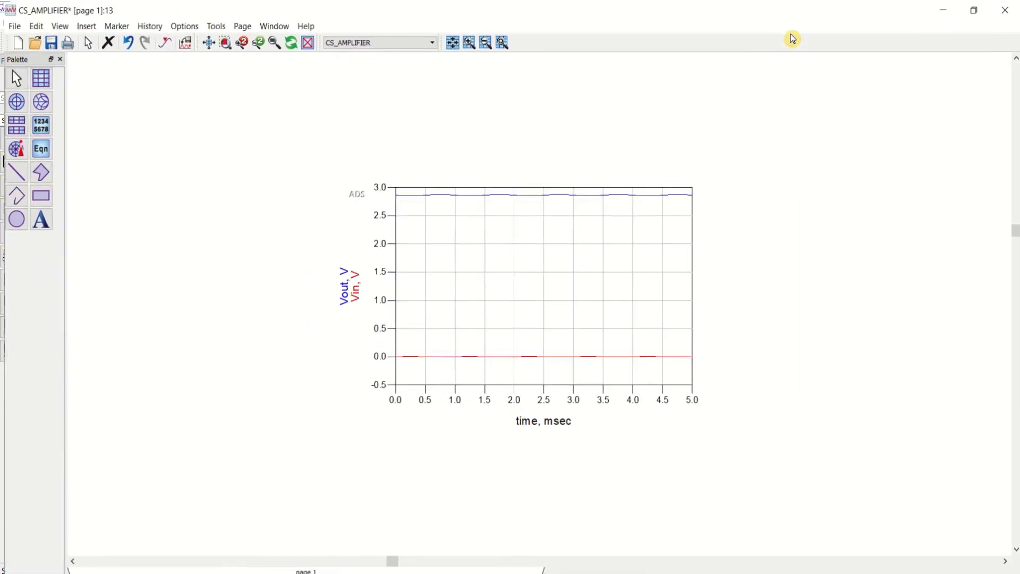
double_click(560, 237)
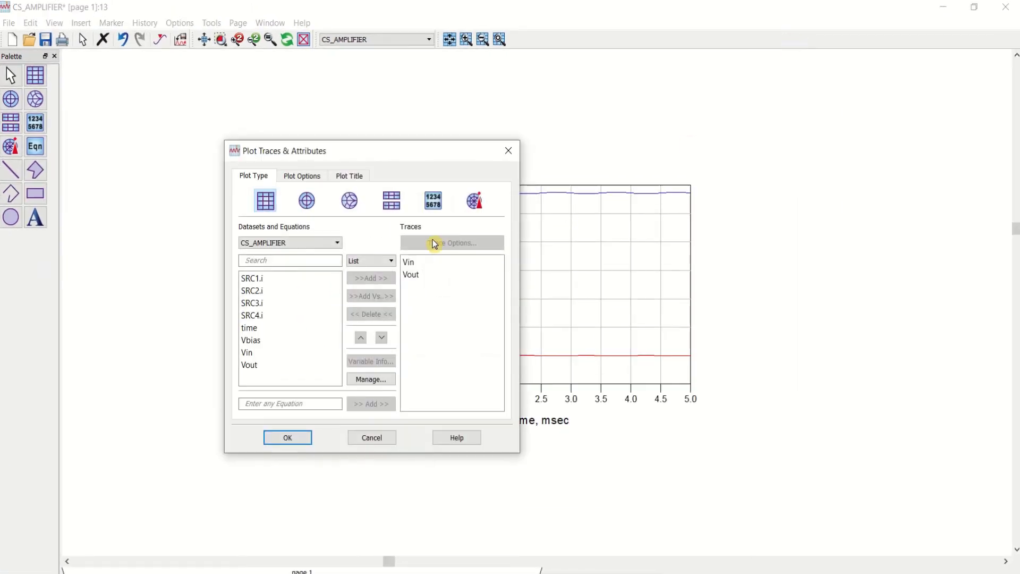
left_click(393, 207)
left_click(298, 439)
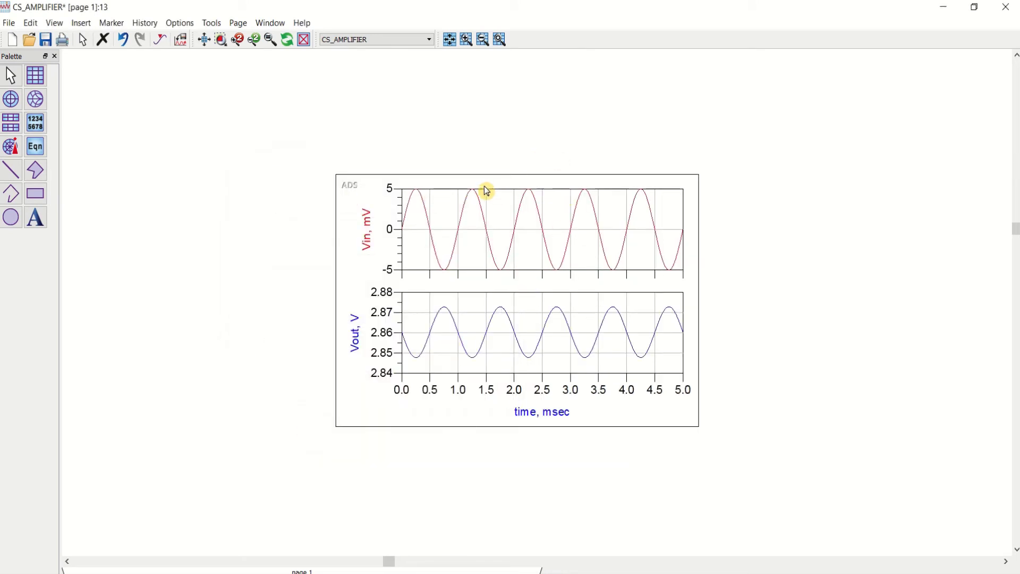
left_click_drag(486, 190, 432, 181)
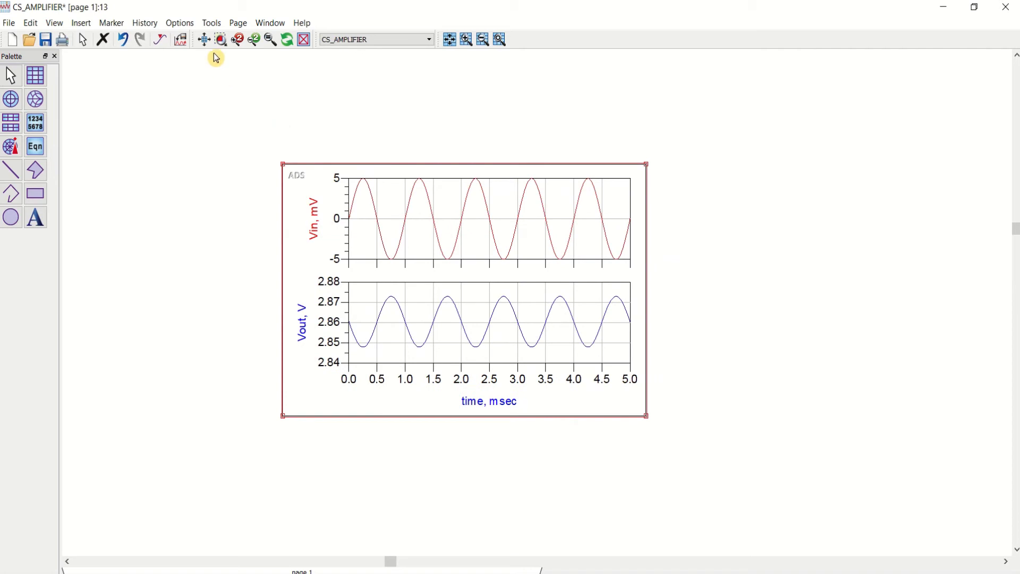
left_click(205, 39)
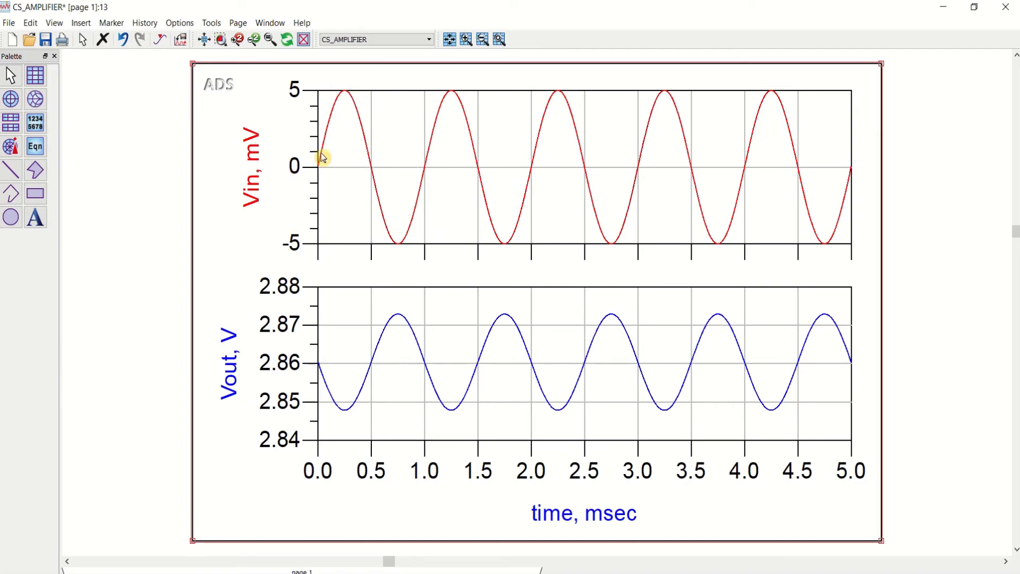
- Thicken the Vin trace line, then the Vout trace line to 1.0 points
double_click(264, 168)
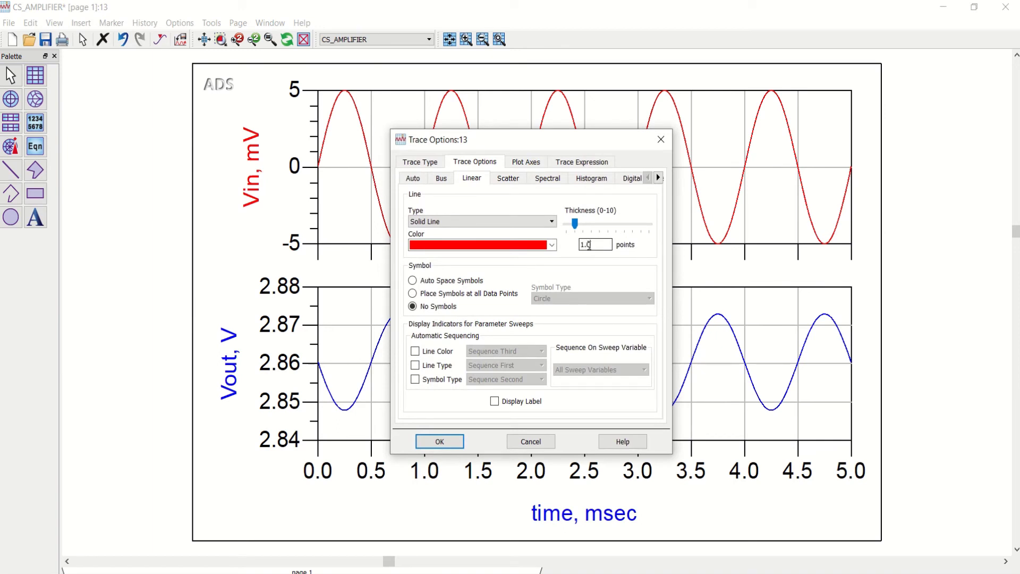
left_click(439, 442)
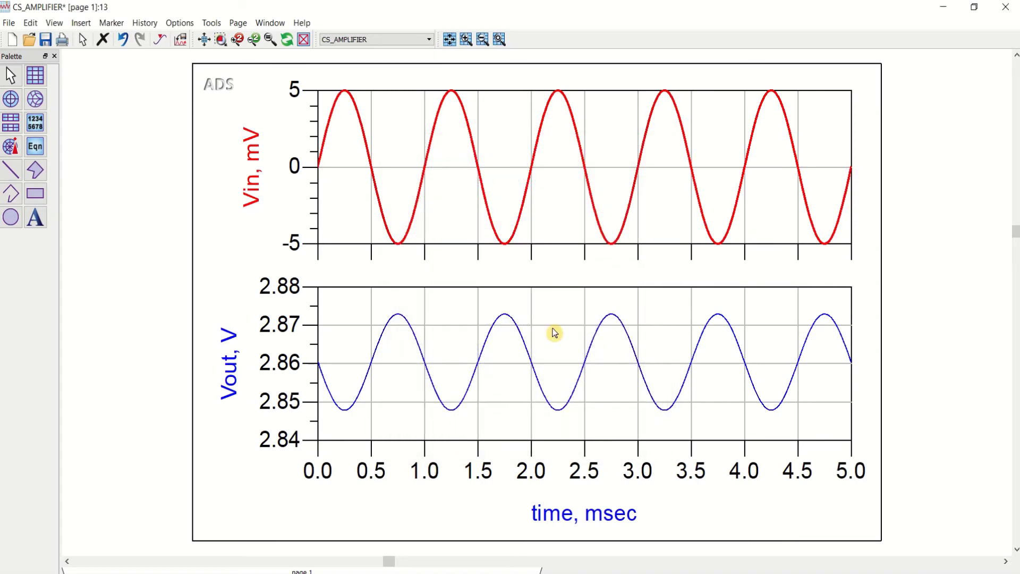
double_click(232, 372)
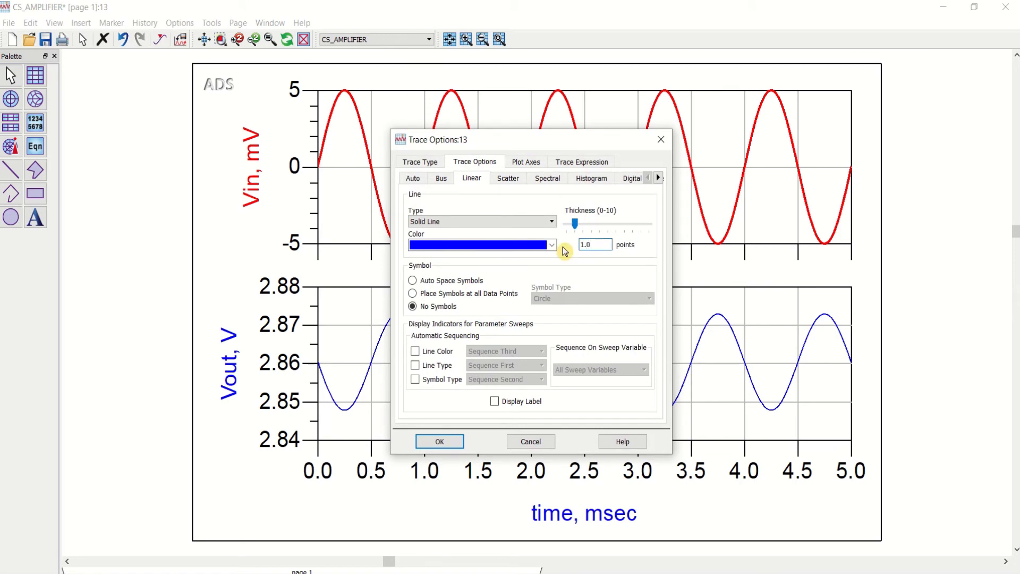
left_click(441, 441)
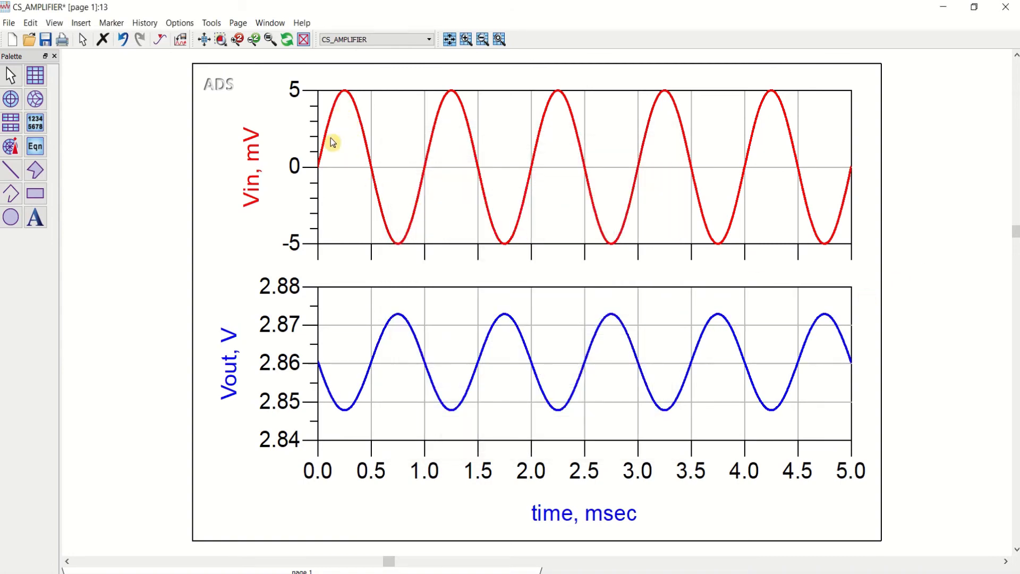
- Close the hpeesofsim status window on the schematic and restore the Vin/Vout plot display
left_click(945, 8)
left_click(574, 176)
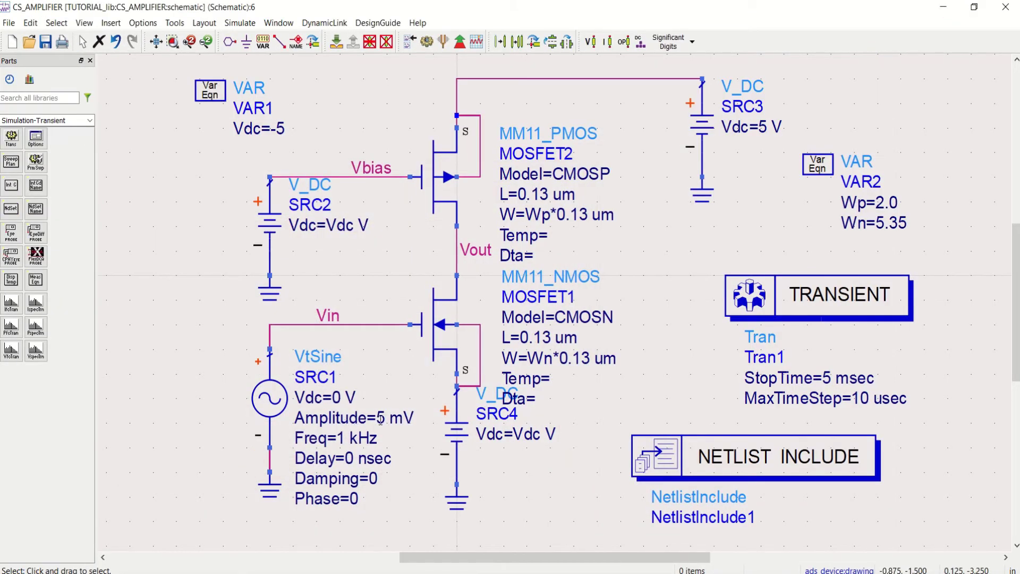
left_click(398, 573)
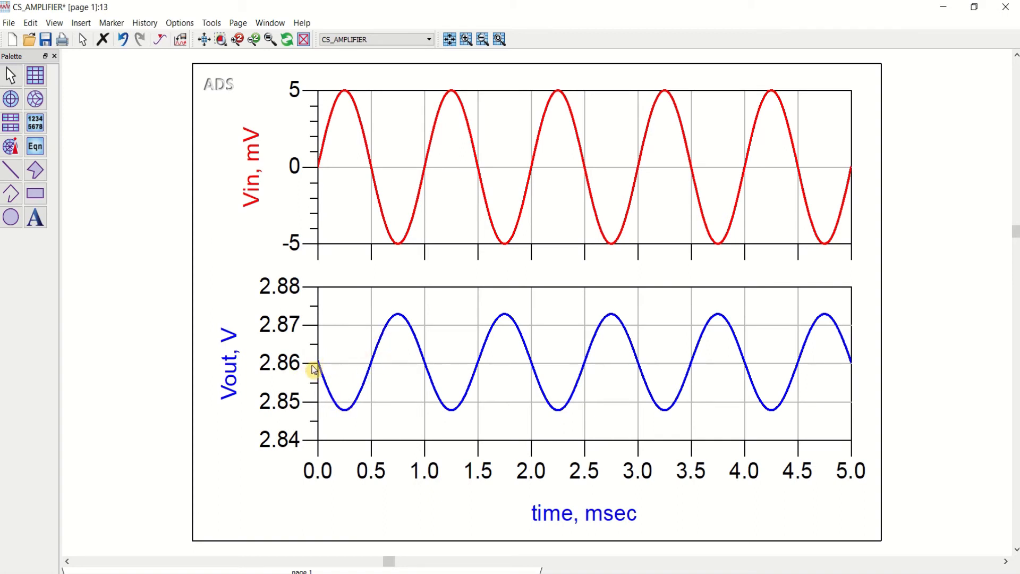
- Place marker m1 on a Vout peak and m2 on the trough near 1.25 msec
left_click(161, 41)
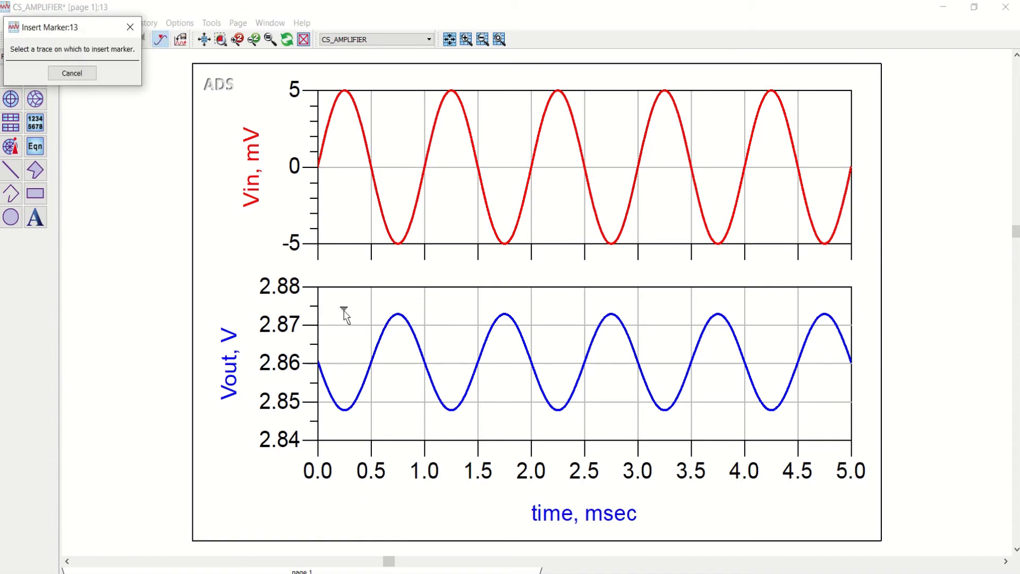
left_click(396, 316)
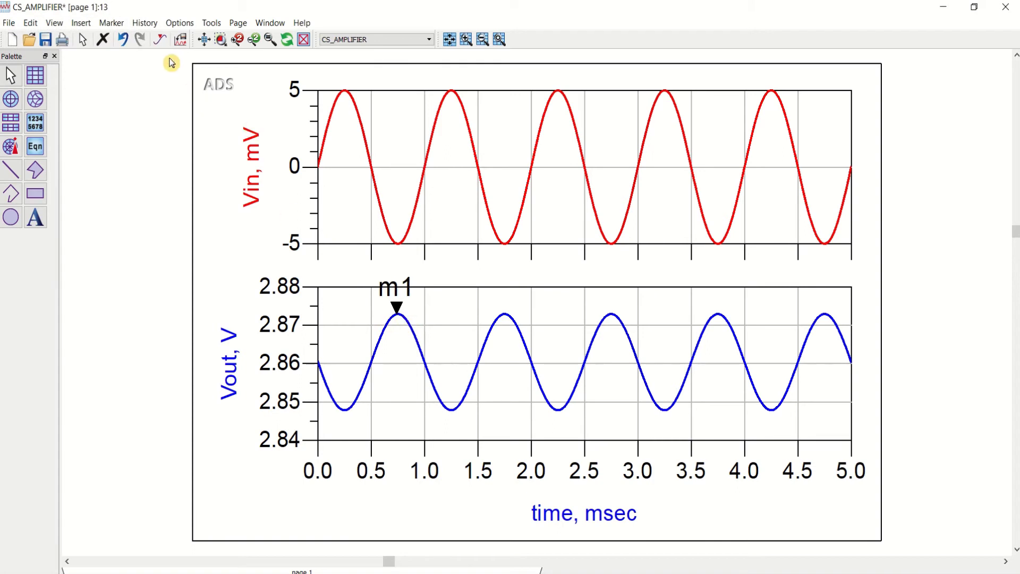
left_click(160, 40)
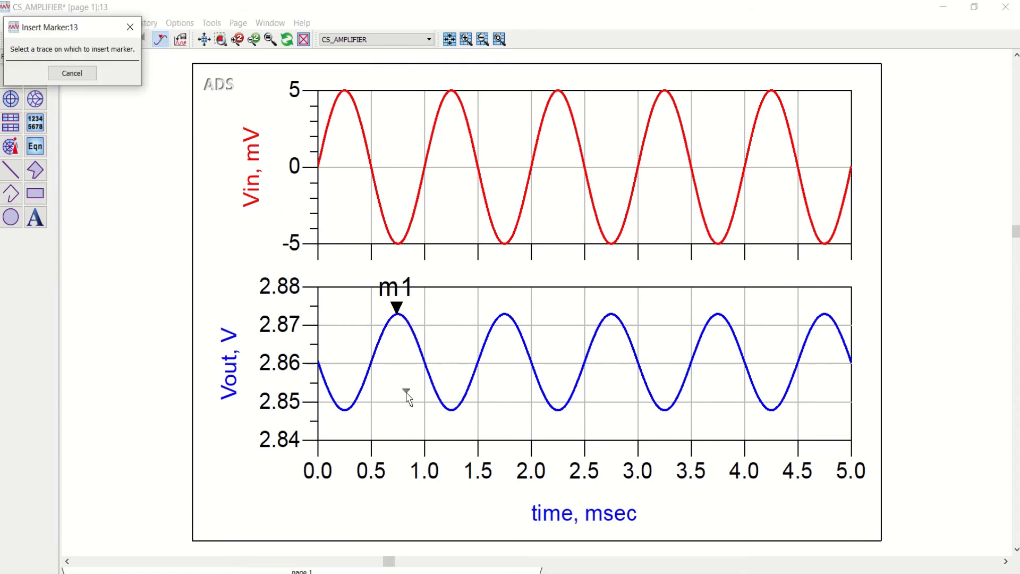
left_click(451, 409)
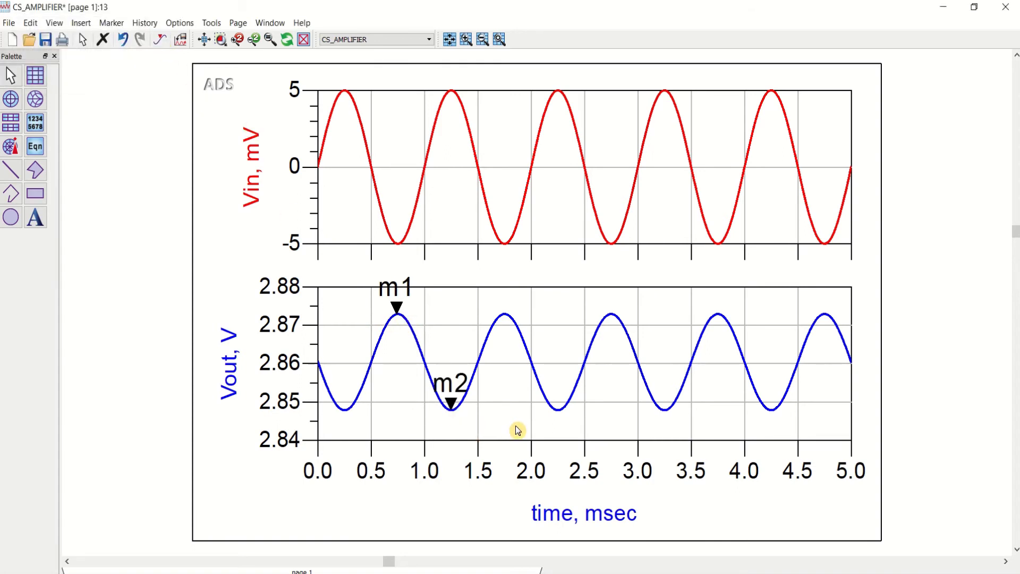
scroll(528, 368, "down", 1)
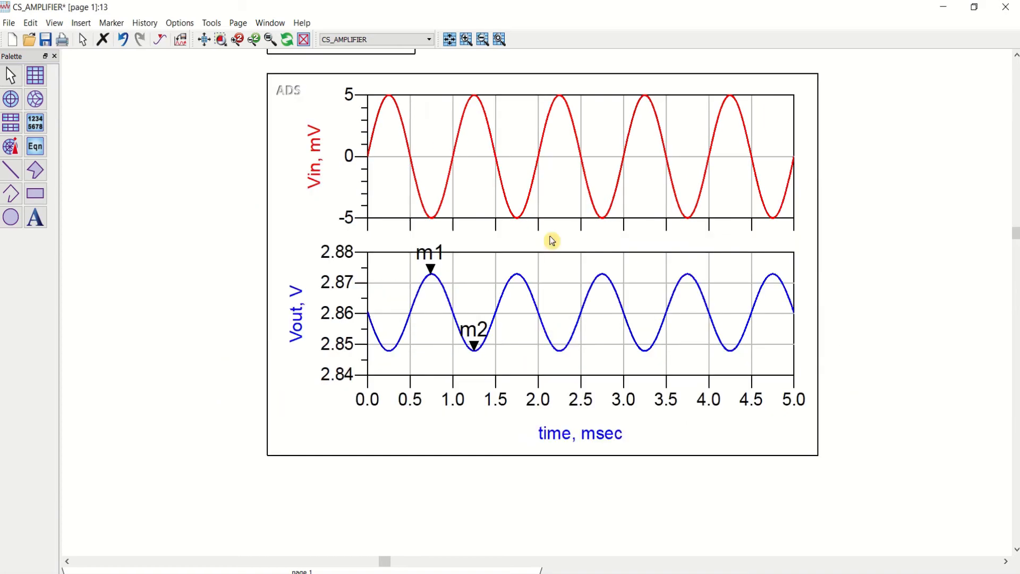
left_click(203, 41)
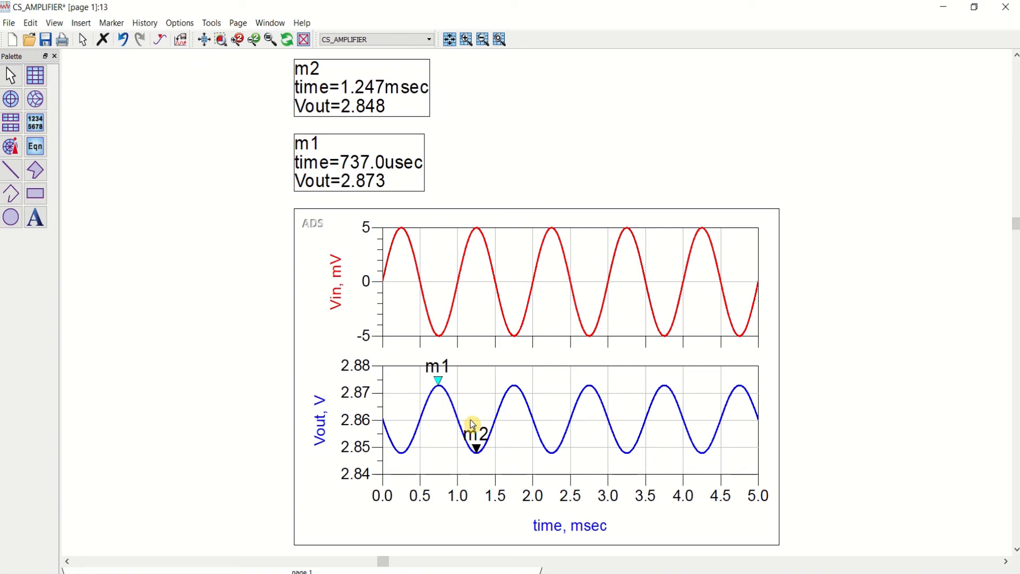
- Nudge m1 to 2.873 V at 747.0 usec and line the m1/m2 readouts up side by side
key("Right")
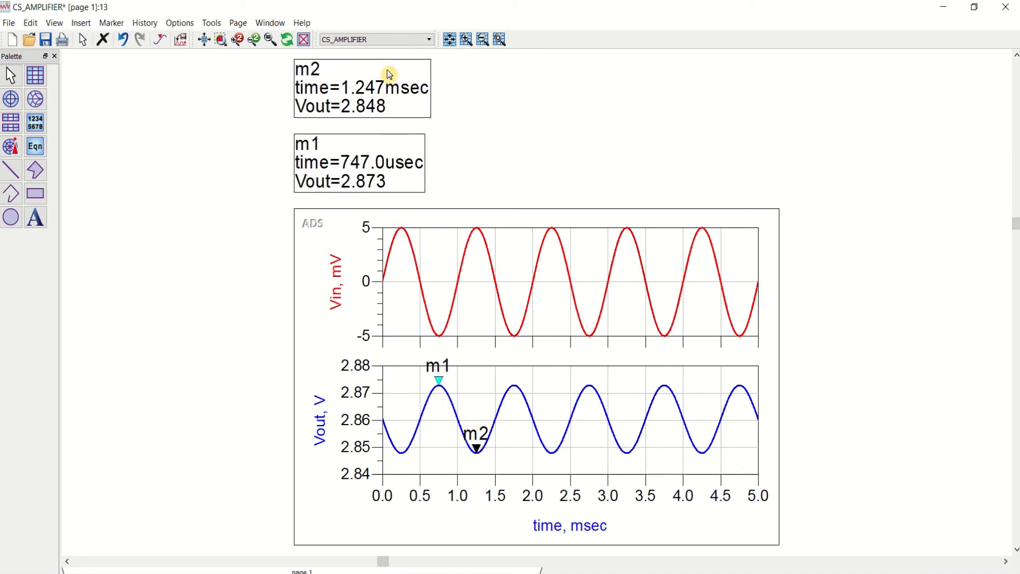
left_click_drag(387, 72, 532, 151)
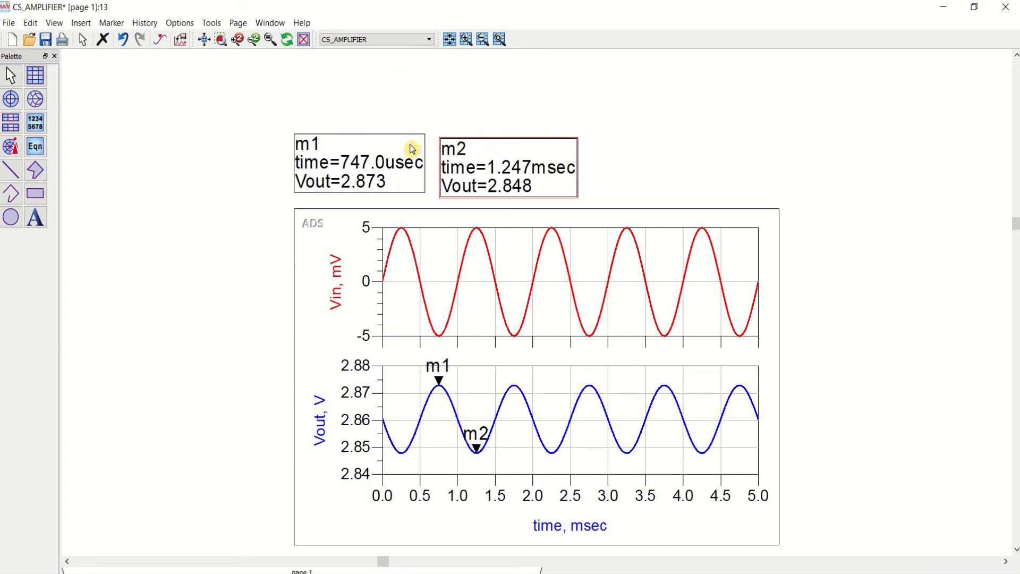
left_click_drag(410, 144, 410, 150)
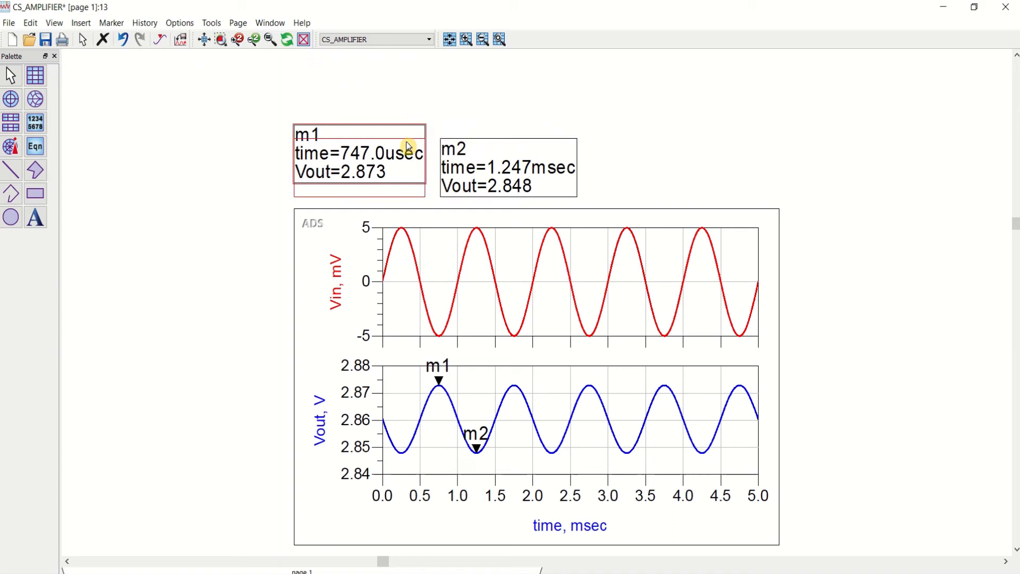
left_click(632, 168)
left_click(204, 39)
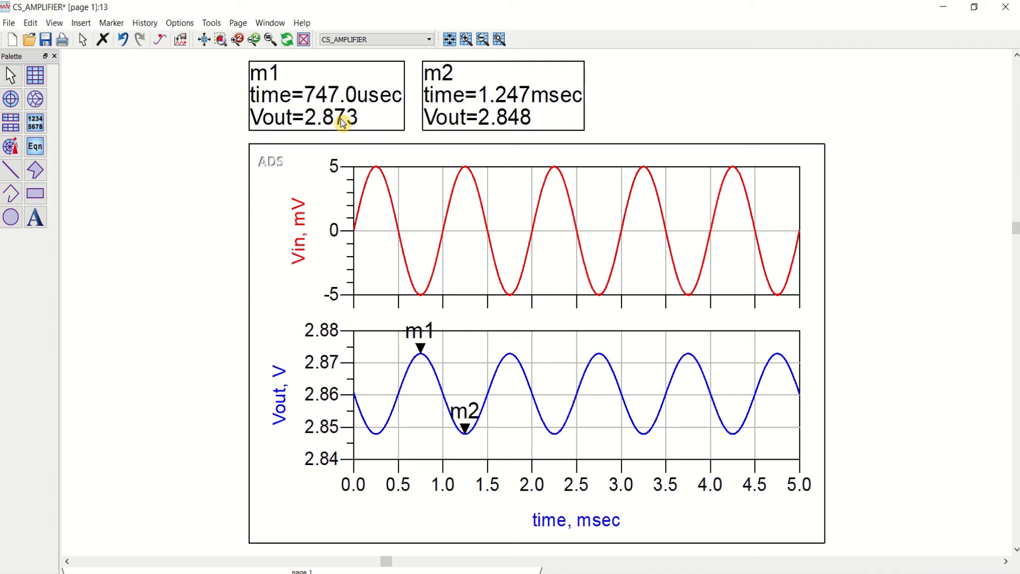
- Launch Windows Calculator by searching 'cal' and enter the peak value 2.873
left_click(82, 567)
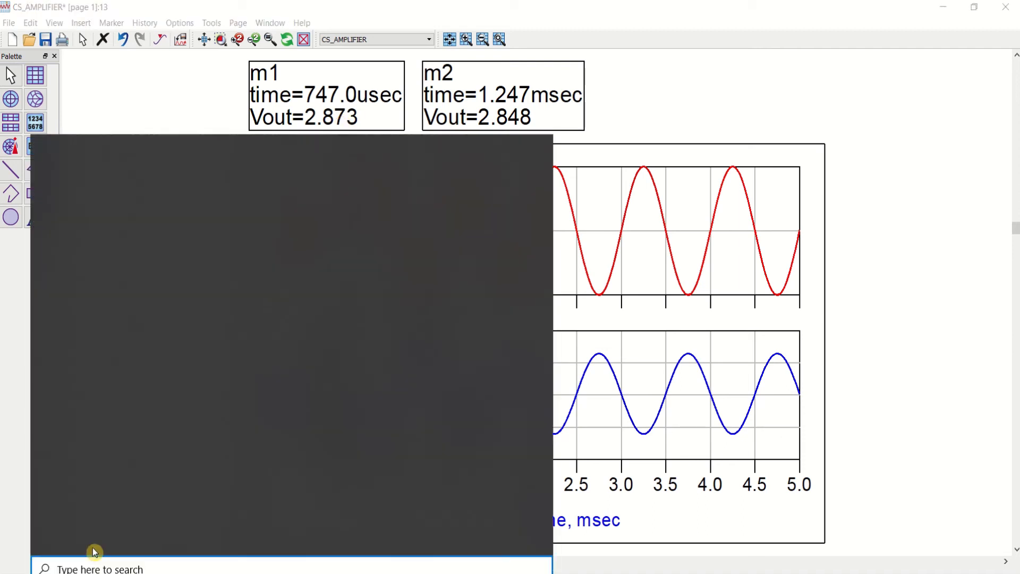
type("c")
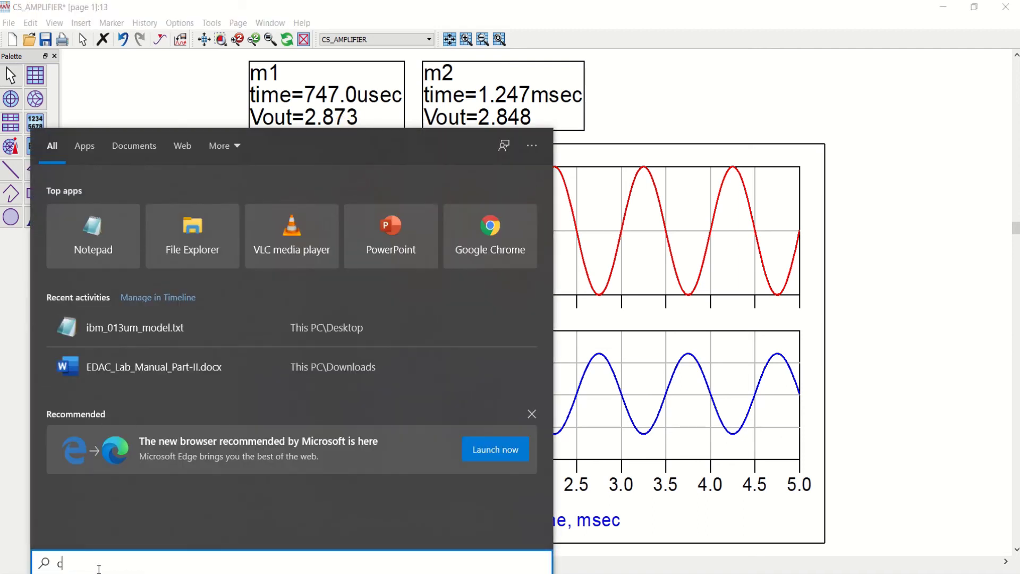
type("al")
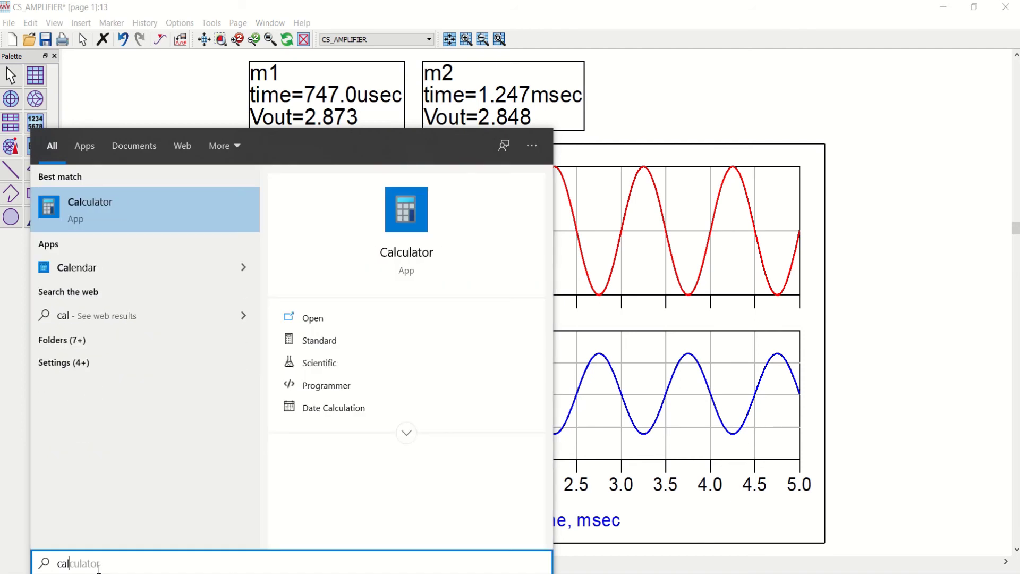
left_click(109, 221)
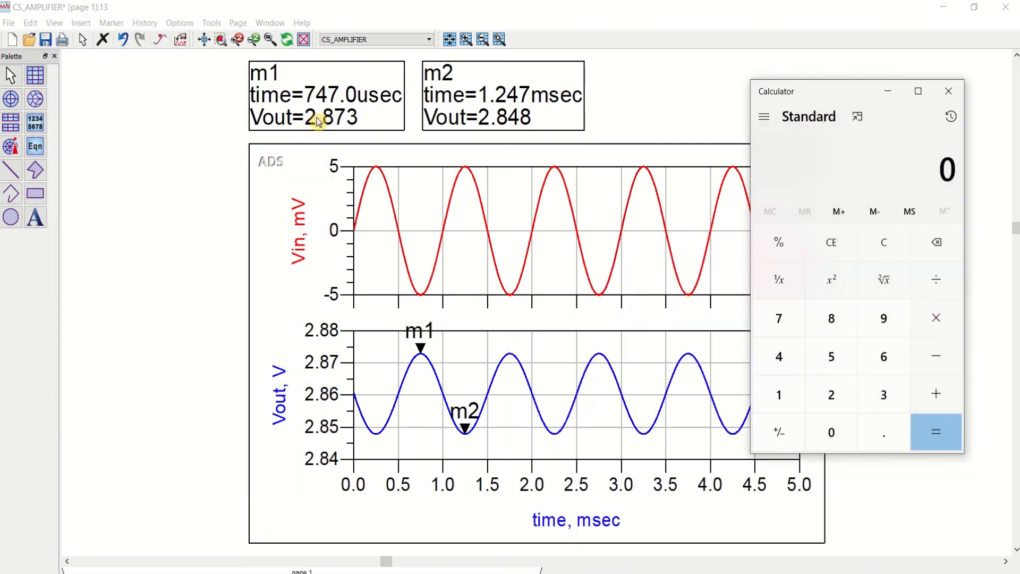
left_click(834, 398)
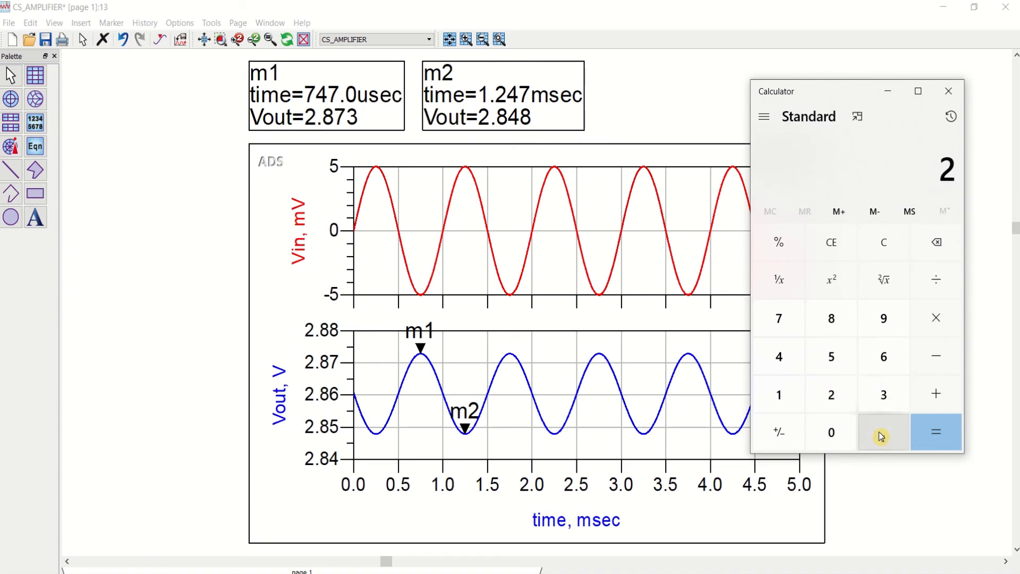
left_click(882, 435)
left_click(832, 332)
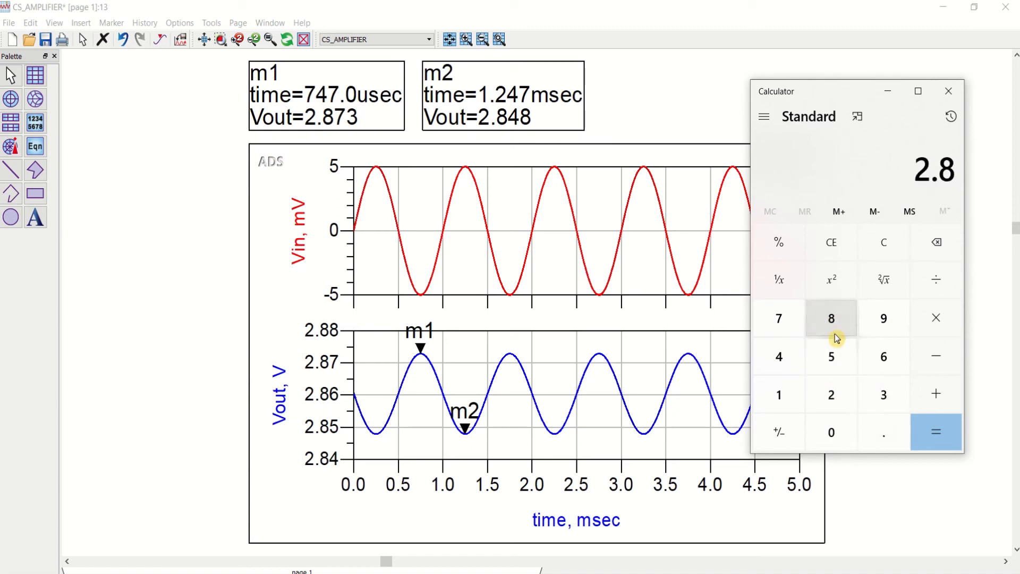
left_click(779, 320)
left_click(881, 393)
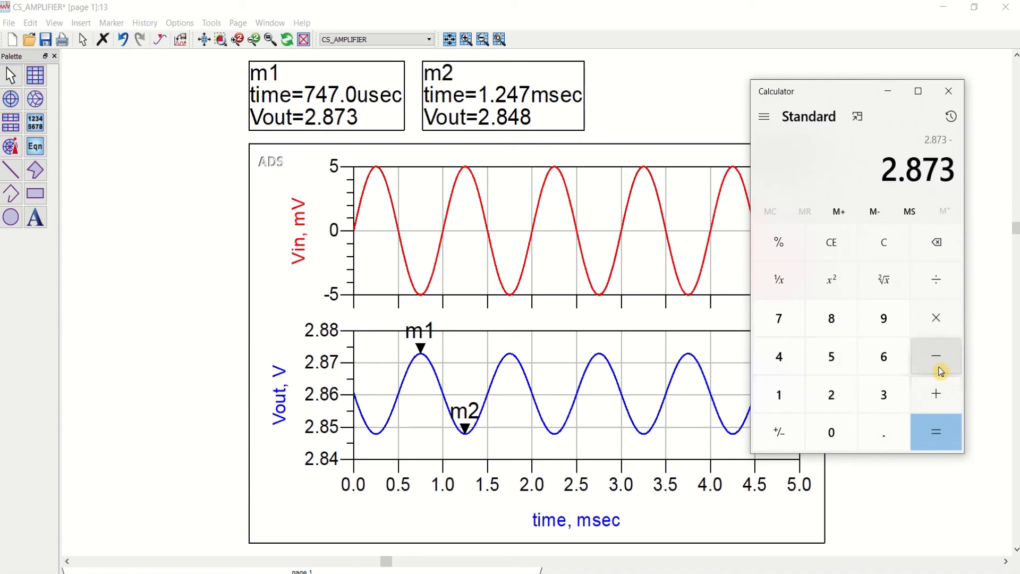
- Subtract the trough value 2.848 to get 0.025, then start a division
left_click(838, 393)
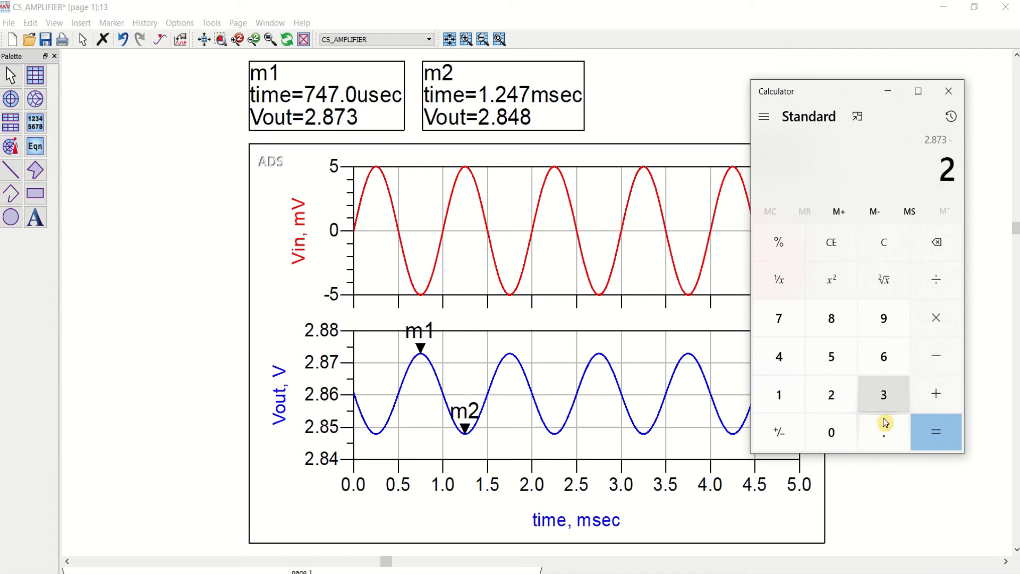
left_click(891, 442)
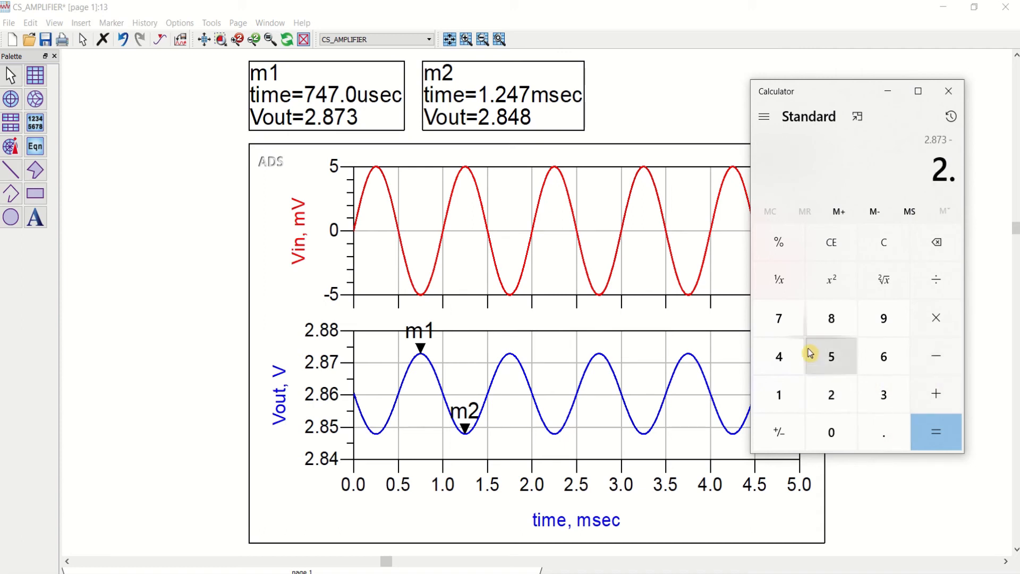
left_click(794, 359)
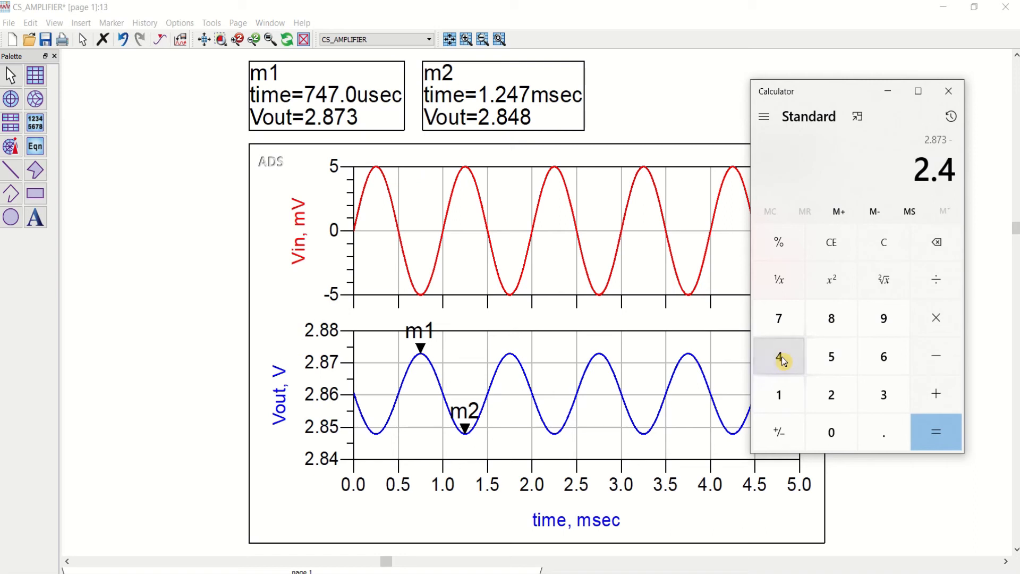
left_click(939, 246)
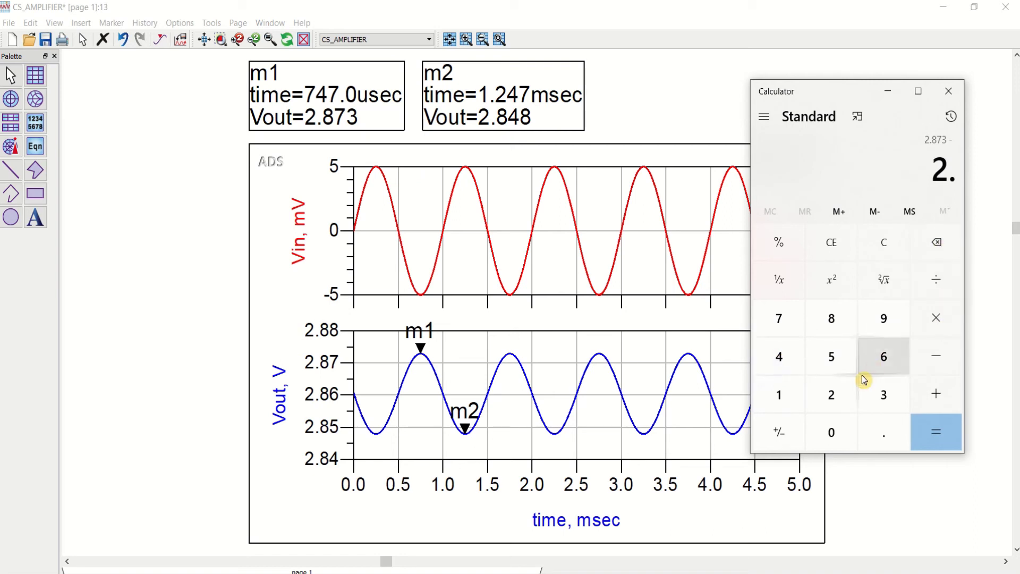
left_click(838, 321)
left_click(781, 360)
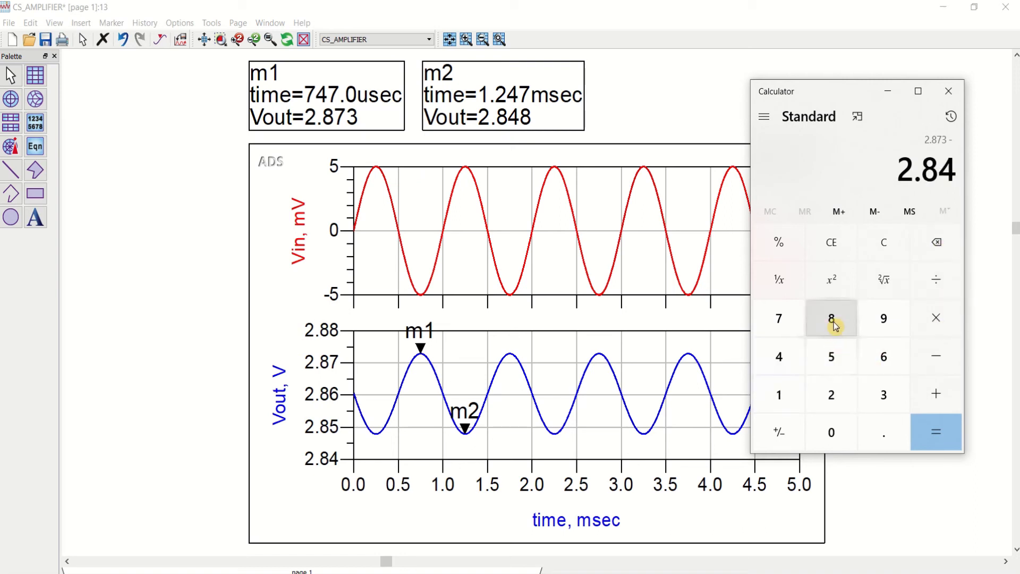
left_click(833, 320)
left_click(936, 427)
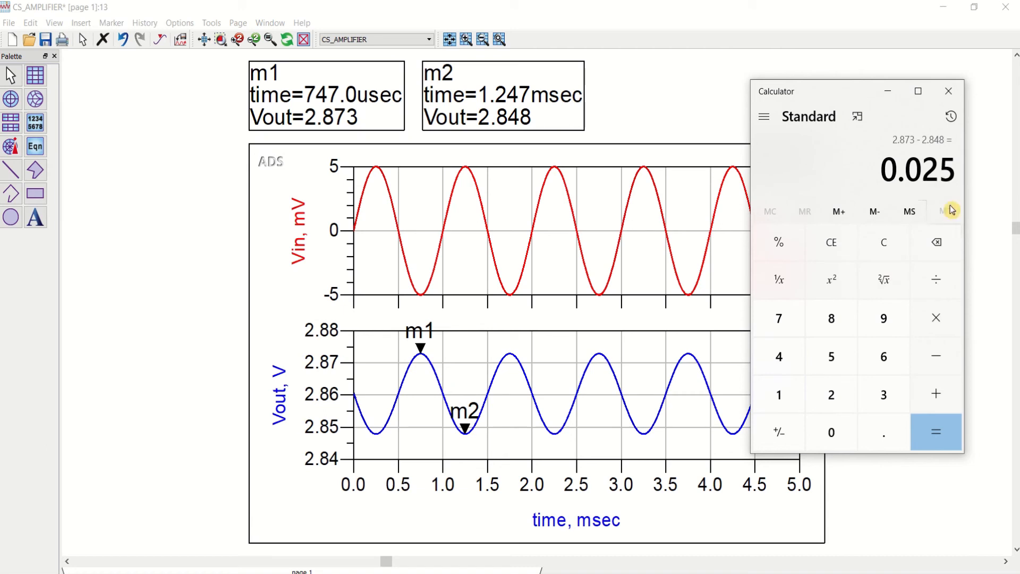
left_click(949, 290)
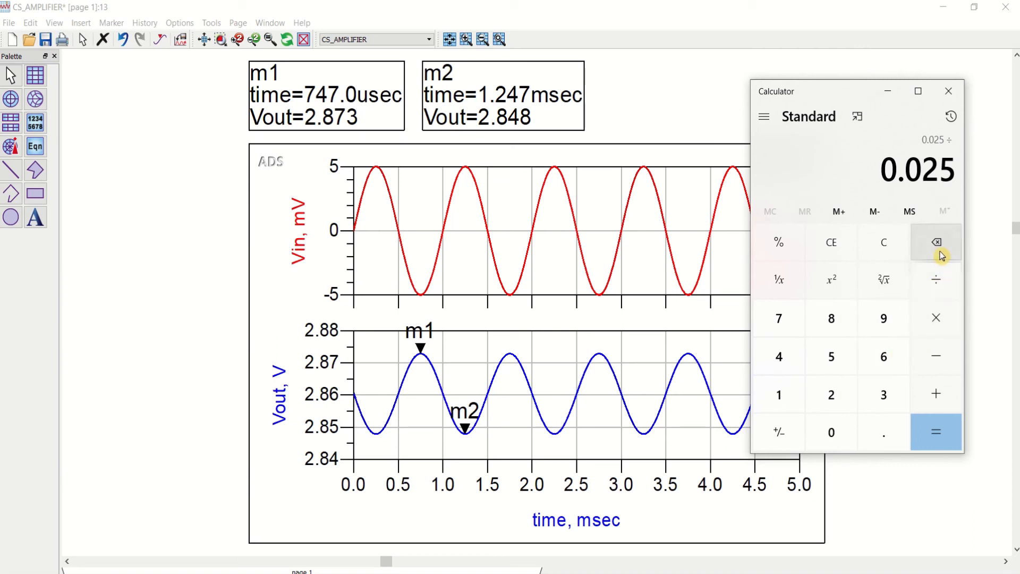
- Clear the calculator, compute the gain 25 ÷ 10 = 2.5, and close Calculator
left_click(885, 251)
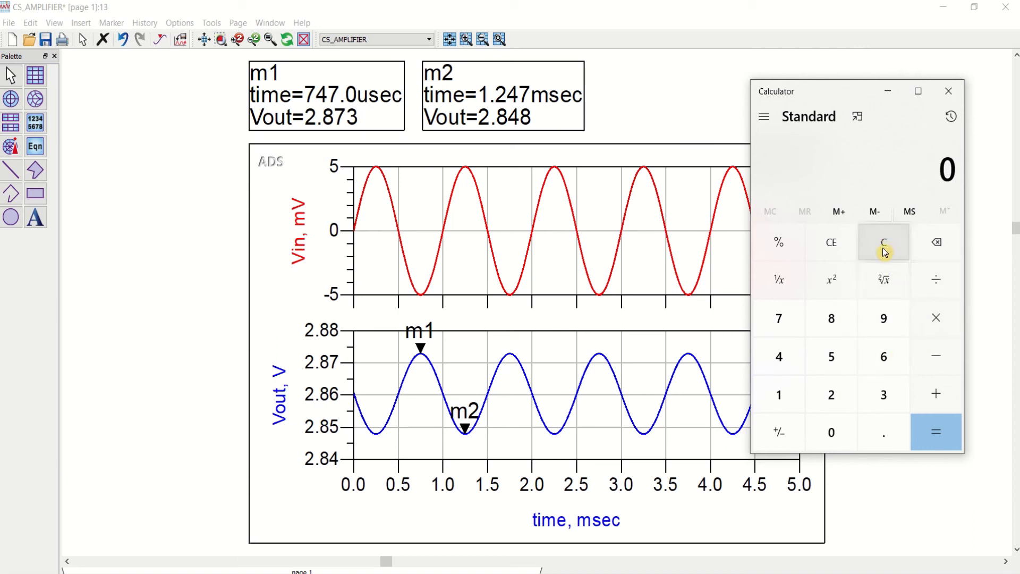
left_click(831, 394)
left_click(850, 360)
left_click(935, 279)
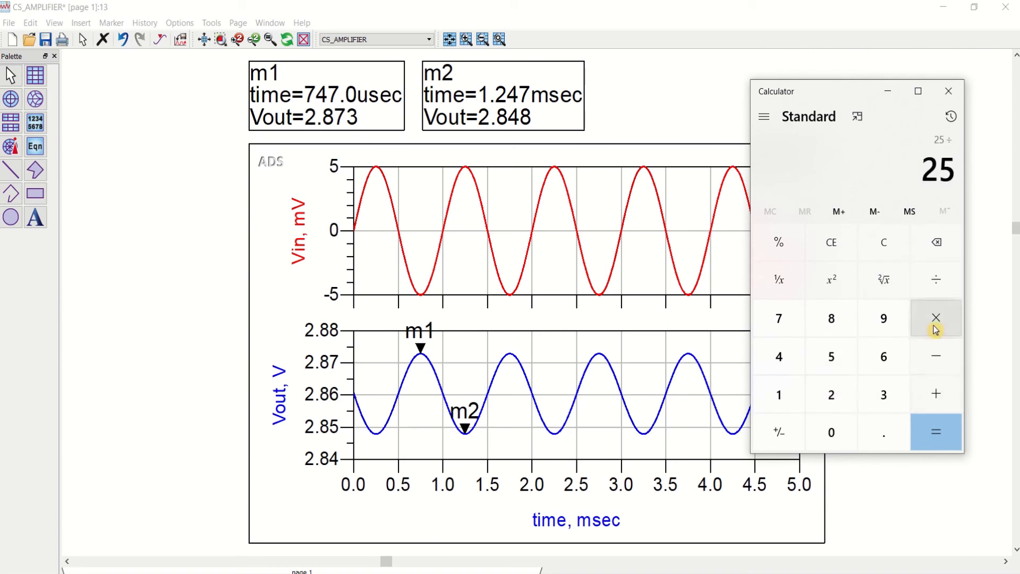
left_click(781, 394)
left_click(831, 431)
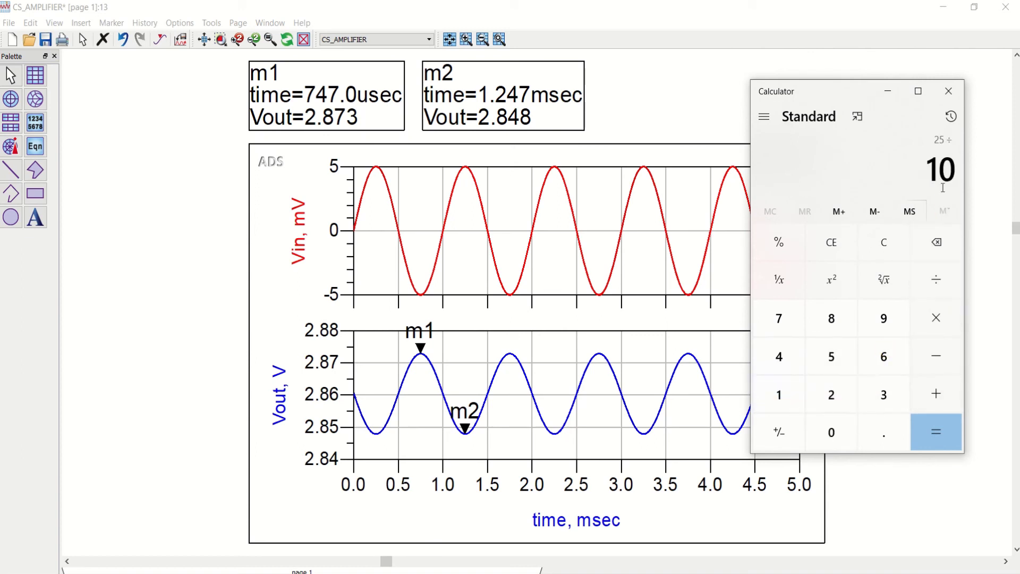
left_click(943, 442)
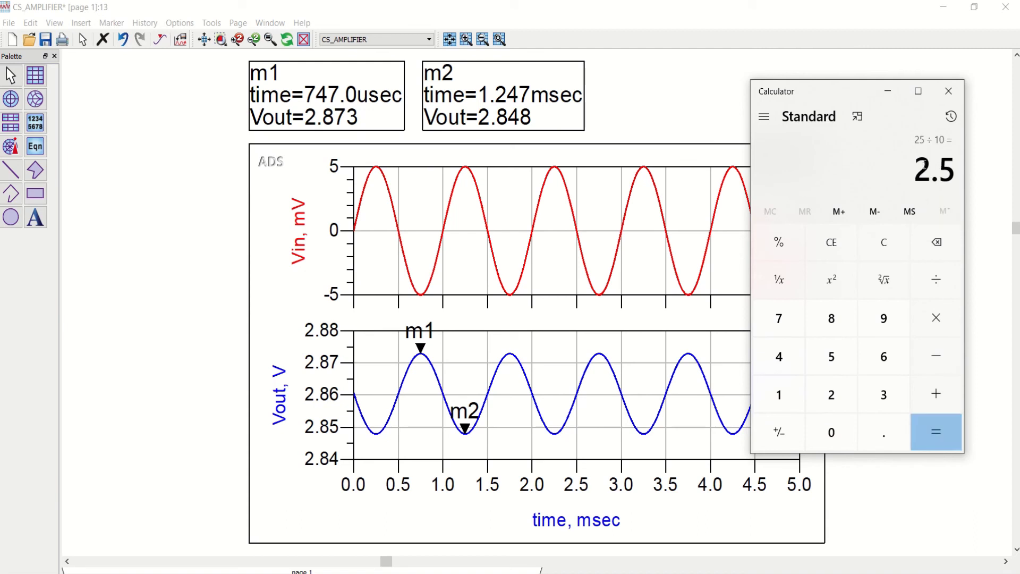
left_click_drag(924, 158, 951, 173)
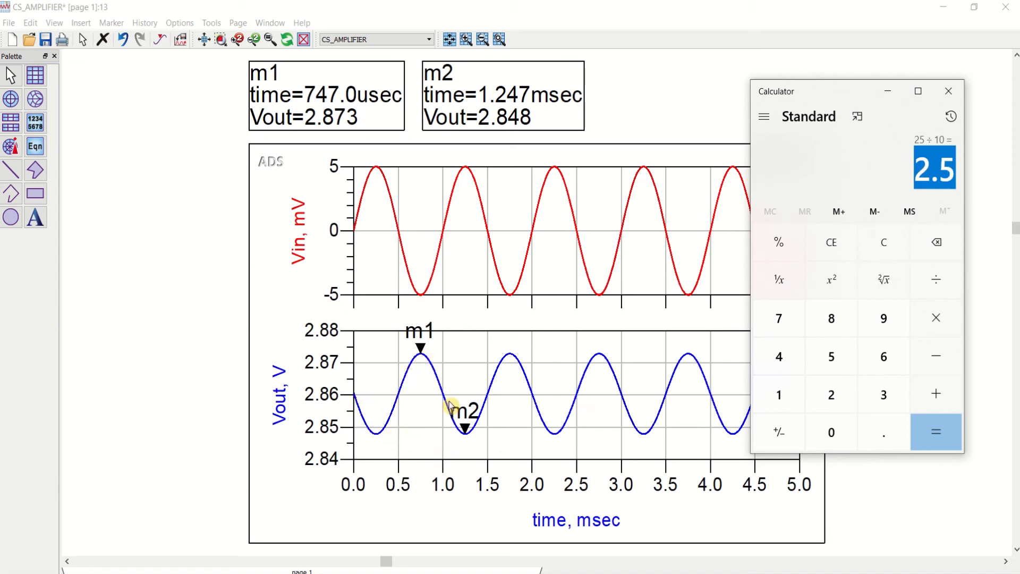
left_click(948, 91)
- Change SRC1's Amplitude to 10 mV, save the schematic, re-simulate, and view the maximized plots
left_click(944, 7)
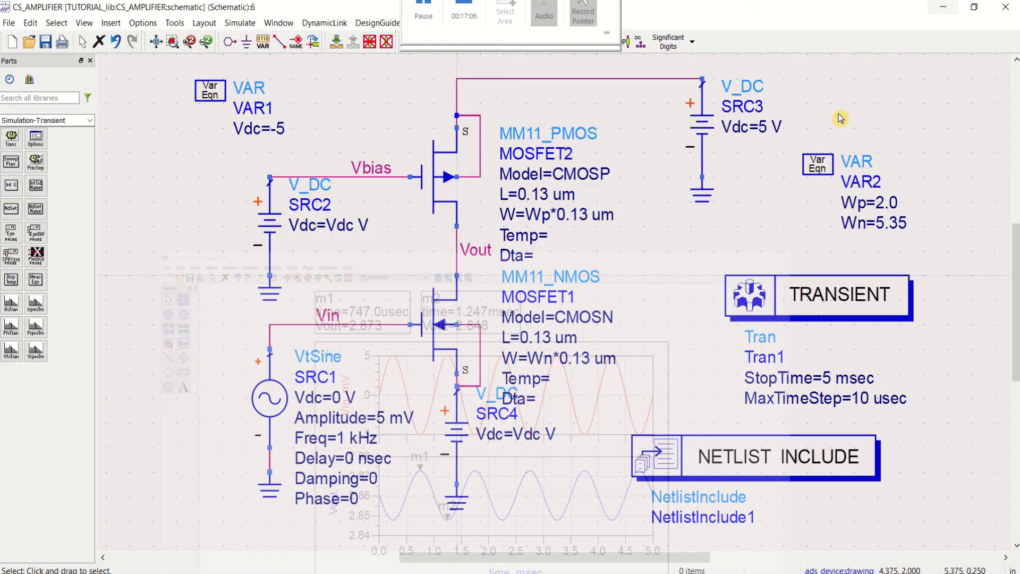
double_click(382, 418)
type("1")
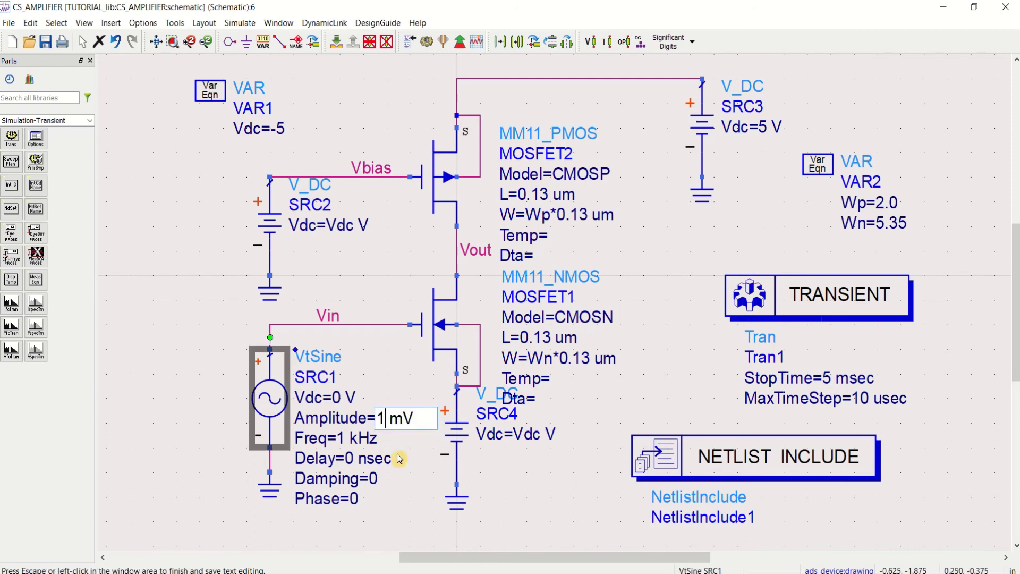
type("0")
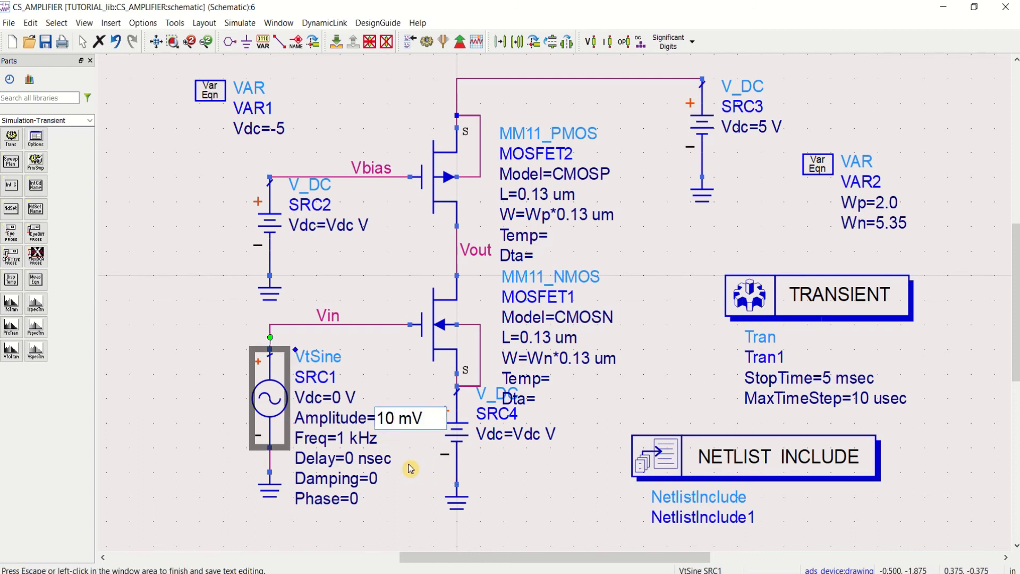
left_click(400, 458)
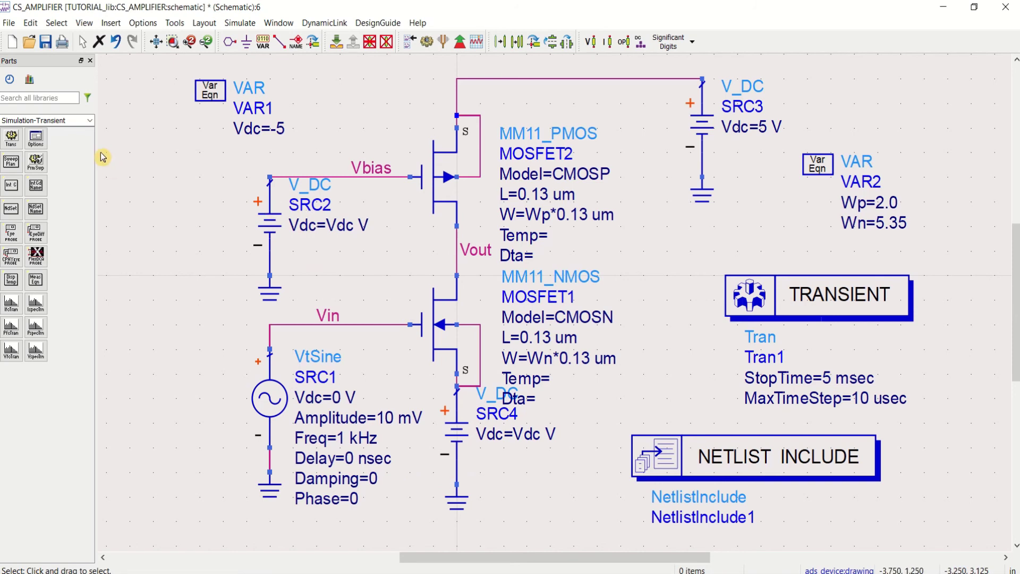
left_click(43, 47)
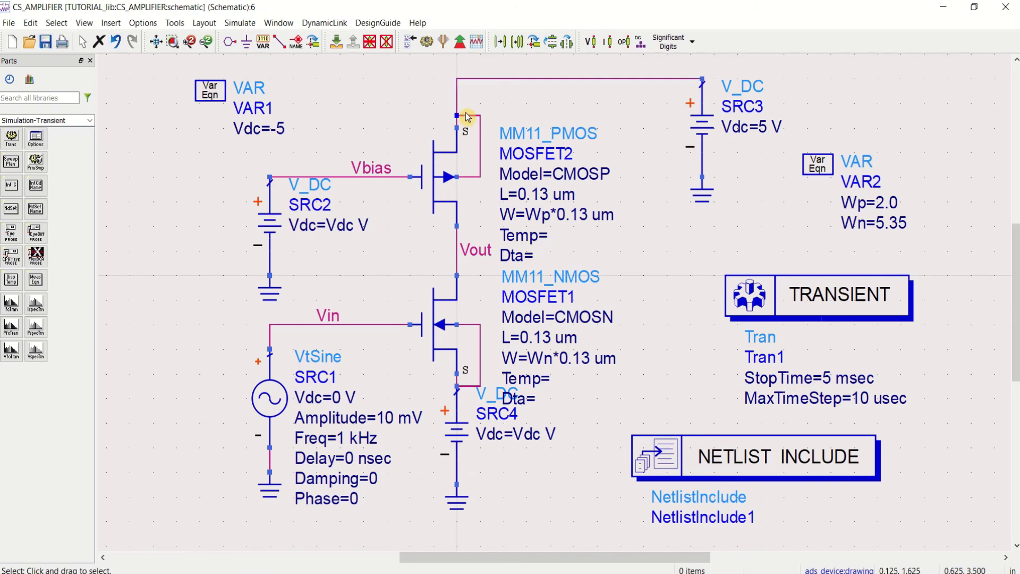
left_click(427, 43)
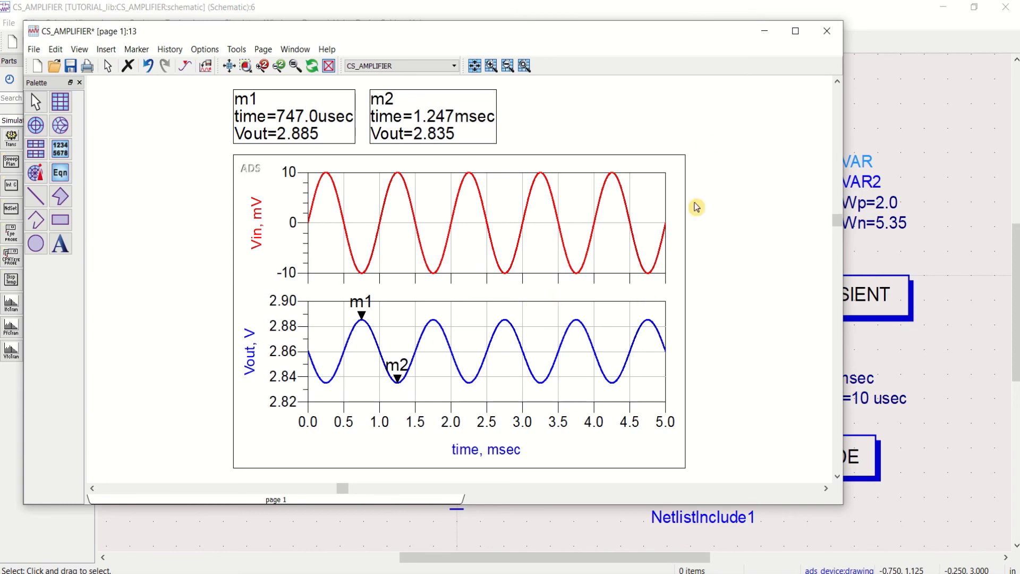
left_click(795, 31)
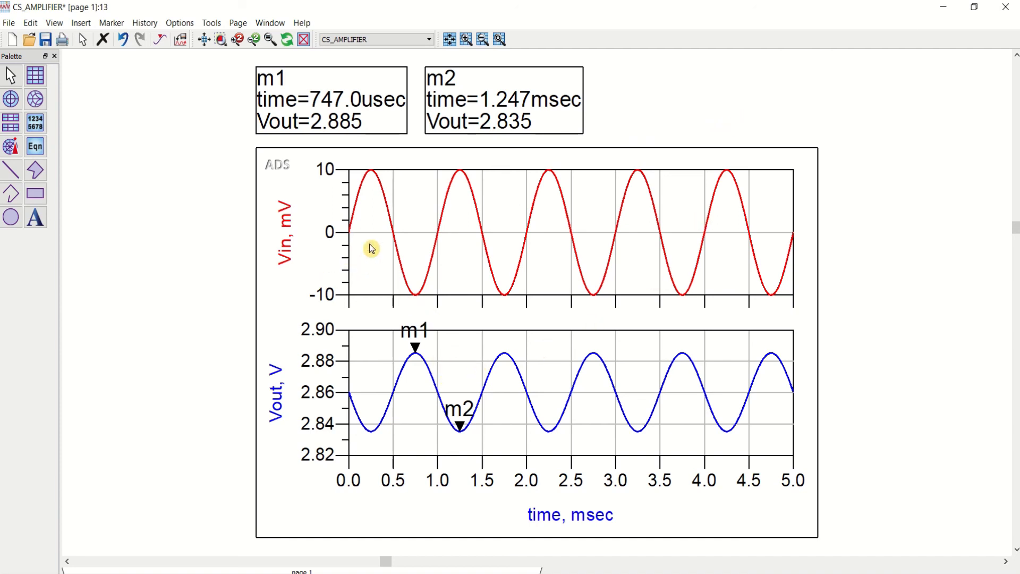
- Dismiss the hpeesofsim window, set SRC1's Freq to 10 kHz, and rerun the simulation
left_click(946, 12)
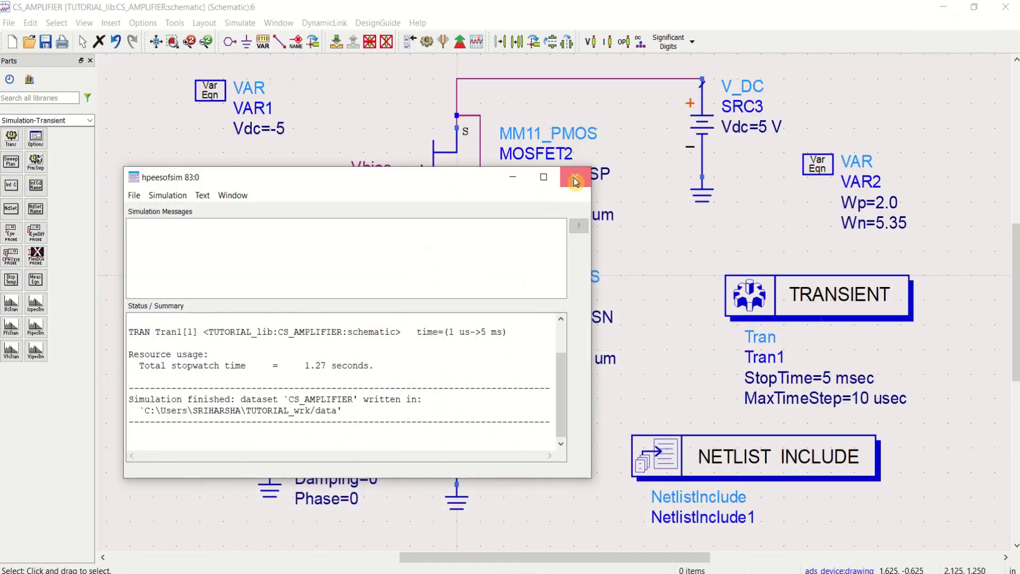
left_click(575, 181)
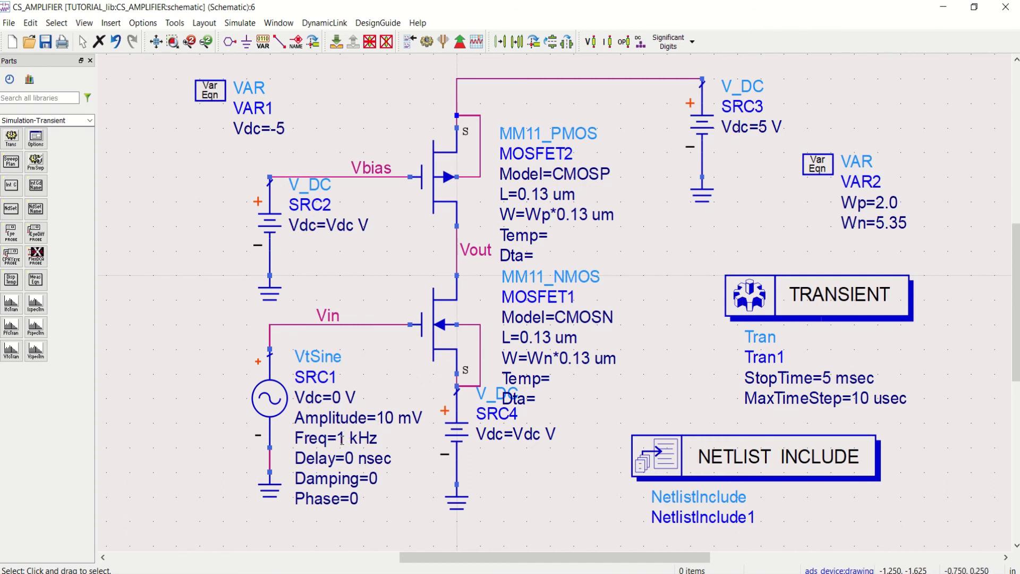
double_click(342, 439)
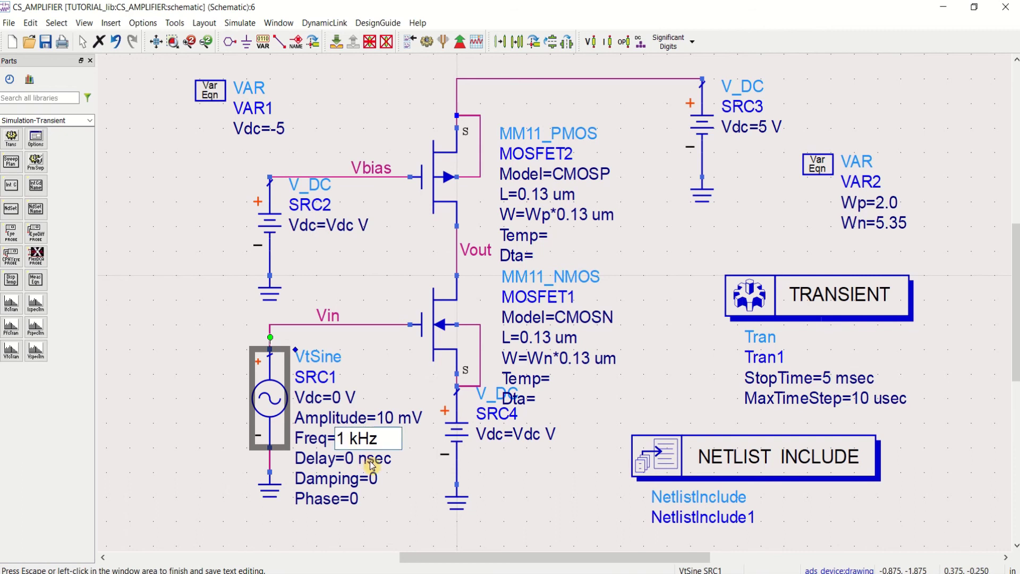
type("0")
left_click(194, 345)
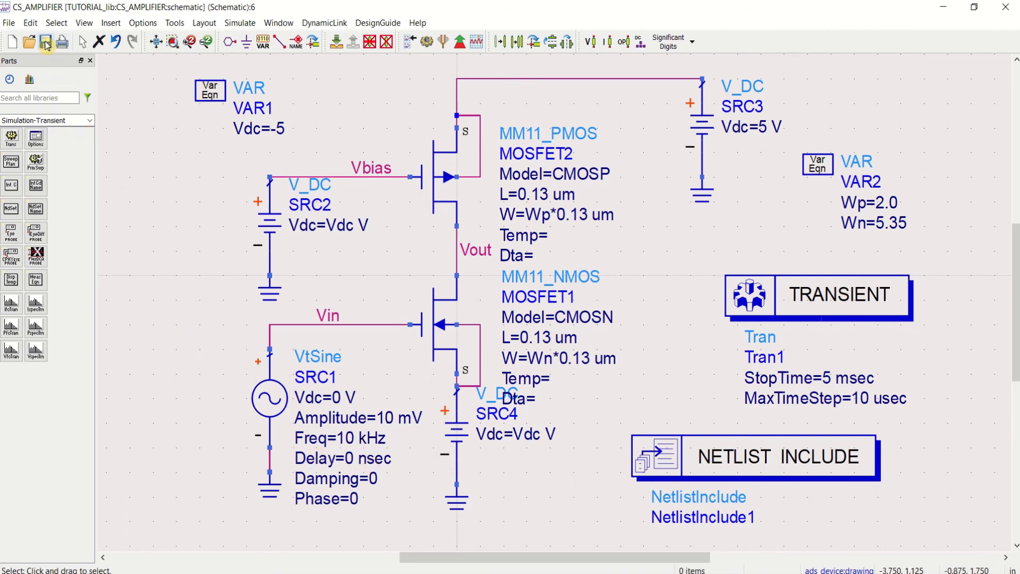
left_click(427, 44)
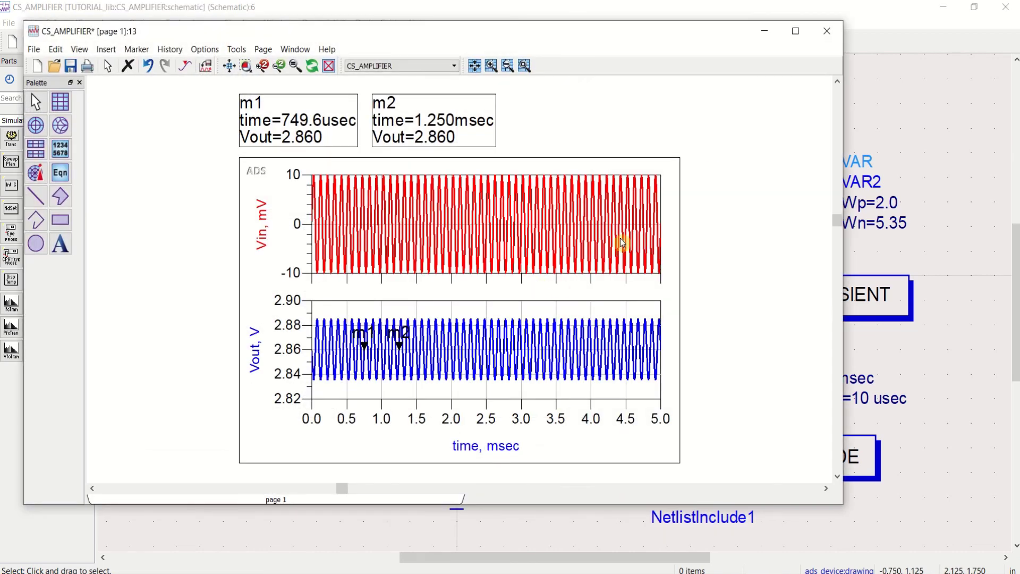
- Maximize the data display and stretch the Vin/Vout plot wider and shorter
left_click(795, 31)
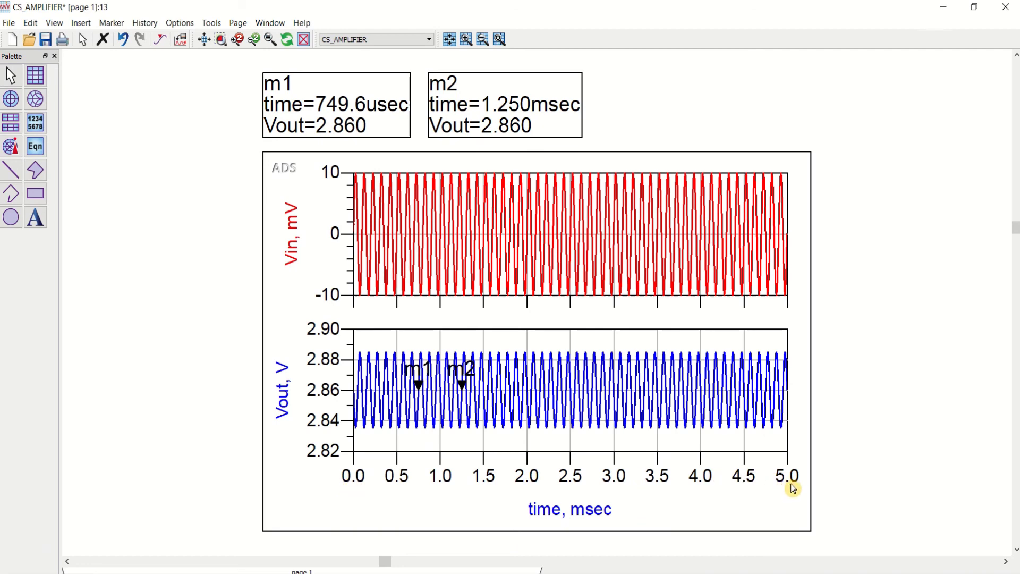
left_click(269, 303)
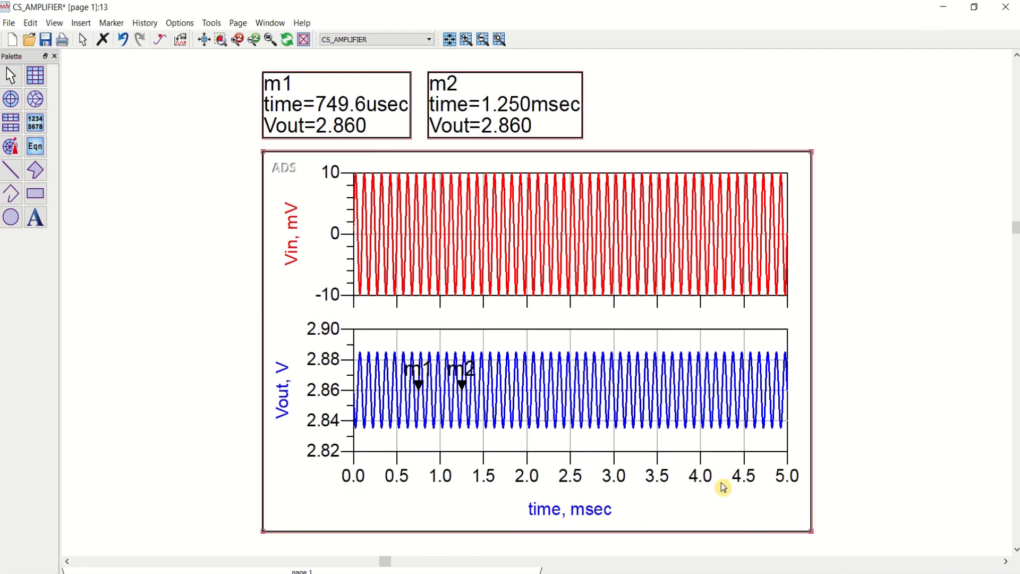
left_click_drag(813, 532, 985, 467)
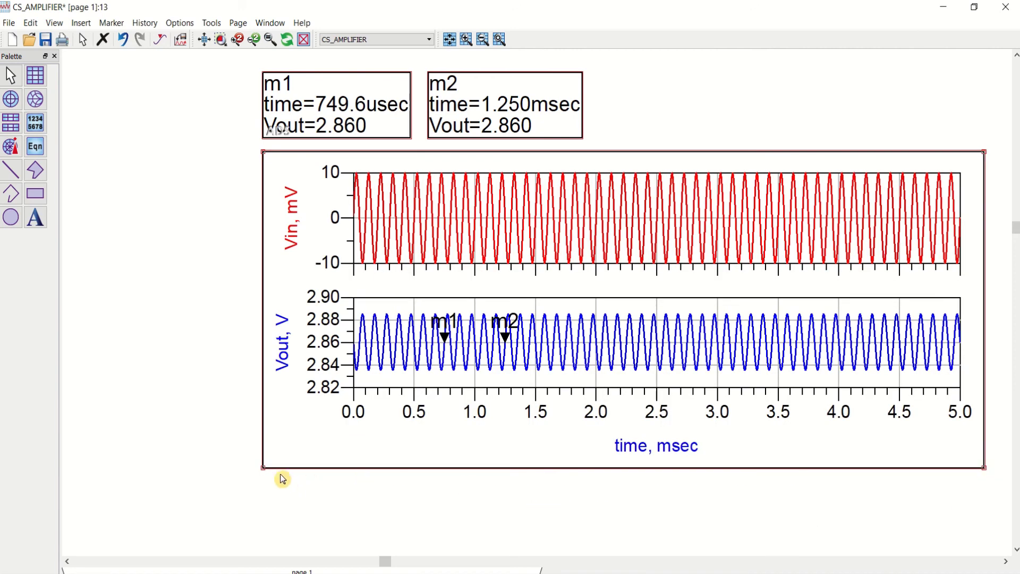
left_click_drag(264, 470, 132, 488)
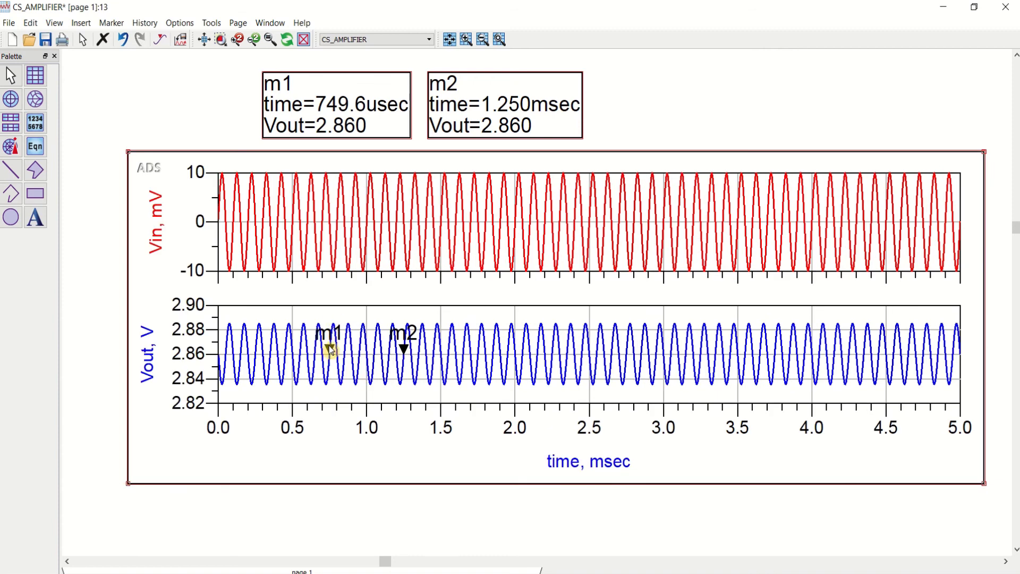
- Move m1 to the Vout peak at 674.6 usec and m2 to the 724.6 usec trough, then save
left_click_drag(329, 350, 317, 320)
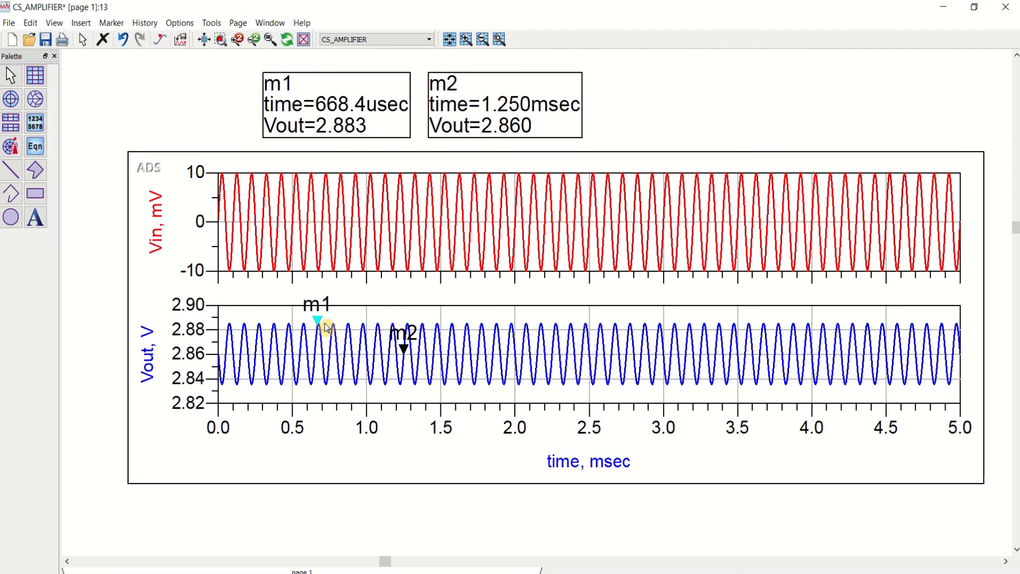
key("Right")
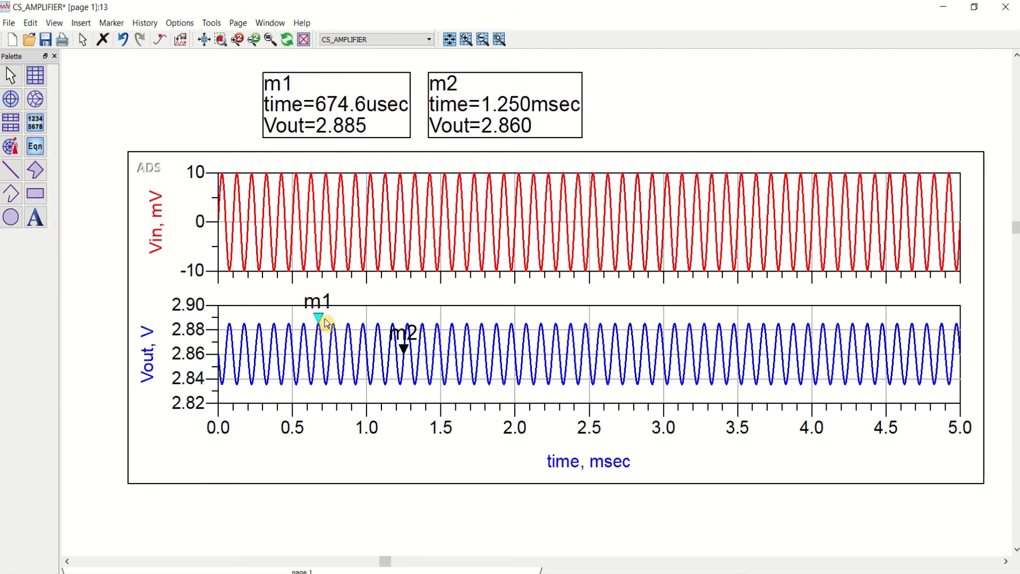
left_click(204, 39)
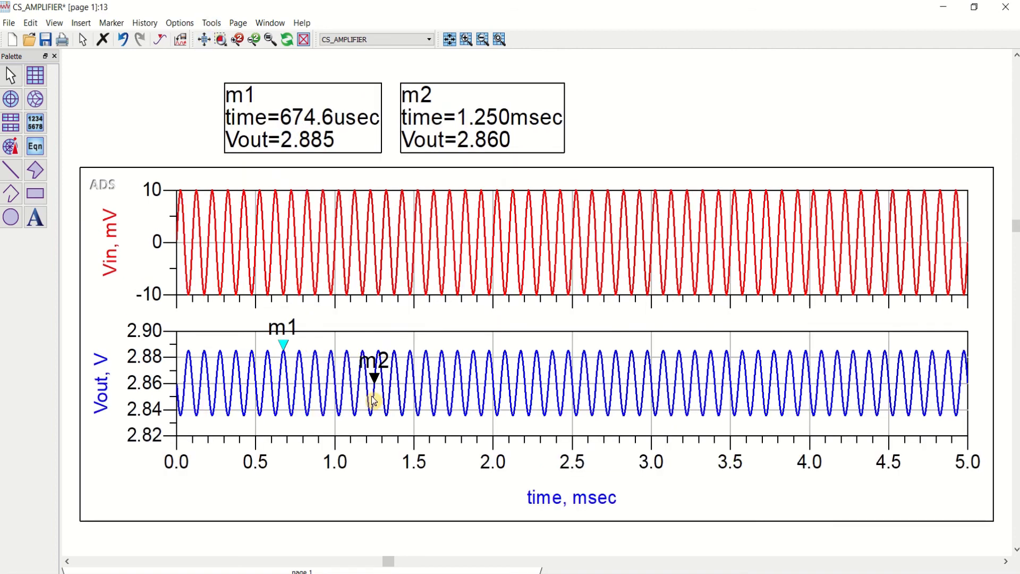
left_click_drag(375, 380, 293, 415)
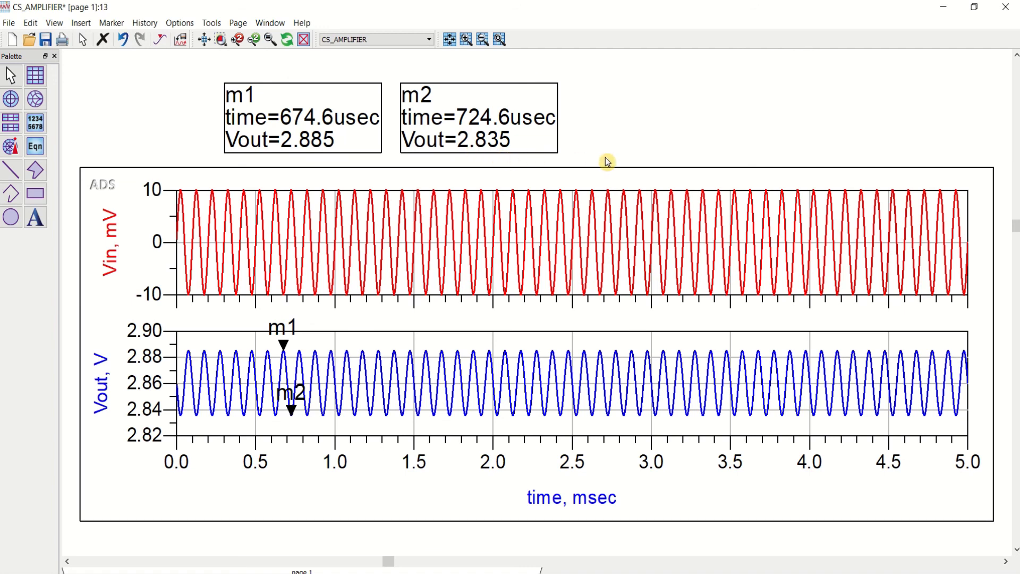
left_click(45, 40)
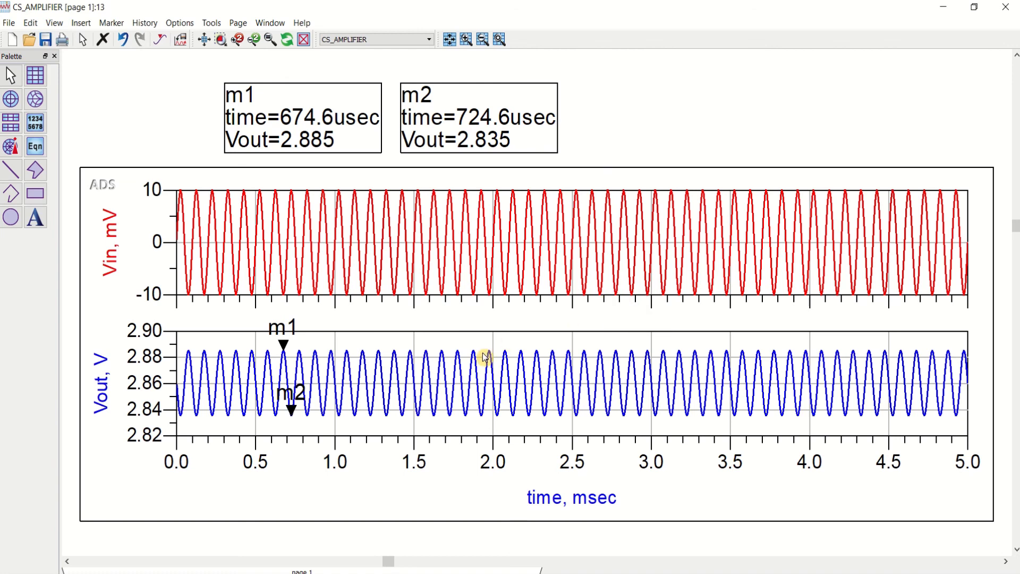
mouse_move(509, 368)
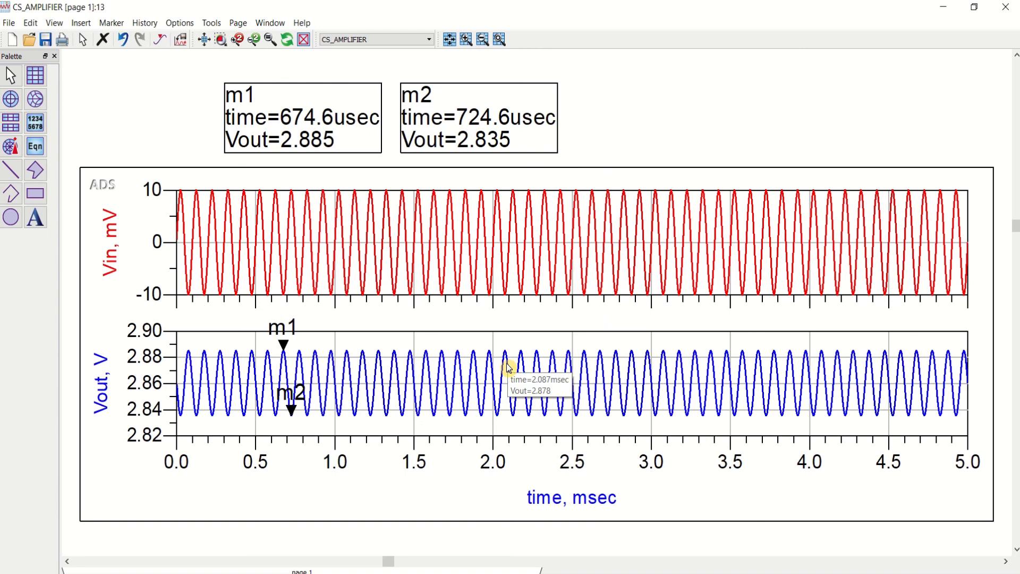
mouse_move(639, 378)
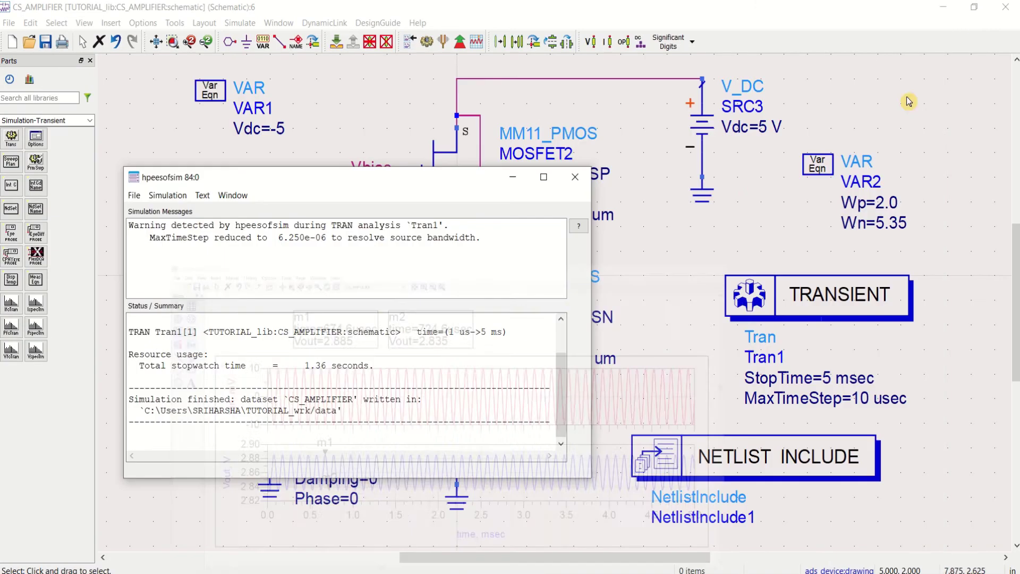
- Close the hpeesofsim messages window and bring the 10 kHz Vin/Vout plots back into view
left_click(944, 7)
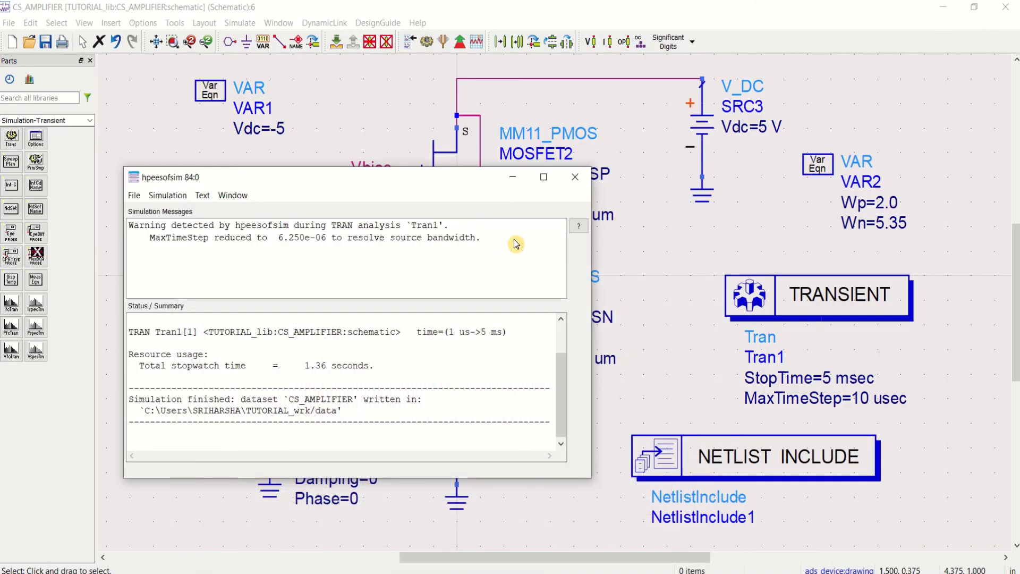
left_click(575, 177)
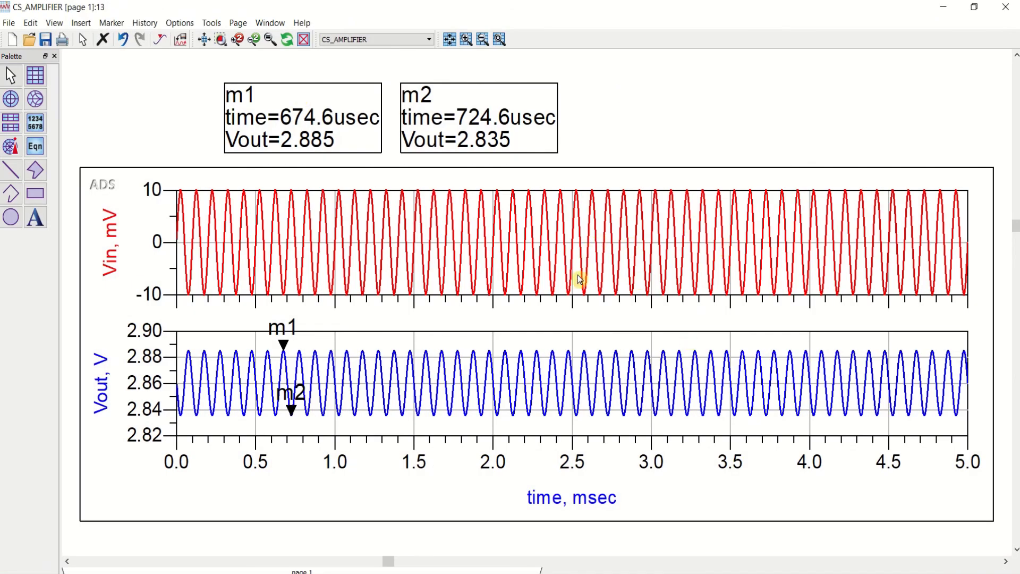
left_click(943, 6)
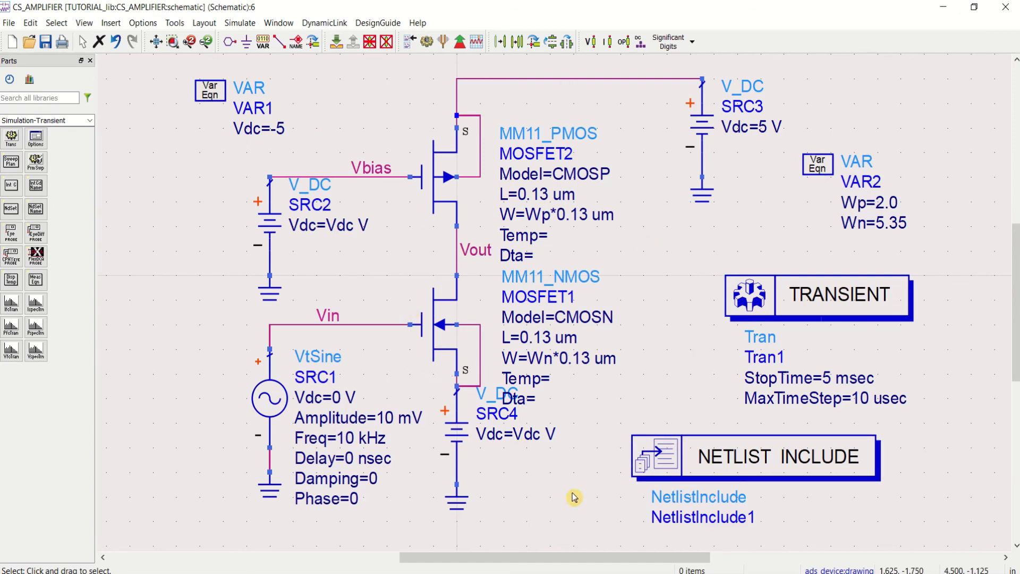
key("alt+Tab")
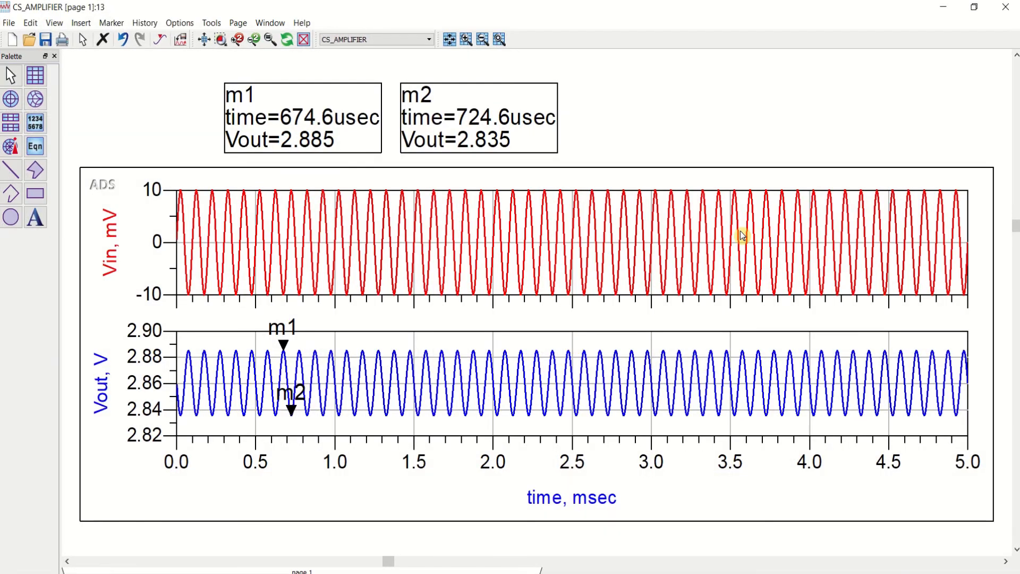